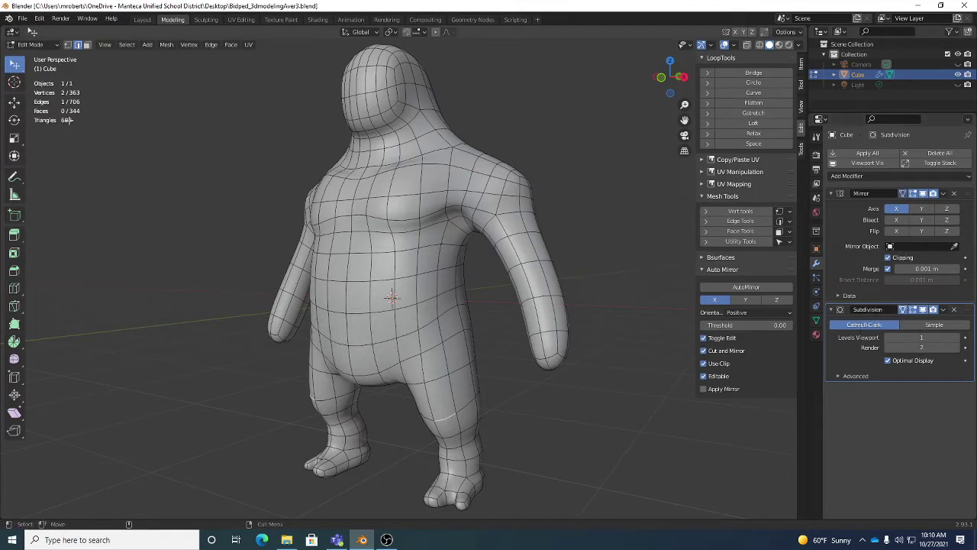
# Preview the smoothed character in Object Mode, return to Edit Mode and examine the topology down to the foot.
pyautogui.press('Tab')
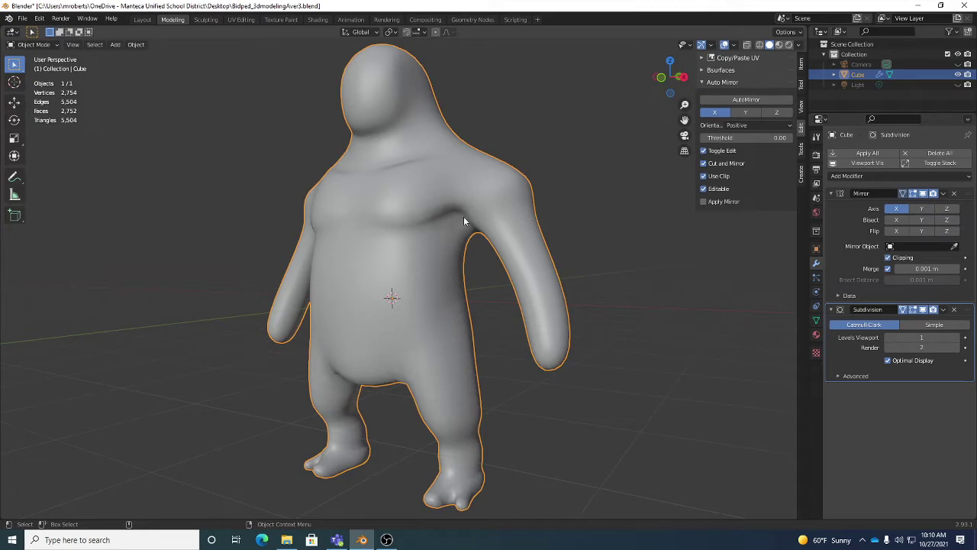
pyautogui.press('Tab')
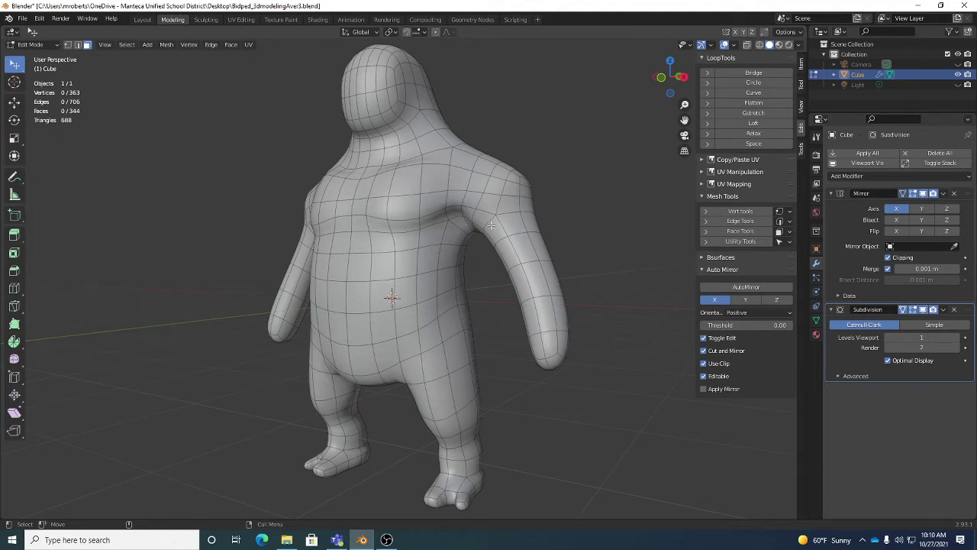
pyautogui.moveTo(542, 267)
pyautogui.mouseDown(button='middle')
pyautogui.moveTo(583, 283)
pyautogui.moveTo(526, 274)
pyautogui.mouseUp(button='middle')
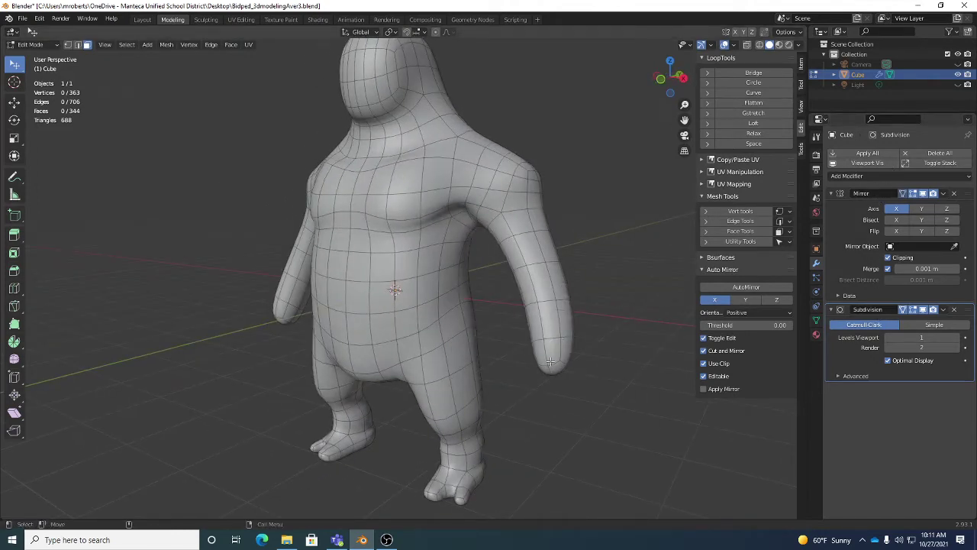
pyautogui.moveTo(522, 374); pyautogui.dragTo(477, 372, button='middle')
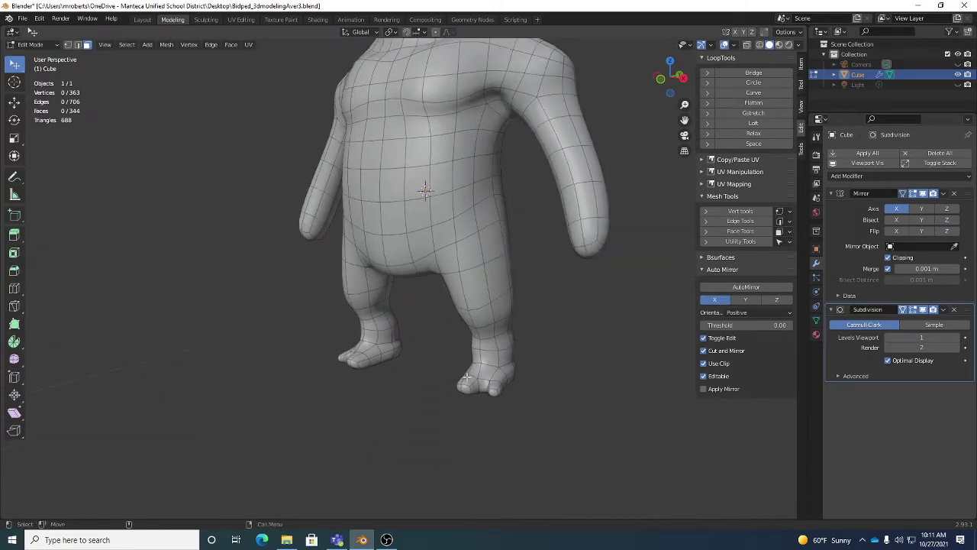
pyautogui.moveTo(551, 375); pyautogui.dragTo(444, 368, button='middle')
pyautogui.scroll(5, 444, 368)
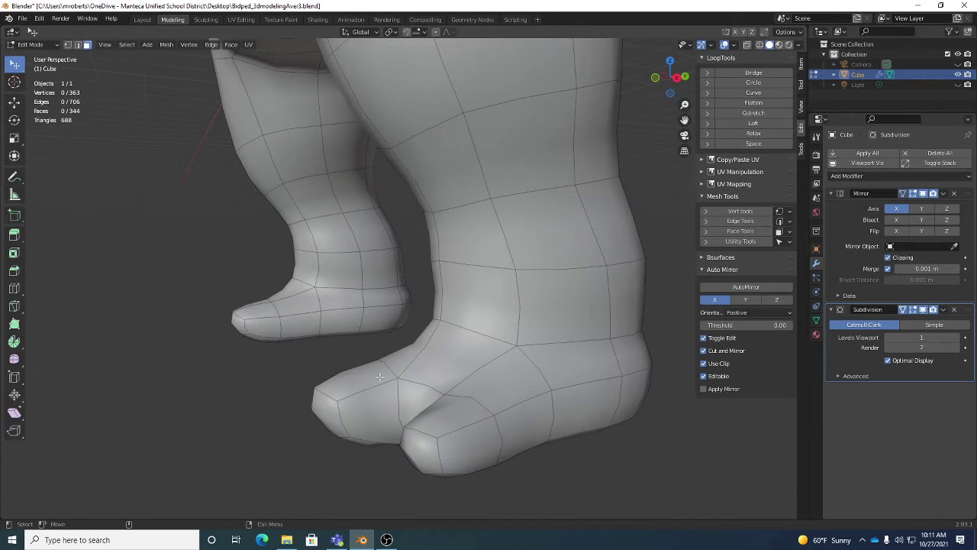
# Activate Loop Cut and examine how candidate edge loops would run around the feet, legs and torso.
pyautogui.hotkey('ctrl', 'r')
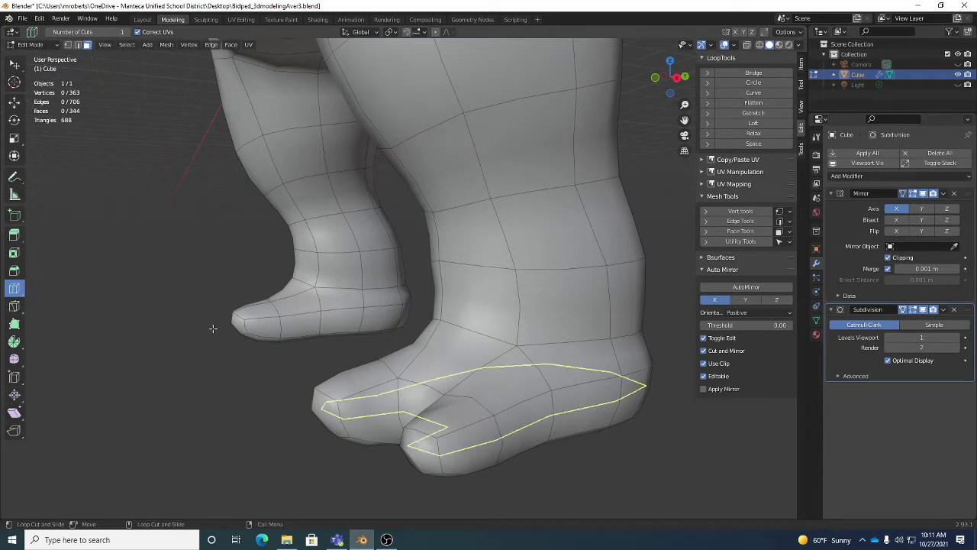
pyautogui.keyDown('shift'); pyautogui.moveTo(373, 390); pyautogui.dragTo(446, 368, button='middle'); pyautogui.keyUp('shift')
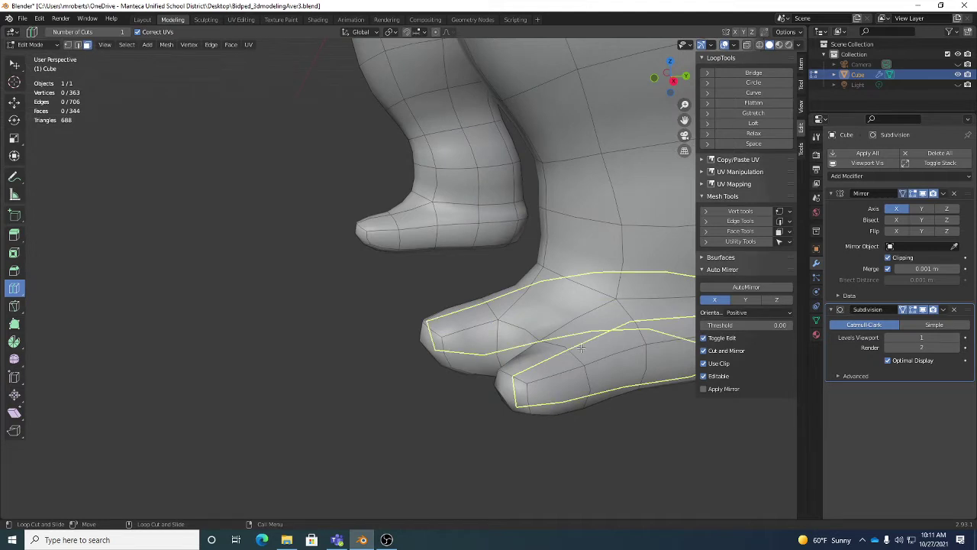
pyautogui.moveTo(546, 359); pyautogui.dragTo(482, 320, button='middle')
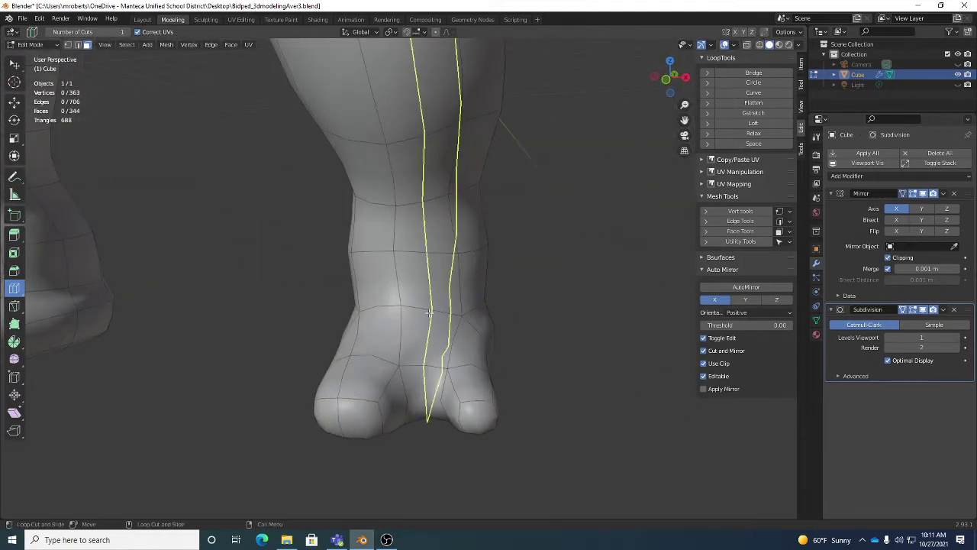
pyautogui.scroll(2, 430, 312)
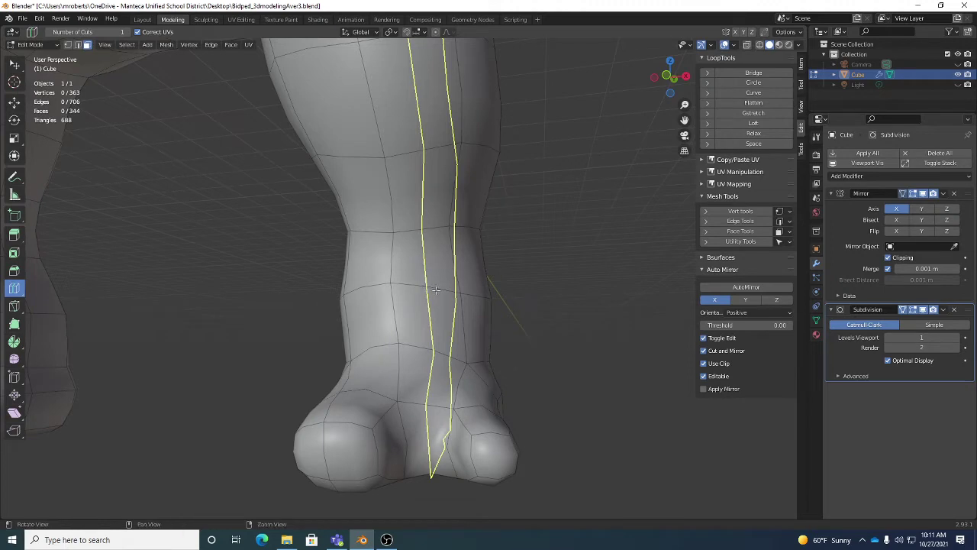
pyautogui.scroll(-5, 417, 285)
pyautogui.scroll(2, 393, 262)
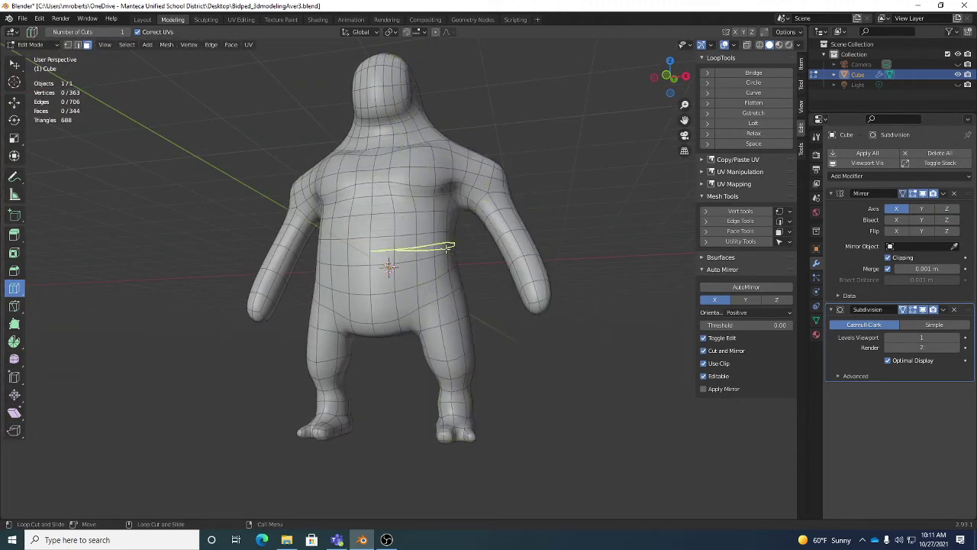
pyautogui.keyDown('shift'); pyautogui.moveTo(519, 372); pyautogui.dragTo(534, 340, button='middle'); pyautogui.keyUp('shift')
pyautogui.moveTo(520, 336); pyautogui.dragTo(517, 335, button='middle')
pyautogui.scroll(6, 513, 338)
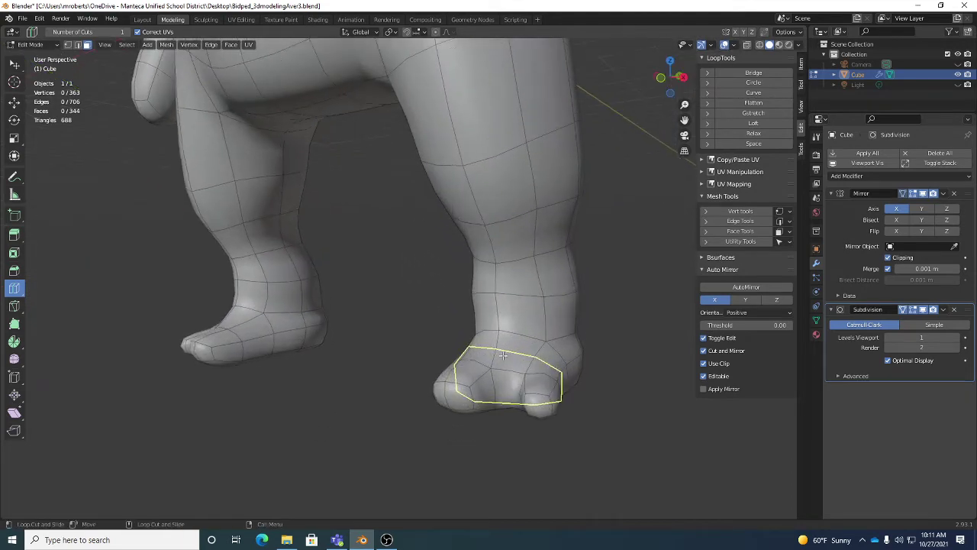
pyautogui.scroll(-5, 510, 369)
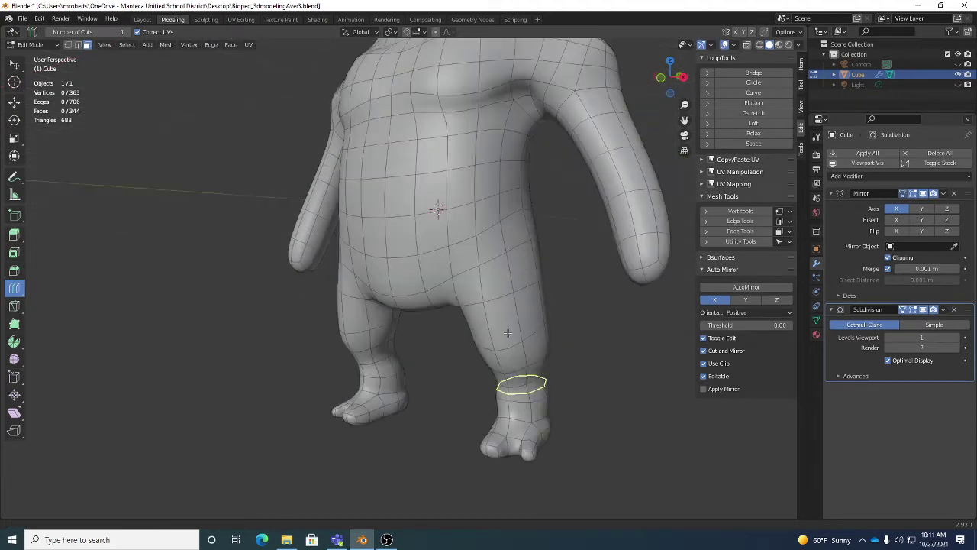
pyautogui.scroll(2, 458, 202)
pyautogui.scroll(-3, 422, 136)
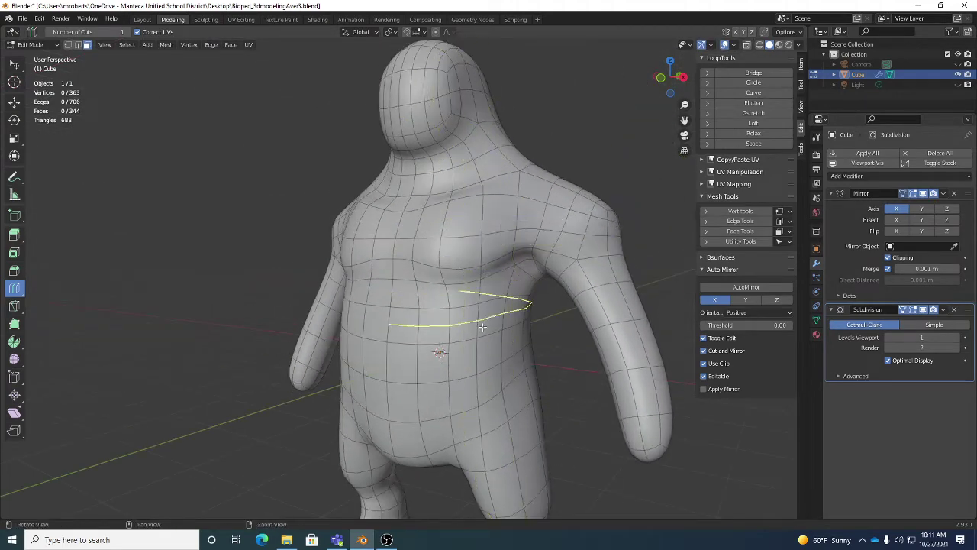
pyautogui.scroll(4, 576, 285)
pyautogui.scroll(3, 580, 306)
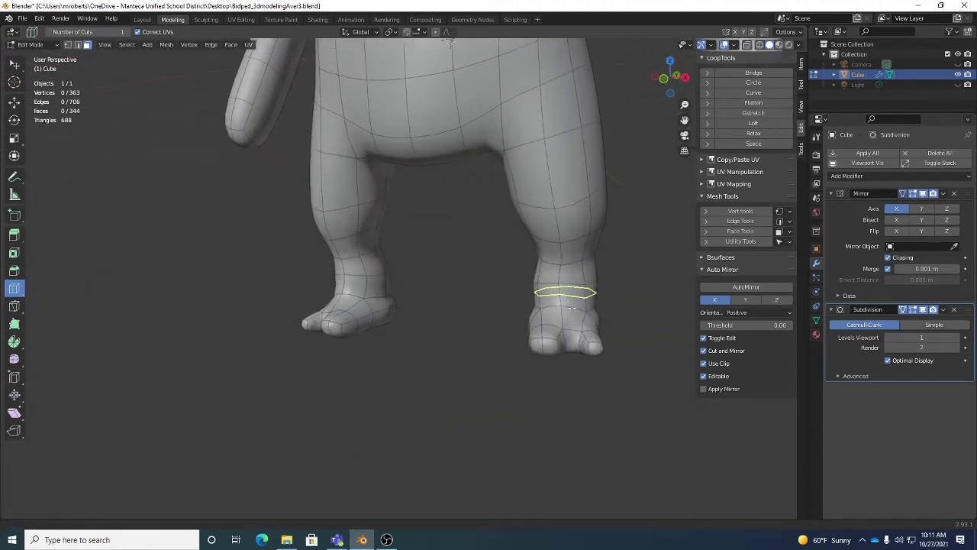
pyautogui.moveTo(594, 341)
pyautogui.mouseDown(button='middle')
pyautogui.moveTo(565, 327)
pyautogui.moveTo(584, 342)
pyautogui.mouseUp(button='middle')
pyautogui.moveTo(588, 418); pyautogui.dragTo(502, 388, button='middle')
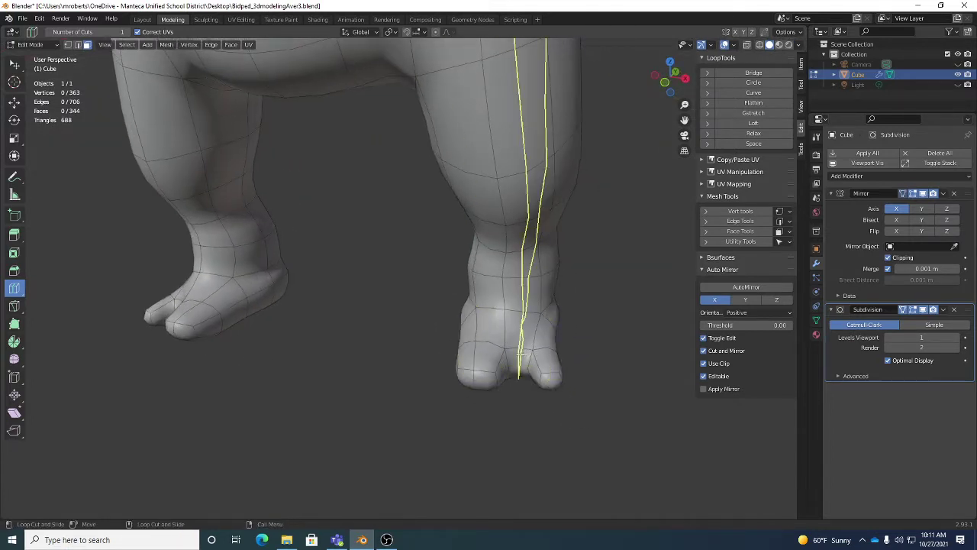
# Add two loop cuts around the larger inner toe, between its tip and its base.
pyautogui.moveTo(598, 393); pyautogui.dragTo(528, 416, button='middle')
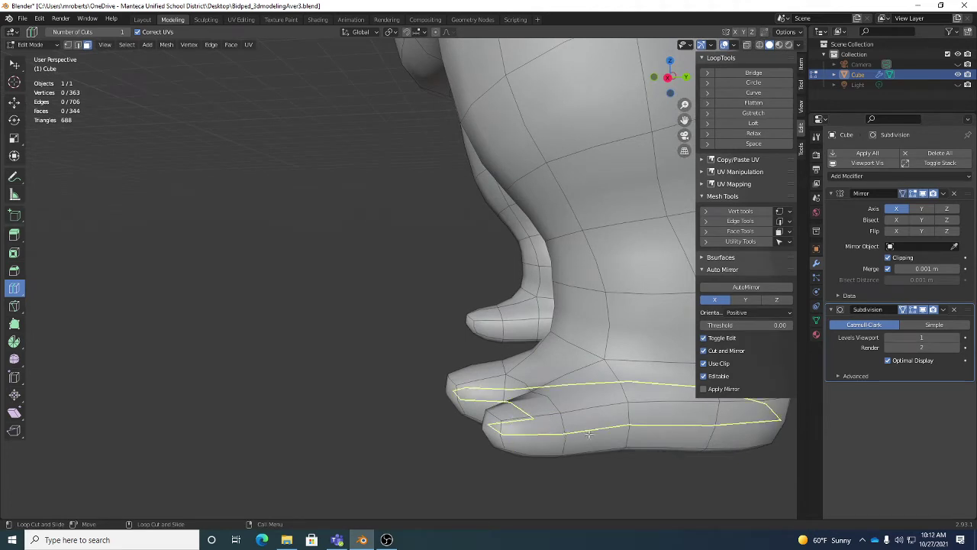
pyautogui.moveTo(519, 423); pyautogui.dragTo(512, 412, button='middle')
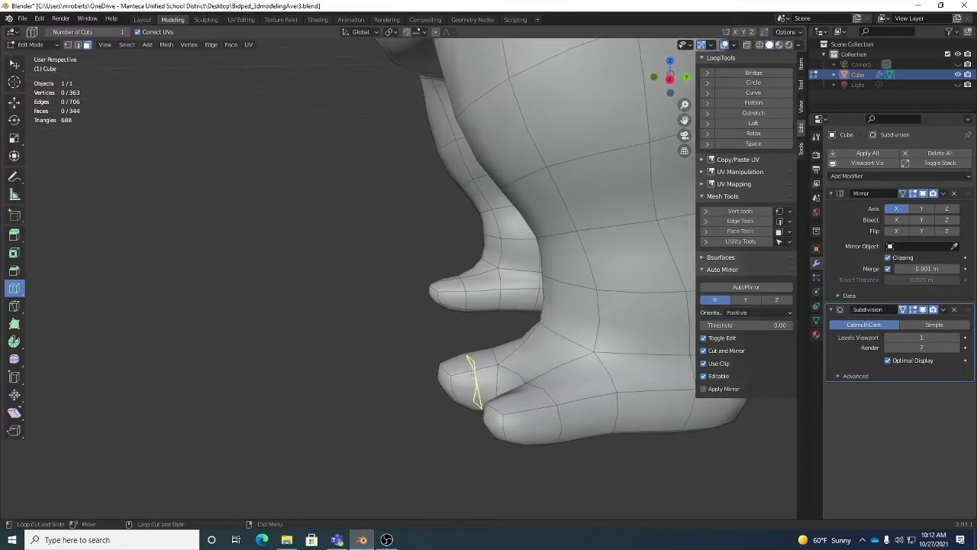
pyautogui.click(469, 371)
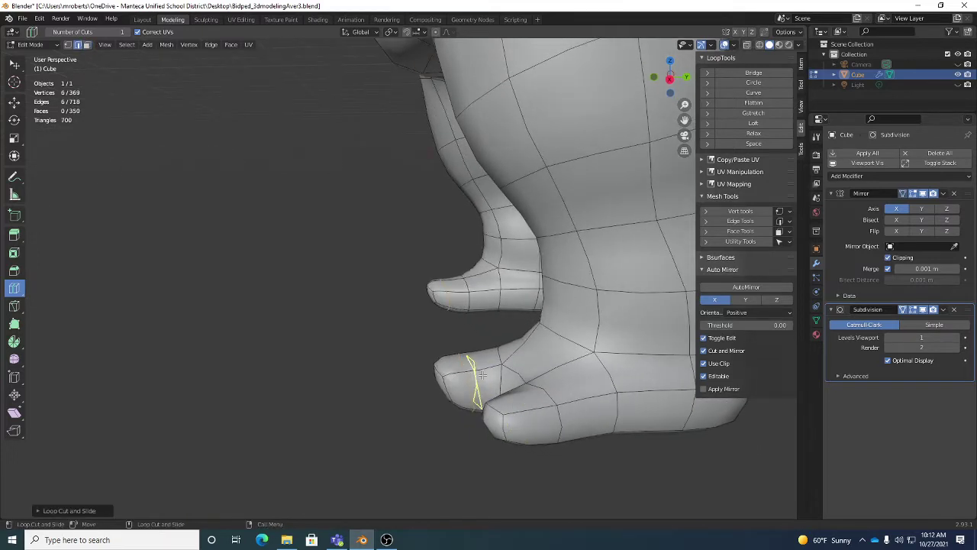
pyautogui.click(522, 411)
# Move the two underside edges of the large toe's rear new loop up about 0.1 m to form a crease behind the toe pad.
pyautogui.moveTo(525, 413); pyautogui.dragTo(622, 381, button='middle')
pyautogui.keyDown('alt'); pyautogui.moveTo(622, 381); pyautogui.dragTo(491, 344); pyautogui.keyUp('alt')
pyautogui.press('w')
pyautogui.scroll(2, 506, 396)
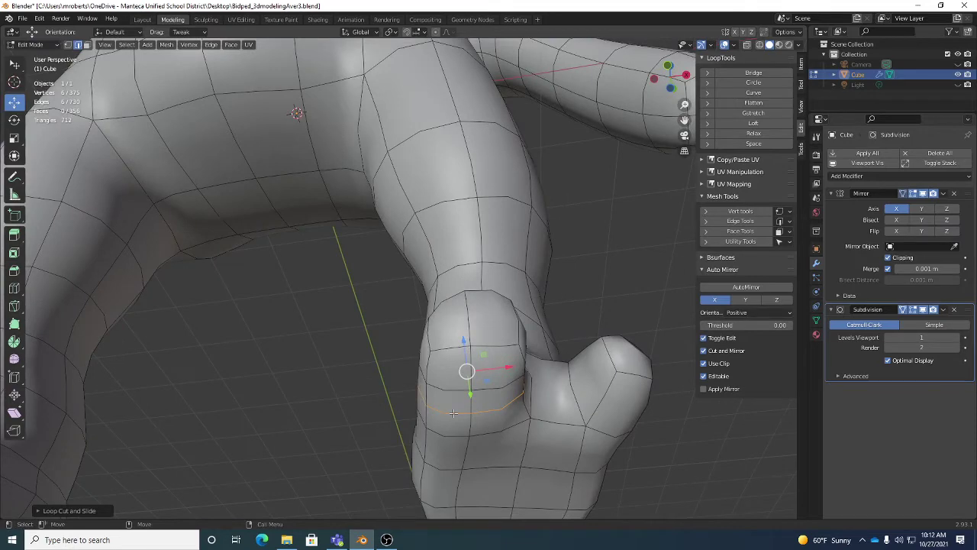
pyautogui.click(448, 412)
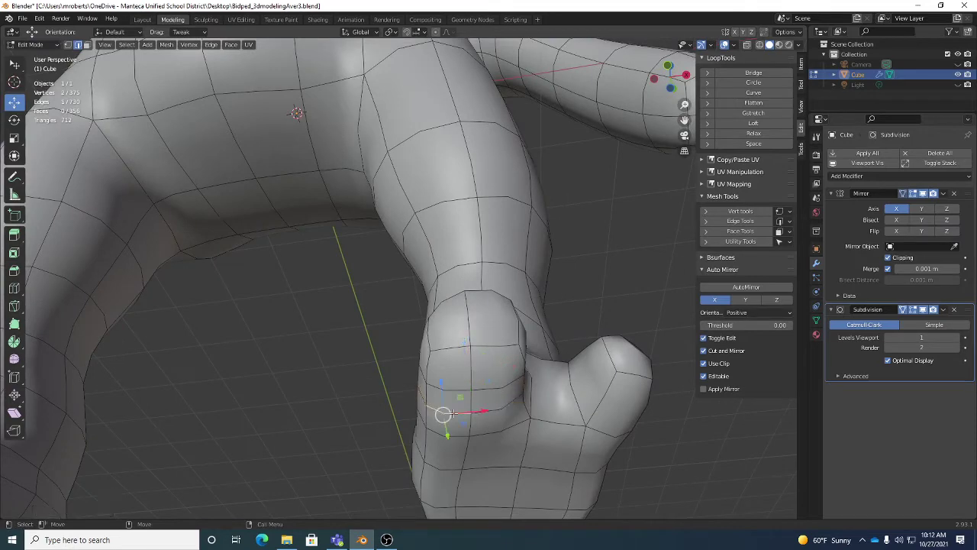
pyautogui.keyDown('shift'); pyautogui.click(511, 401); pyautogui.keyUp('shift')
pyautogui.moveTo(511, 401); pyautogui.dragTo(545, 423, button='middle')
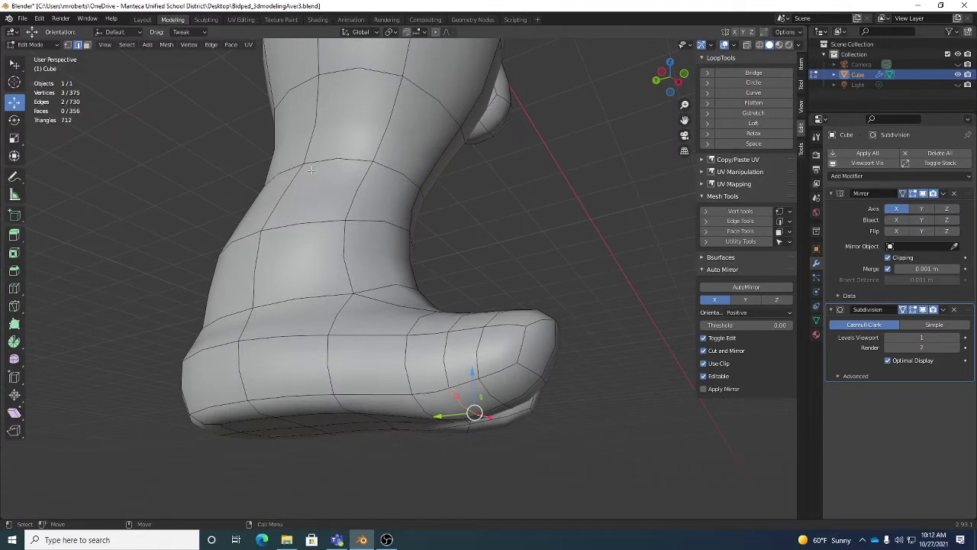
pyautogui.moveTo(497, 359); pyautogui.dragTo(561, 414, button='middle')
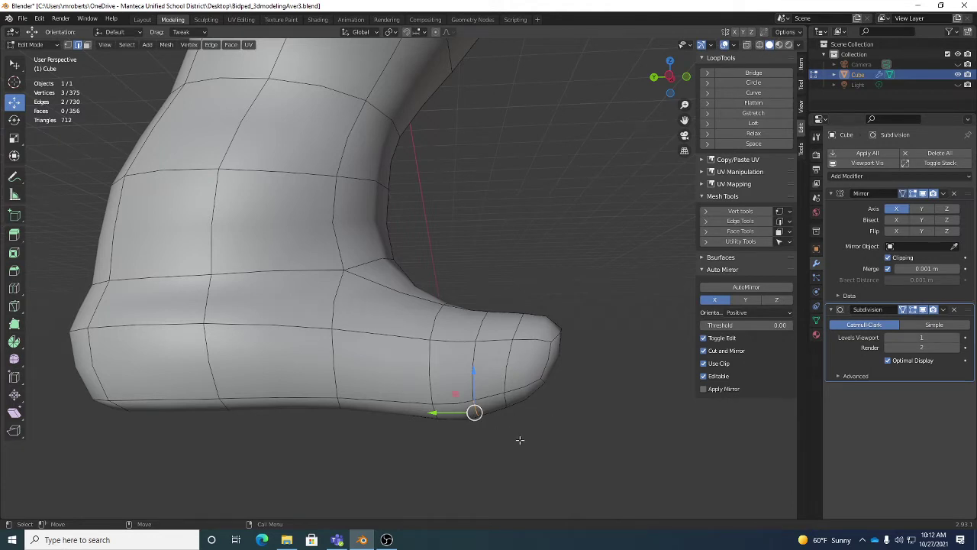
pyautogui.hotkey('shift', 'space')
pyautogui.press('s')
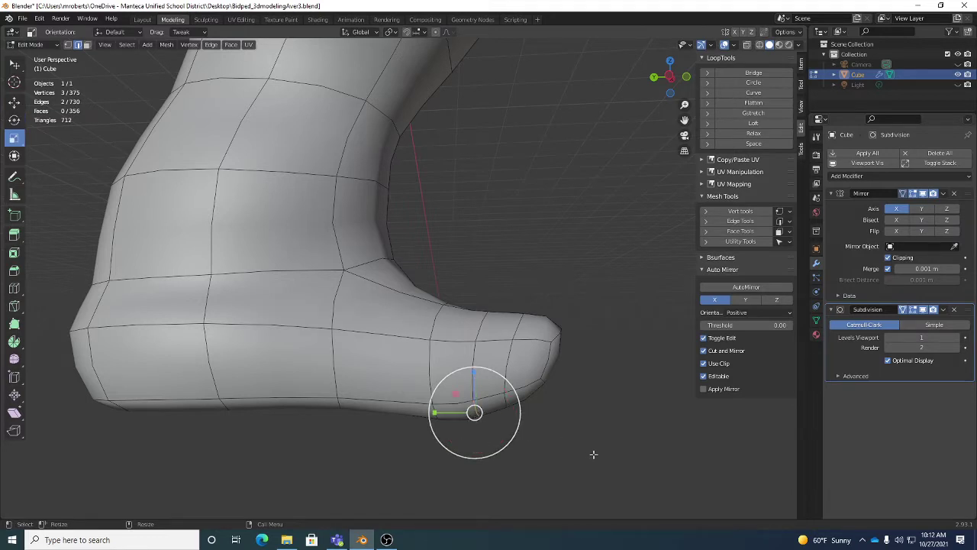
pyautogui.hotkey('shift', 'space')
pyautogui.press('g')
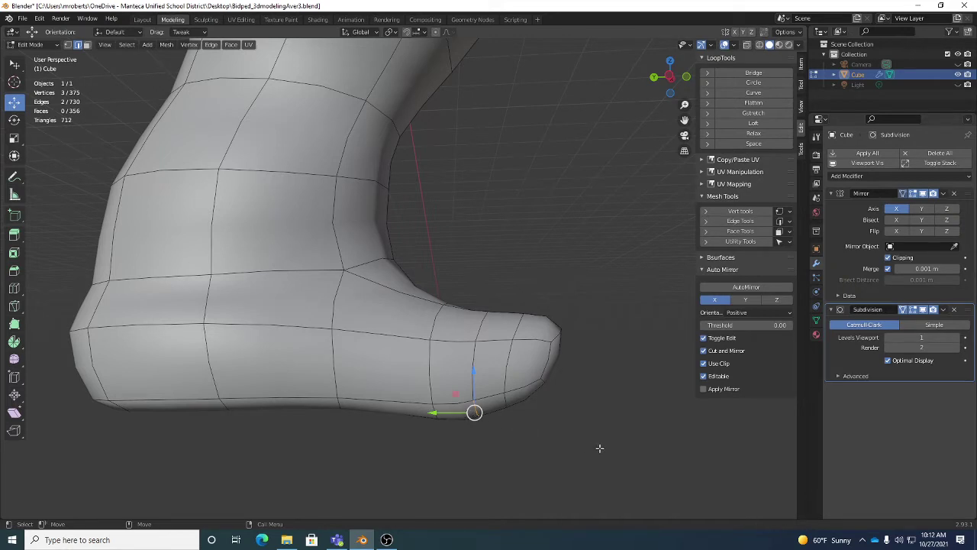
pyautogui.press('g')
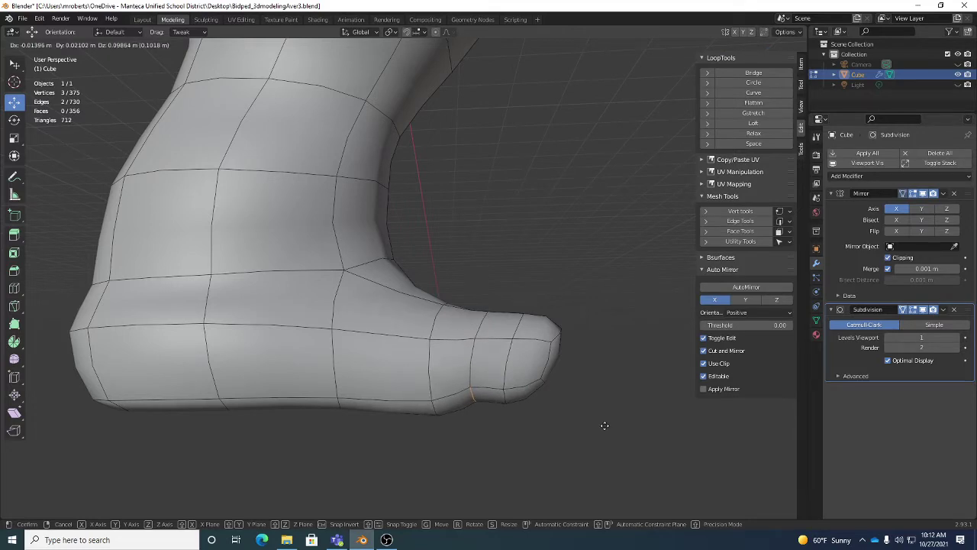
pyautogui.click(605, 424)
# Move the two top edges of the large toe's front new loop down about 0.08 m to dip the toe's upper surface.
pyautogui.moveTo(605, 424); pyautogui.dragTo(466, 389, button='middle')
pyautogui.click(467, 327)
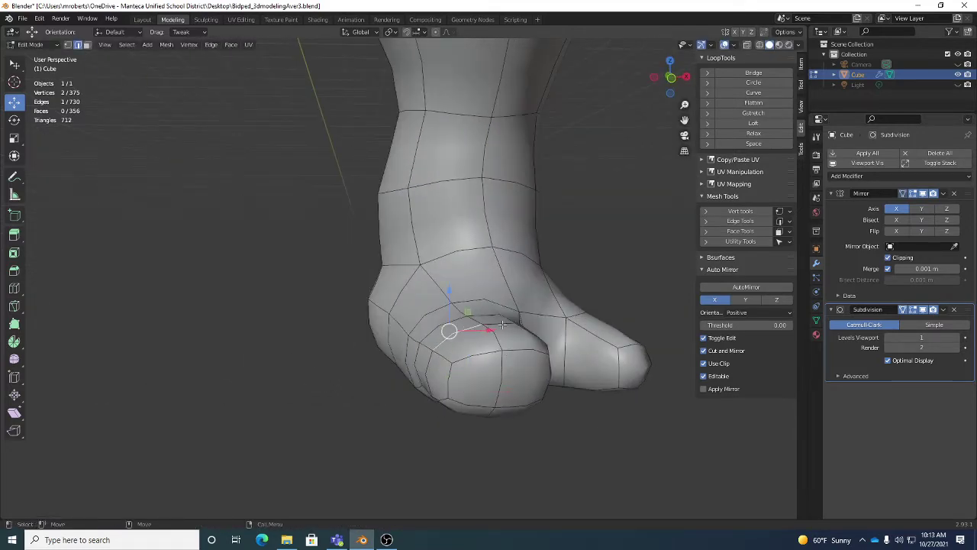
pyautogui.keyDown('shift'); pyautogui.click(500, 325); pyautogui.keyUp('shift')
pyautogui.moveTo(500, 325); pyautogui.dragTo(596, 339, button='middle')
pyautogui.press('g')
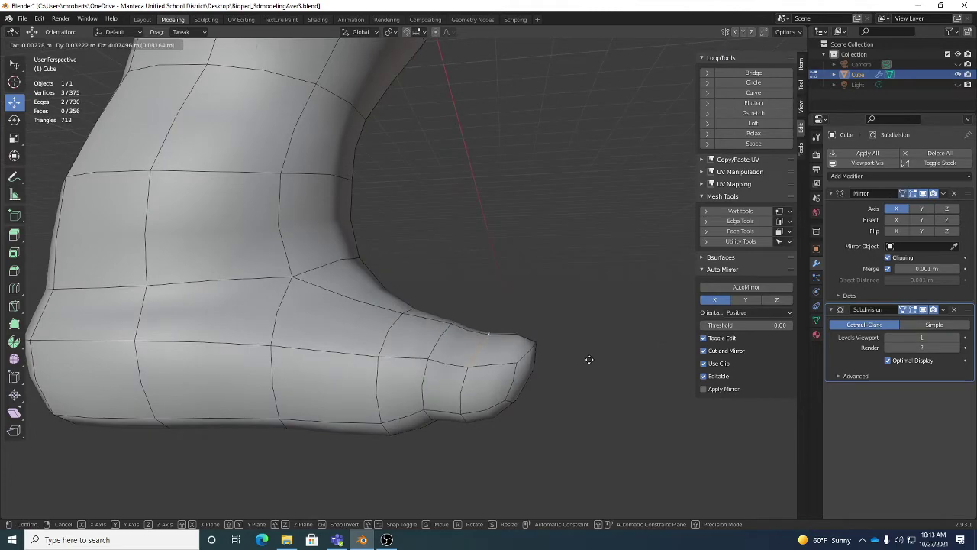
pyautogui.click(587, 360)
# Set the selection tool to Tweak and move the side edge of the large toe's front loop slightly toward the tip.
pyautogui.moveTo(430, 315); pyautogui.dragTo(524, 329, button='middle')
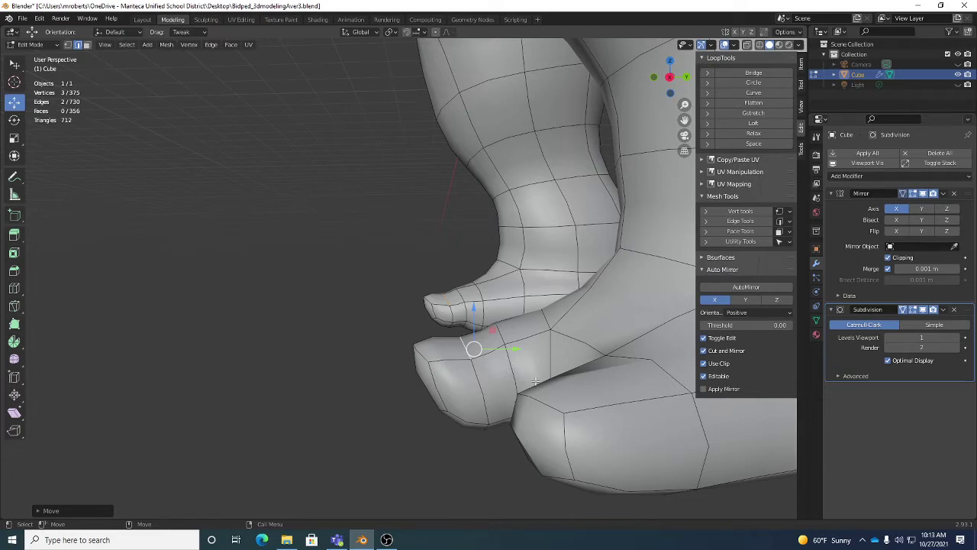
pyautogui.moveTo(473, 370); pyautogui.dragTo(594, 446, button='middle')
pyautogui.press('w')
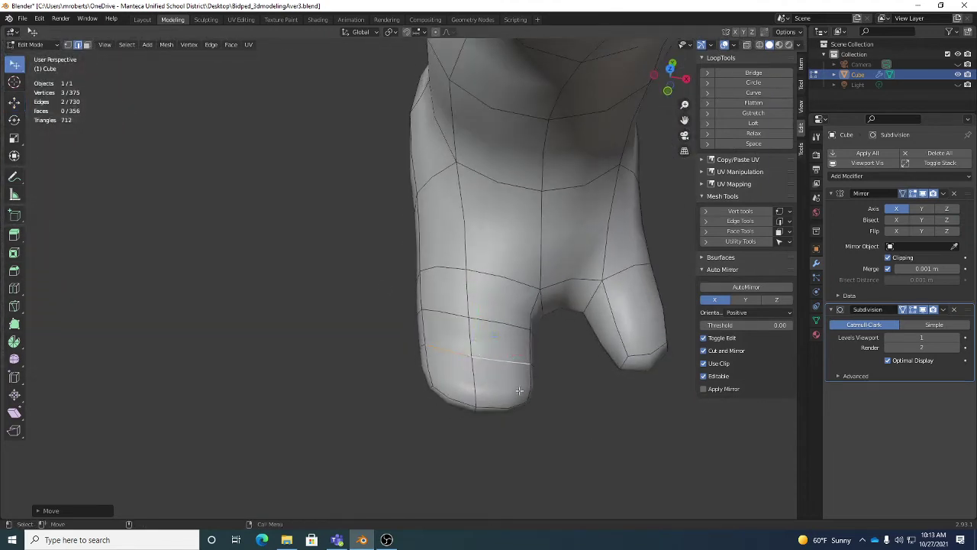
pyautogui.press('w')
pyautogui.press('w')
pyautogui.press('w')
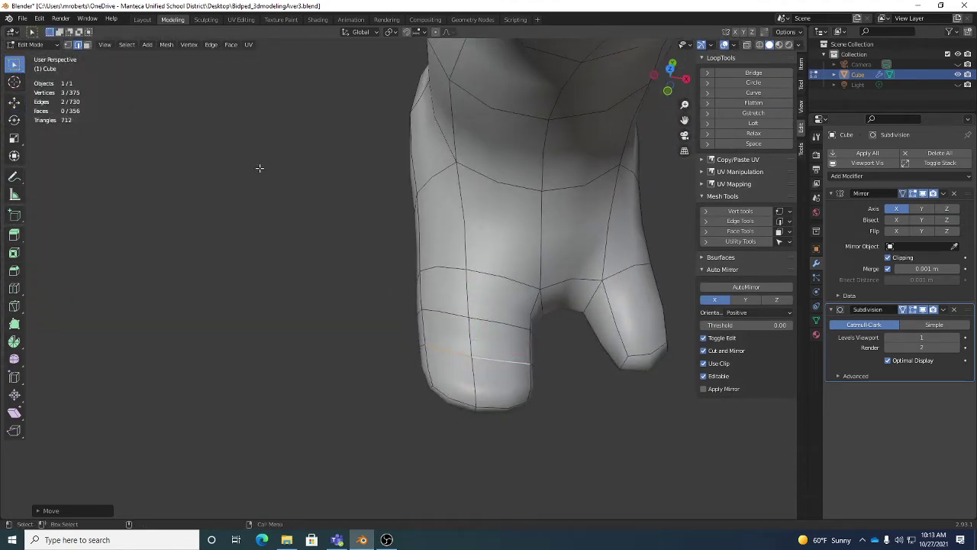
pyautogui.press('w')
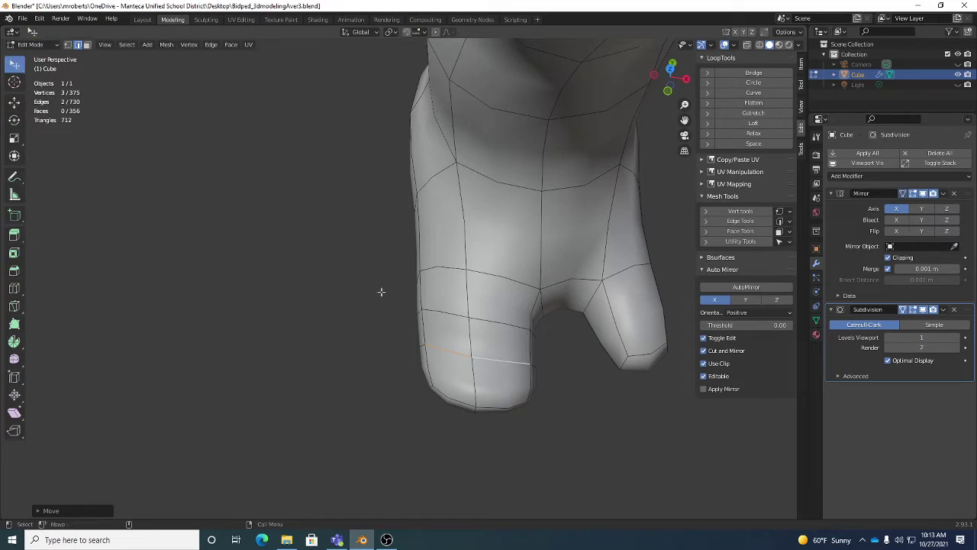
pyautogui.moveTo(397, 332); pyautogui.dragTo(474, 380, button='middle')
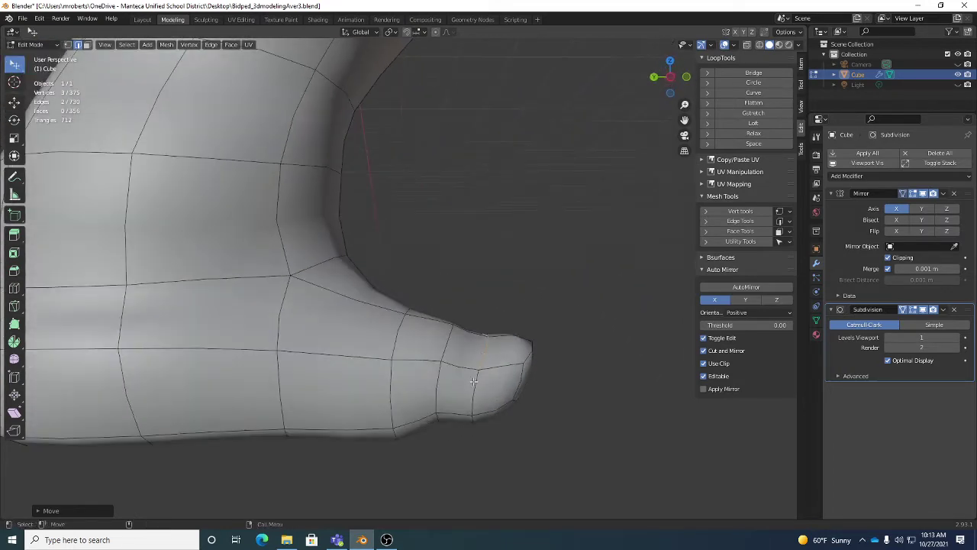
pyautogui.moveTo(473, 379); pyautogui.dragTo(482, 384)
# Nudge the top edge at the large toe's base and the lower edge facing the neighbouring toe slightly upward.
pyautogui.moveTo(411, 312); pyautogui.dragTo(391, 309, button='middle')
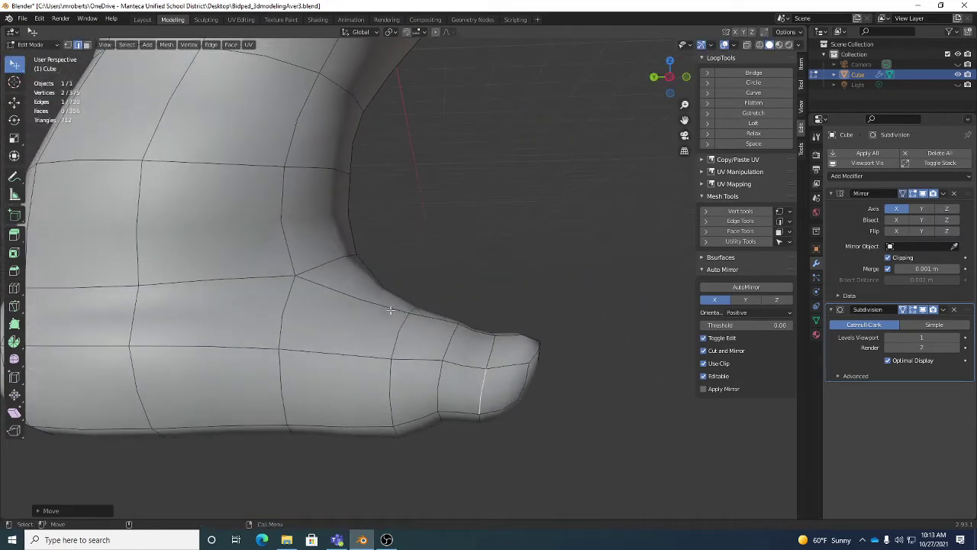
pyautogui.moveTo(422, 317); pyautogui.dragTo(420, 313)
pyautogui.moveTo(473, 358); pyautogui.dragTo(522, 398, button='middle')
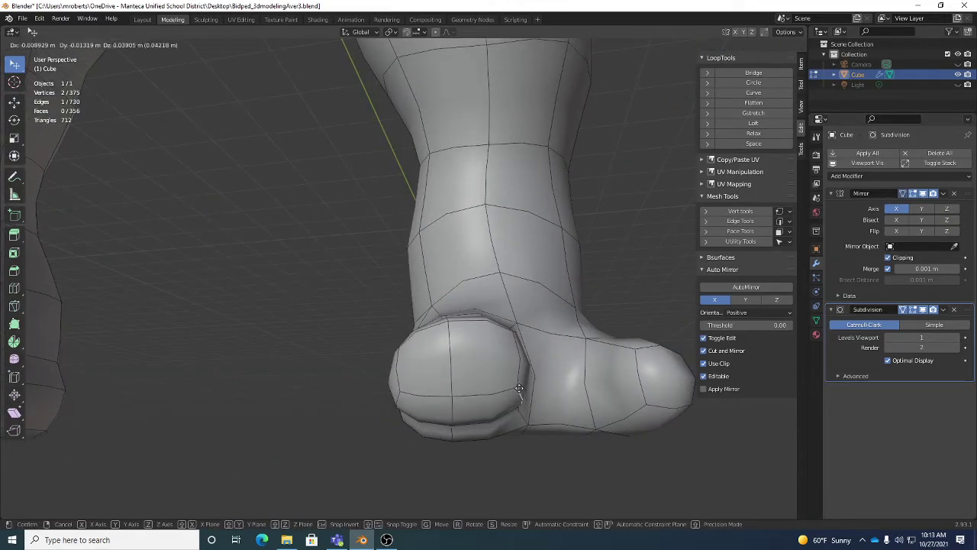
pyautogui.moveTo(447, 405); pyautogui.dragTo(413, 432, button='middle')
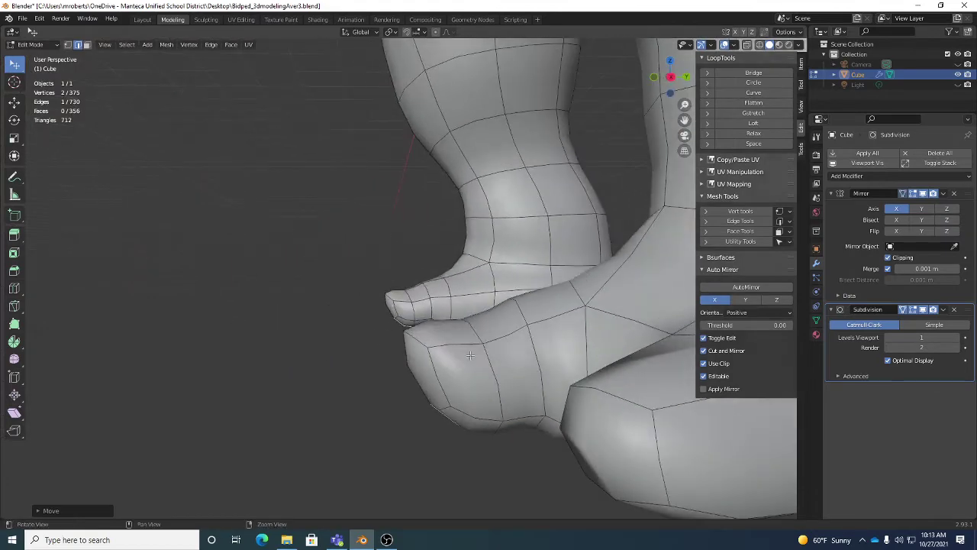
# Raise the edges on the large toe's top and at its base slightly to smooth the toe's upper profile.
pyautogui.moveTo(485, 330); pyautogui.dragTo(487, 326)
pyautogui.moveTo(534, 312)
pyautogui.mouseDown(button='middle')
pyautogui.moveTo(605, 408)
pyautogui.moveTo(547, 308)
pyautogui.mouseUp(button='middle')
pyautogui.moveTo(540, 273); pyautogui.dragTo(538, 268)
pyautogui.moveTo(527, 300); pyautogui.dragTo(525, 296)
# Move the side edge and the central top edge of the large toe's rear loop slightly toward the neighbouring toe.
pyautogui.moveTo(354, 304); pyautogui.dragTo(382, 335, button='middle')
pyautogui.click(379, 341)
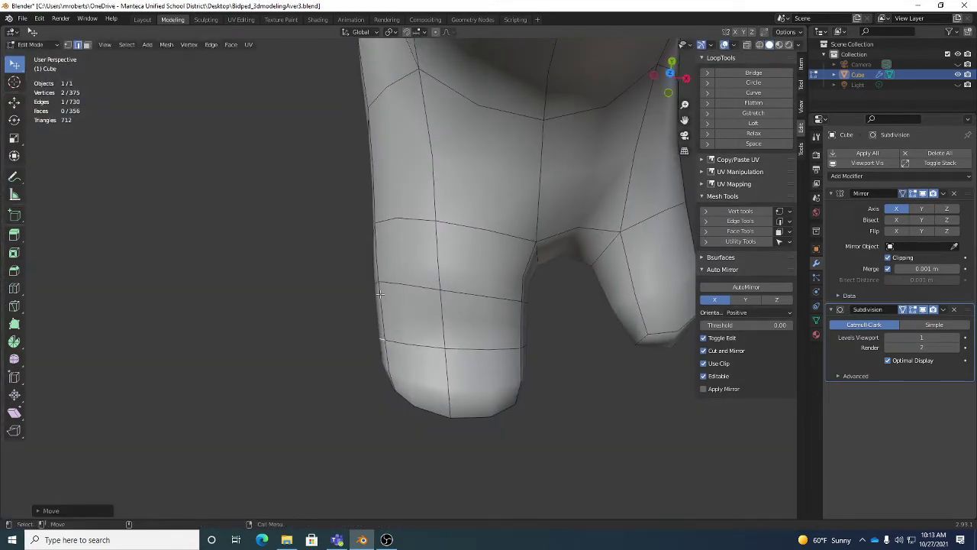
pyautogui.moveTo(374, 283); pyautogui.dragTo(385, 294)
pyautogui.moveTo(440, 276); pyautogui.dragTo(451, 280)
# Reposition the large toe's inner tip corner edge and push the centre tip edge slightly forward.
pyautogui.moveTo(445, 317); pyautogui.dragTo(521, 435, button='middle')
pyautogui.press('g')
pyautogui.click(524, 414)
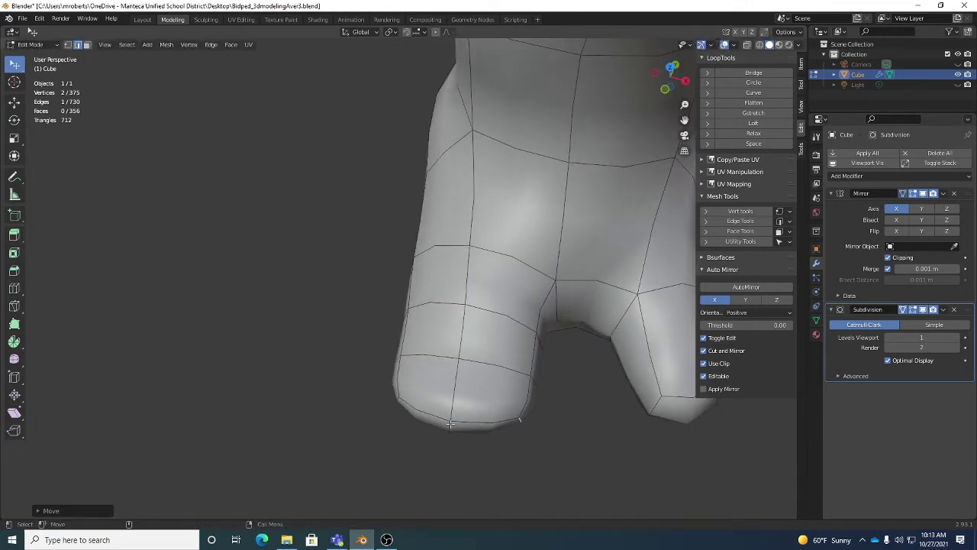
pyautogui.moveTo(450, 424); pyautogui.dragTo(458, 435)
# Adjust the upper and lower inner corner edges at the large toe's front to round the tip.
pyautogui.moveTo(535, 356); pyautogui.dragTo(525, 466, button='middle')
pyautogui.press('g')
pyautogui.click(504, 442)
pyautogui.press('g')
pyautogui.click(525, 466)
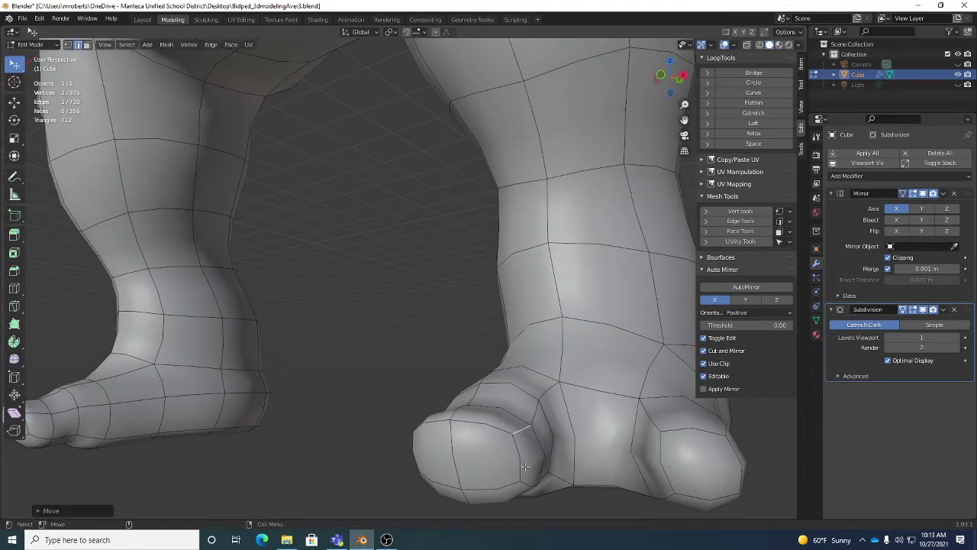
pyautogui.moveTo(530, 483); pyautogui.dragTo(532, 480)
pyautogui.moveTo(532, 480); pyautogui.dragTo(531, 436, button='middle')
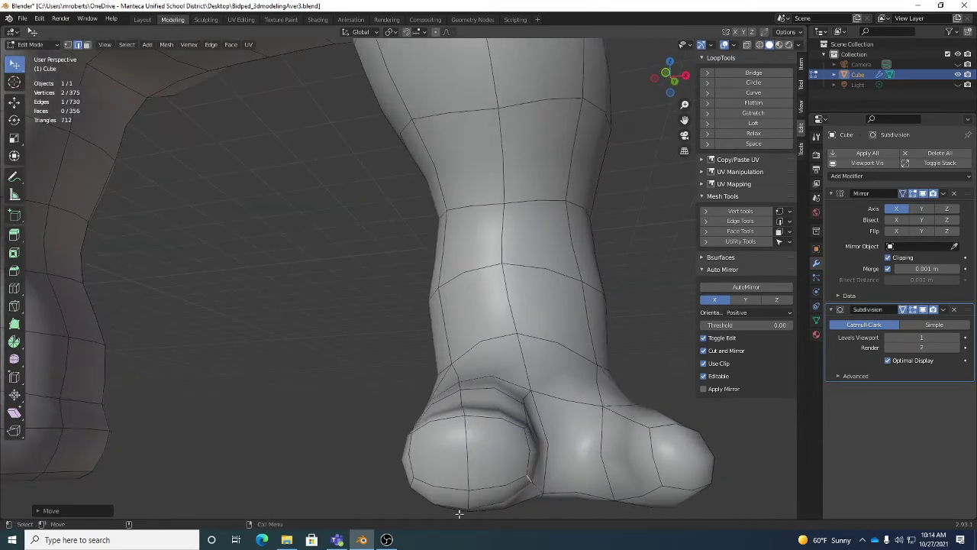
# Add two edge loops around the small toe, one near its tip and one closer to its base.
pyautogui.moveTo(428, 496); pyautogui.dragTo(495, 401, button='middle')
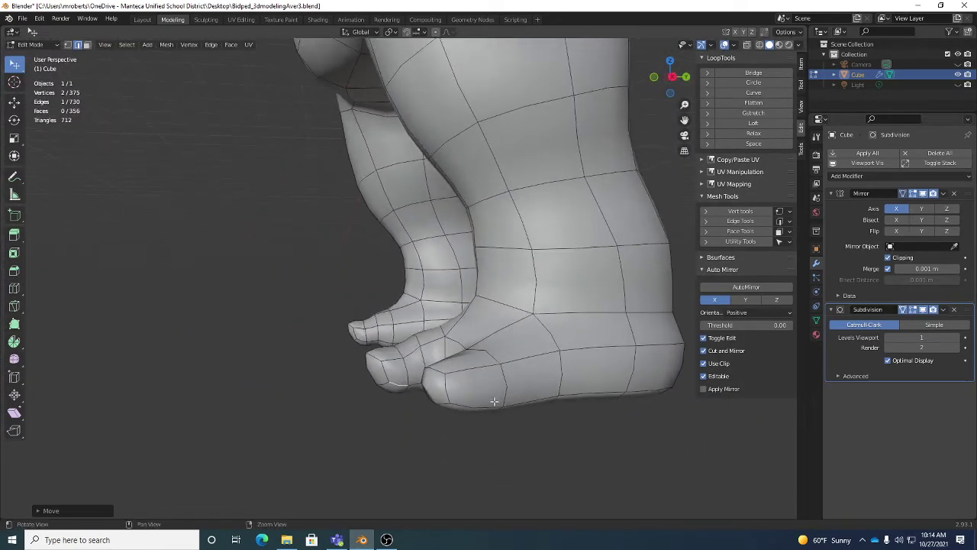
pyautogui.hotkey('alt', 'c')
pyautogui.keyDown('alt'); pyautogui.moveTo(483, 372); pyautogui.dragTo(443, 388); pyautogui.keyUp('alt')
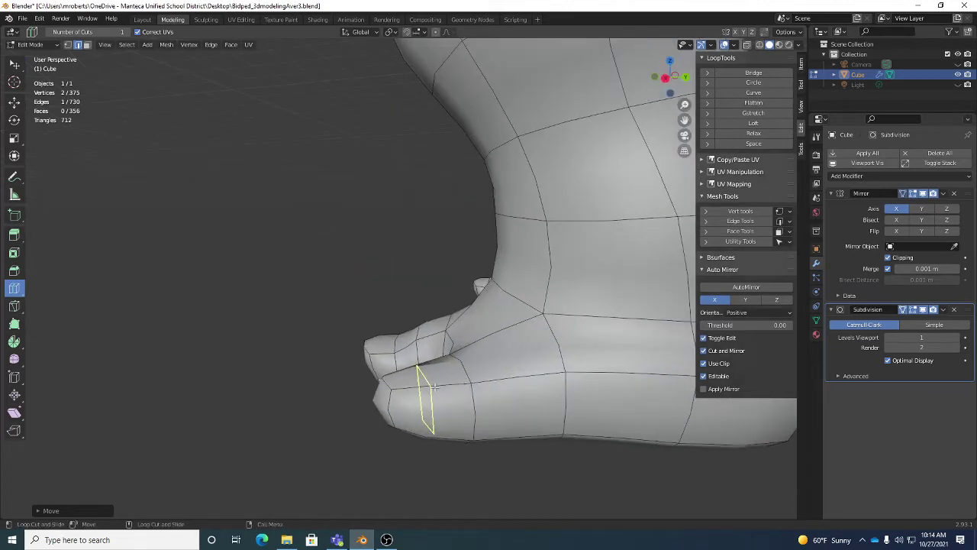
pyautogui.click(435, 388)
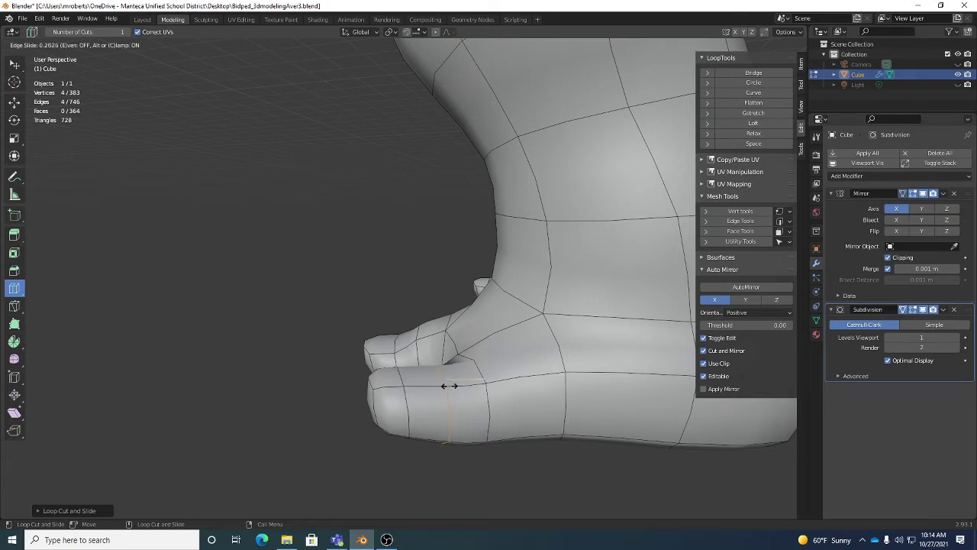
pyautogui.click(443, 386)
# With the Tweak tool, lower the small toe's front-loop top edge, raise its rear-loop underside and shift the base underside edge back about 0.07 m.
pyautogui.keyDown('alt'); pyautogui.click(437, 416); pyautogui.keyUp('alt')
pyautogui.moveTo(438, 418); pyautogui.dragTo(431, 380, button='middle')
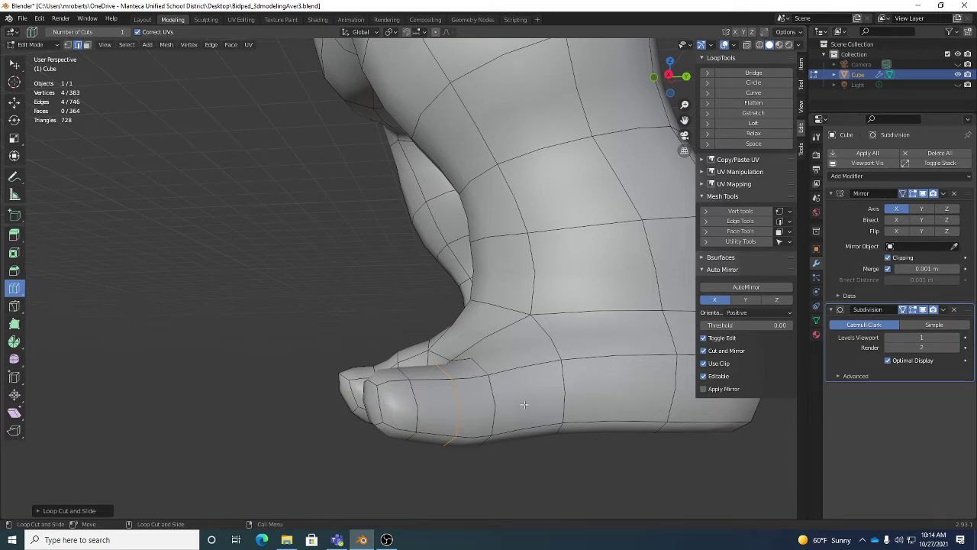
pyautogui.press('w')
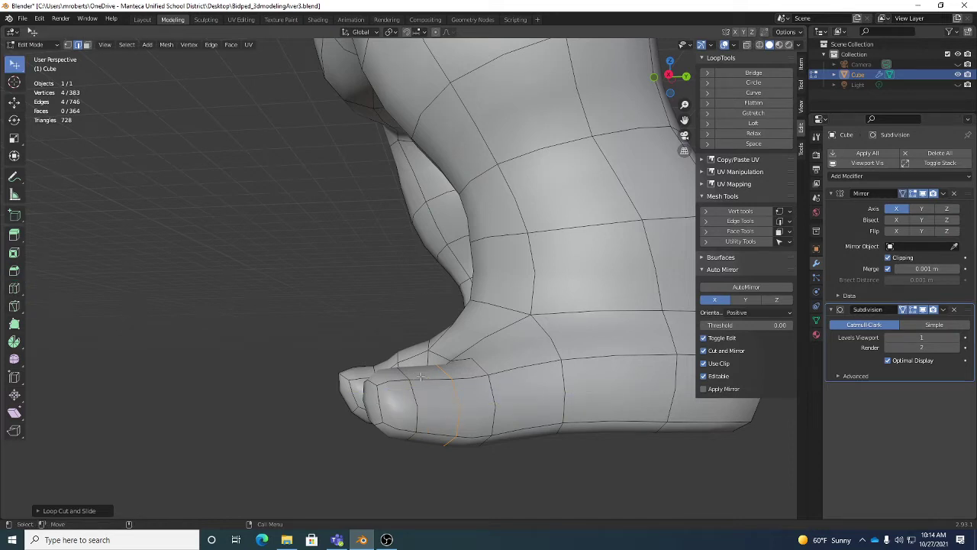
pyautogui.moveTo(405, 373); pyautogui.dragTo(418, 397)
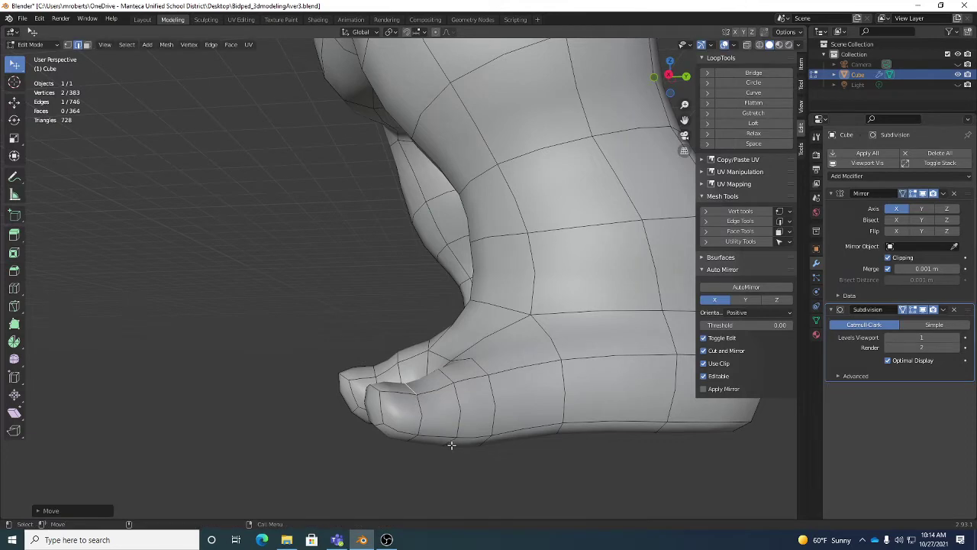
pyautogui.moveTo(451, 445); pyautogui.dragTo(454, 428)
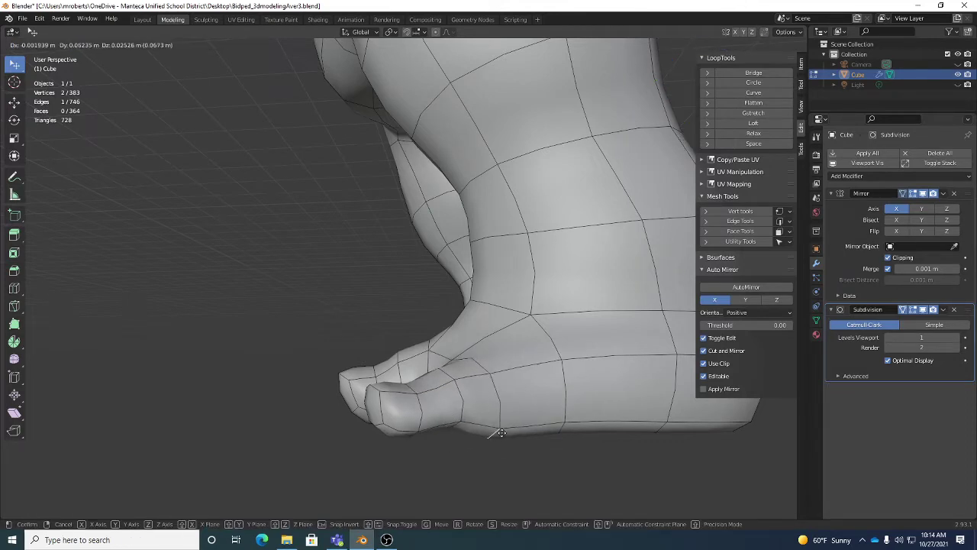
# Move the edge at the small toe's inner base toward the gap between the toes.
pyautogui.moveTo(534, 450); pyautogui.dragTo(551, 384, button='middle')
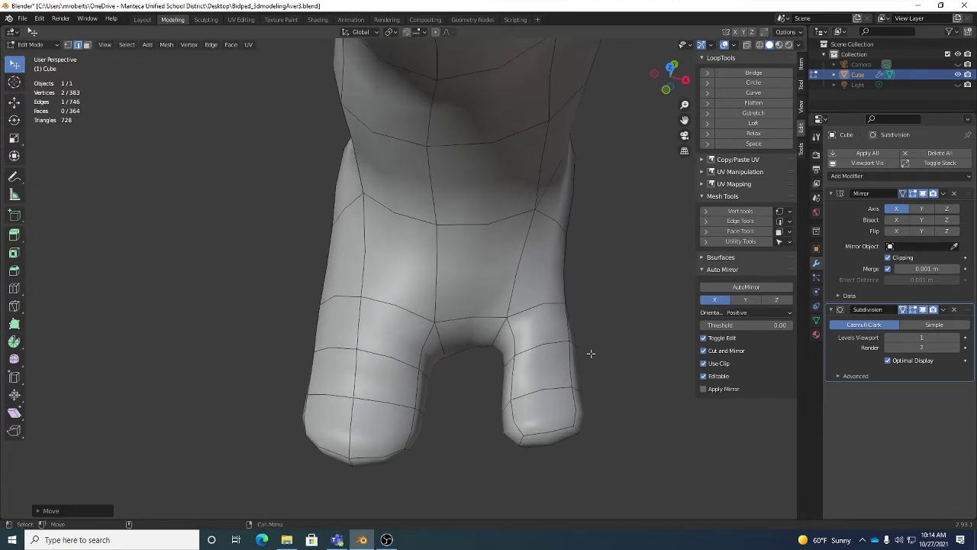
pyautogui.moveTo(497, 328); pyautogui.dragTo(574, 332, button='middle')
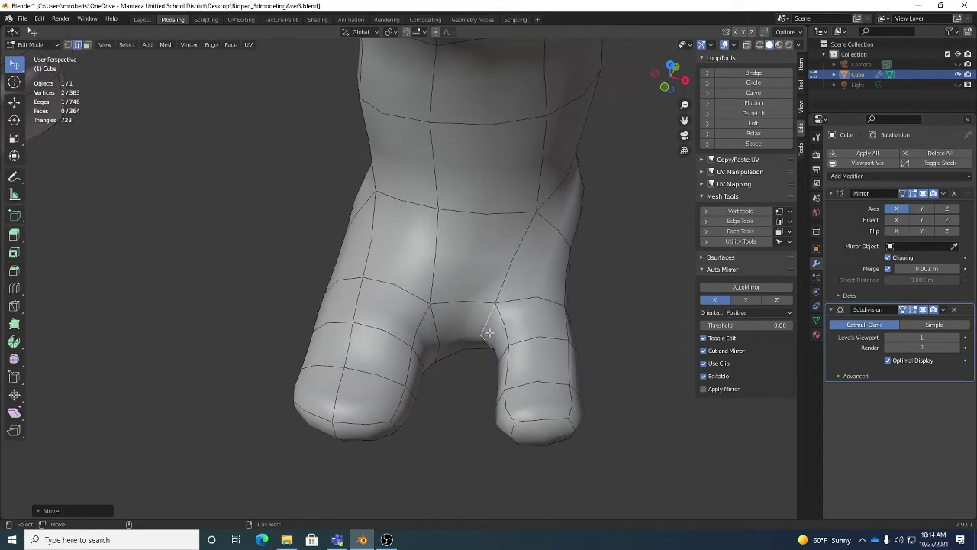
# Check the Orbit Around Selection option in the navigation preferences, leaving the settings unchanged.
pyautogui.click(39, 18)
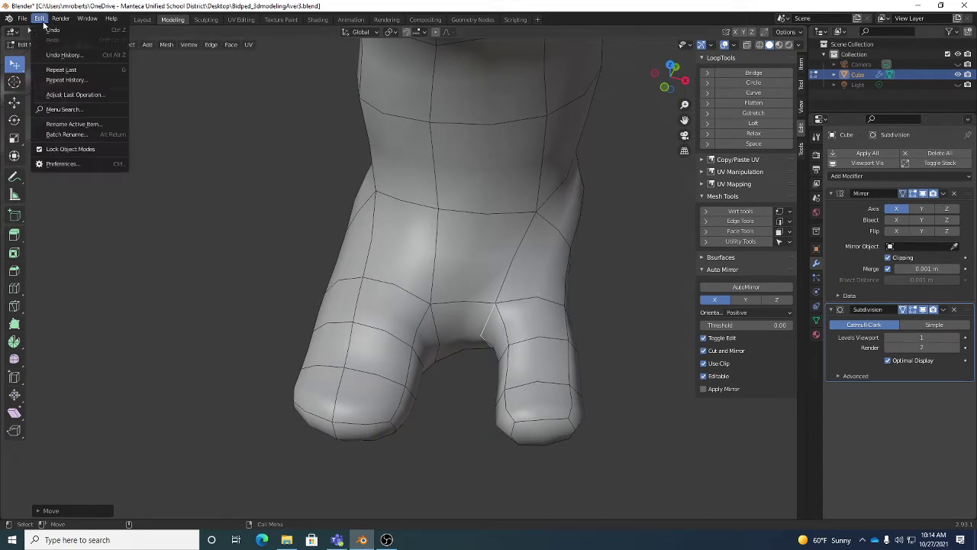
pyautogui.click(54, 165)
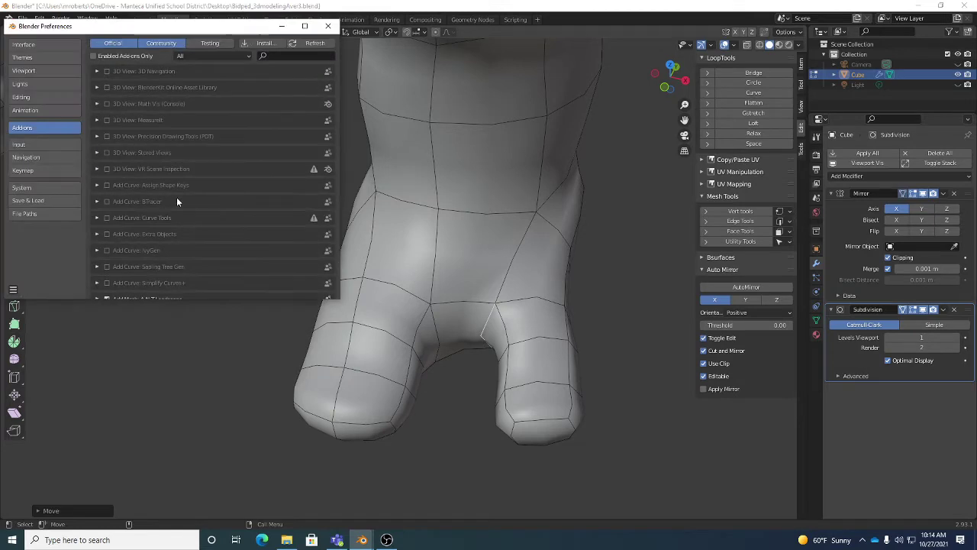
pyautogui.click(18, 158)
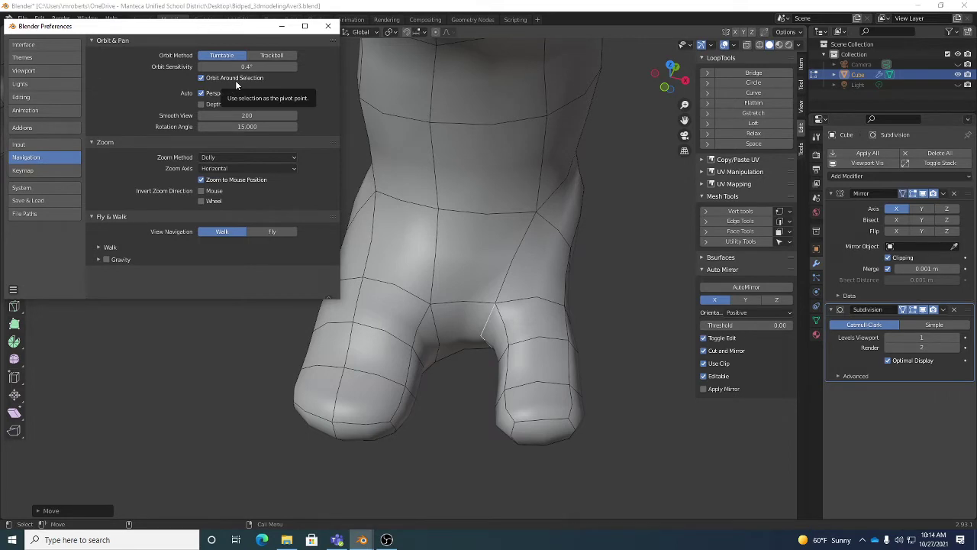
pyautogui.click(329, 26)
# Reposition the lower outer side edge of the foot between the small toe's base and the heel.
pyautogui.keyDown('alt'); pyautogui.moveTo(556, 355); pyautogui.dragTo(520, 336); pyautogui.keyUp('alt')
pyautogui.moveTo(573, 345); pyautogui.dragTo(563, 399, button='middle')
pyautogui.press('g')
pyautogui.click(624, 395)
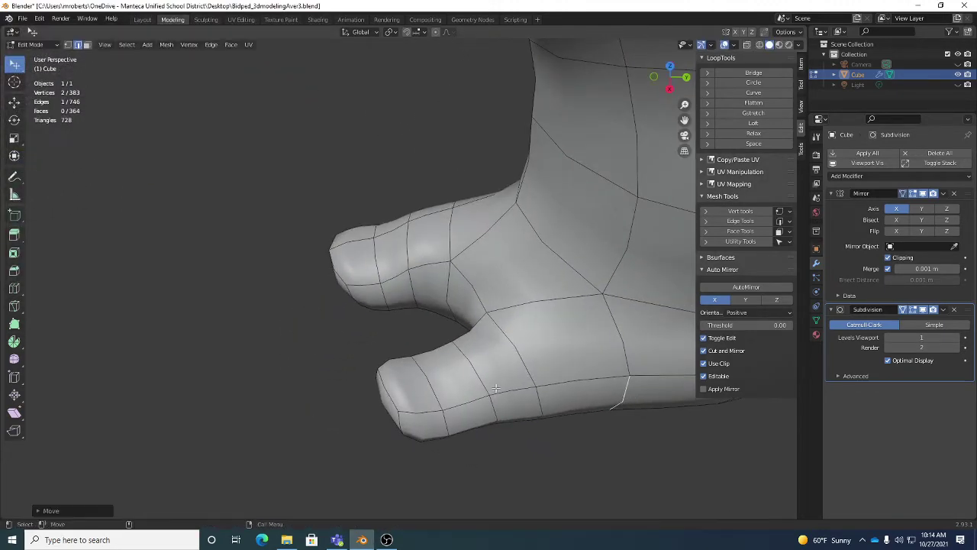
# Nudge the edges along the small toe's side and top, including the upper outer edge behind its tip.
pyautogui.moveTo(624, 394); pyautogui.dragTo(563, 338, button='middle')
pyautogui.moveTo(554, 283); pyautogui.dragTo(543, 285)
pyautogui.moveTo(468, 293); pyautogui.dragTo(467, 287)
pyautogui.moveTo(467, 286); pyautogui.dragTo(506, 304, button='middle')
pyautogui.press('g')
pyautogui.click(501, 340)
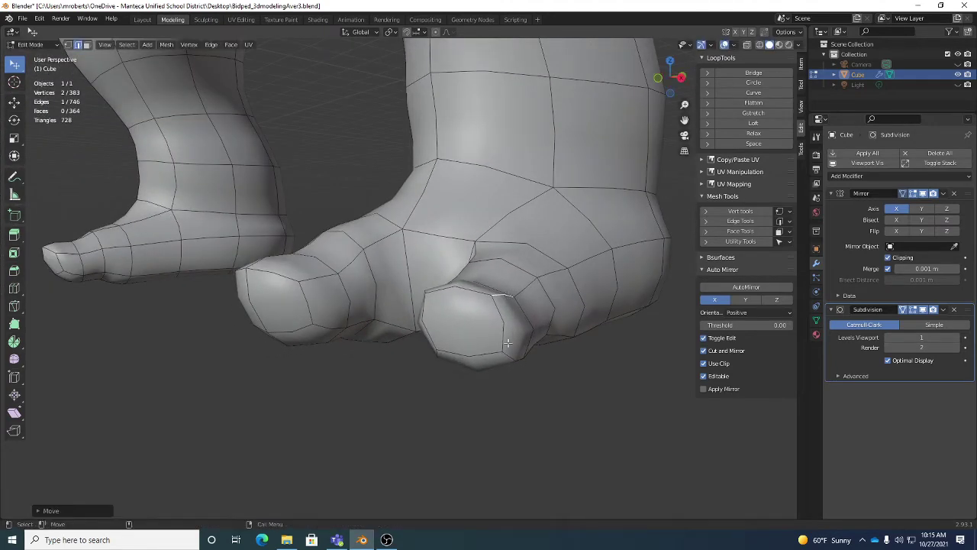
# Adjust the upper and lower inner edges around the small toe's front to round its tip.
pyautogui.moveTo(501, 340); pyautogui.dragTo(416, 382, button='middle')
pyautogui.press('g')
pyautogui.click(420, 404)
pyautogui.click(492, 406)
pyautogui.press('g')
pyautogui.click(491, 407)
pyautogui.moveTo(416, 382); pyautogui.dragTo(419, 393)
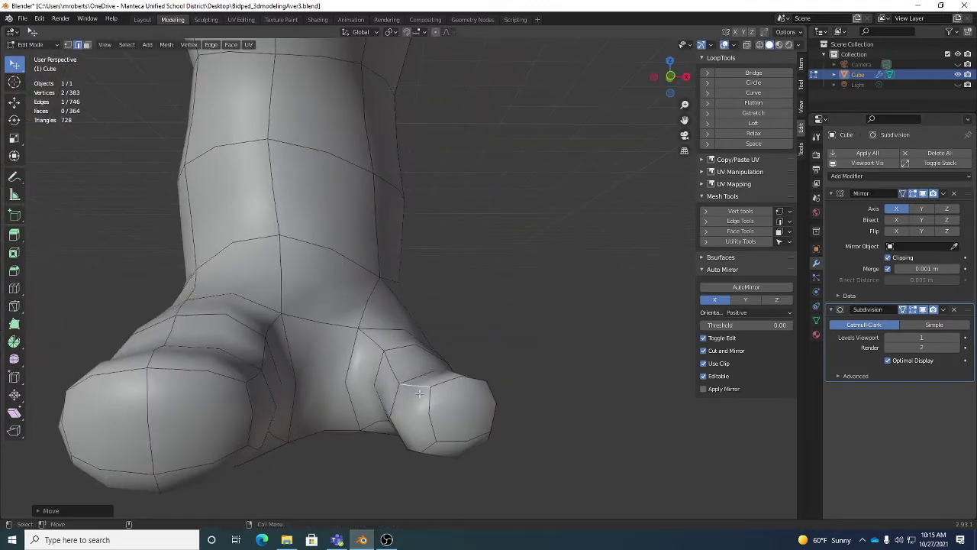
pyautogui.moveTo(420, 444); pyautogui.dragTo(422, 436)
# Reposition the small toe's top edge just behind the tip, lowering it about 0.02 m.
pyautogui.moveTo(422, 436); pyautogui.dragTo(468, 428, button='middle')
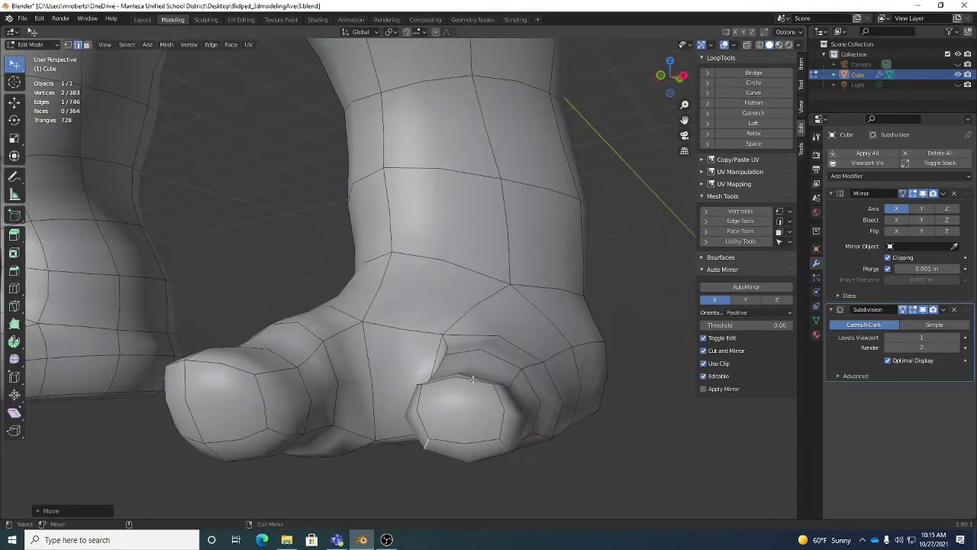
pyautogui.click(469, 380)
pyautogui.press('g')
pyautogui.click(491, 383)
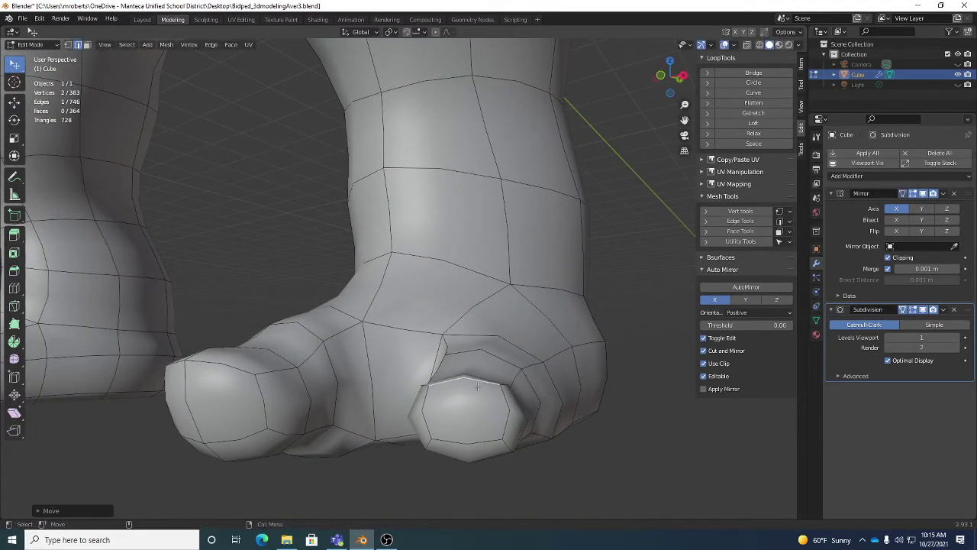
pyautogui.moveTo(481, 406); pyautogui.dragTo(503, 408, button='middle')
pyautogui.press('g')
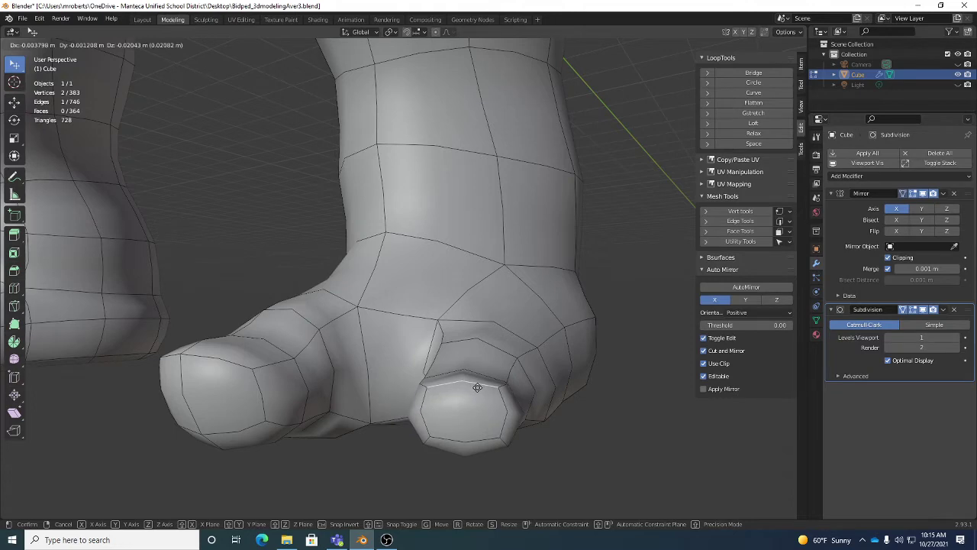
pyautogui.click(518, 415)
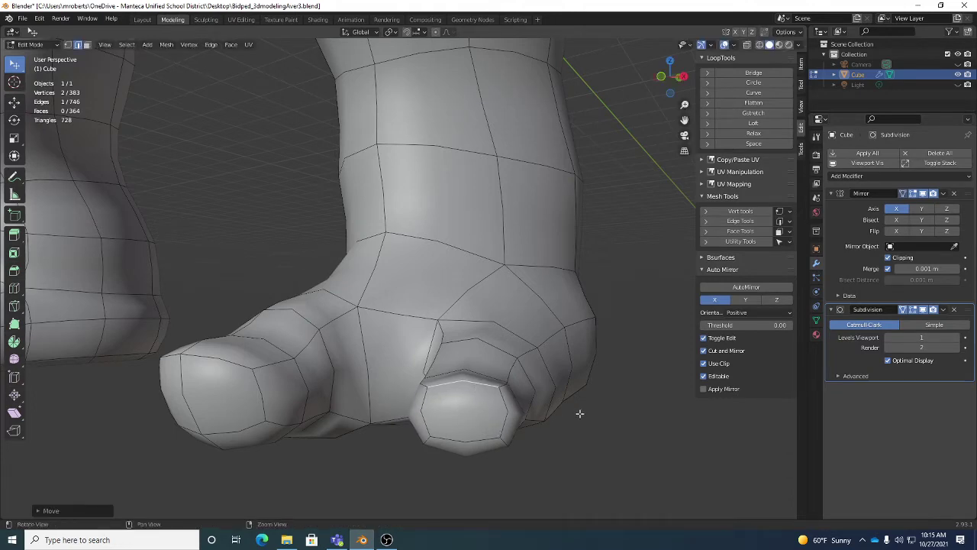
# Examine the reshaped toes and feet from several angles, both close up and against the whole body.
pyautogui.moveTo(580, 413); pyautogui.dragTo(475, 409, button='middle')
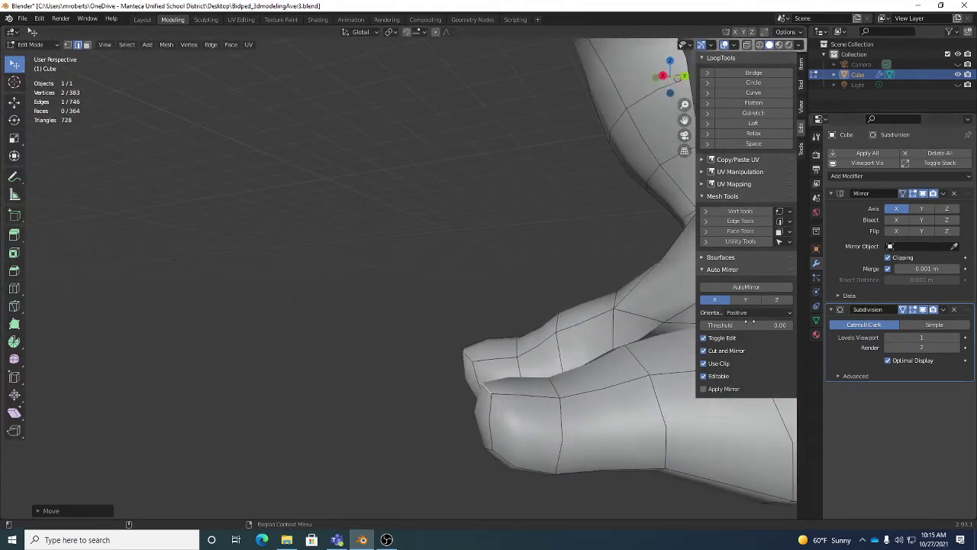
pyautogui.scroll(-7, 607, 343)
pyautogui.keyDown('shift'); pyautogui.moveTo(607, 343); pyautogui.dragTo(637, 380, button='middle'); pyautogui.keyUp('shift')
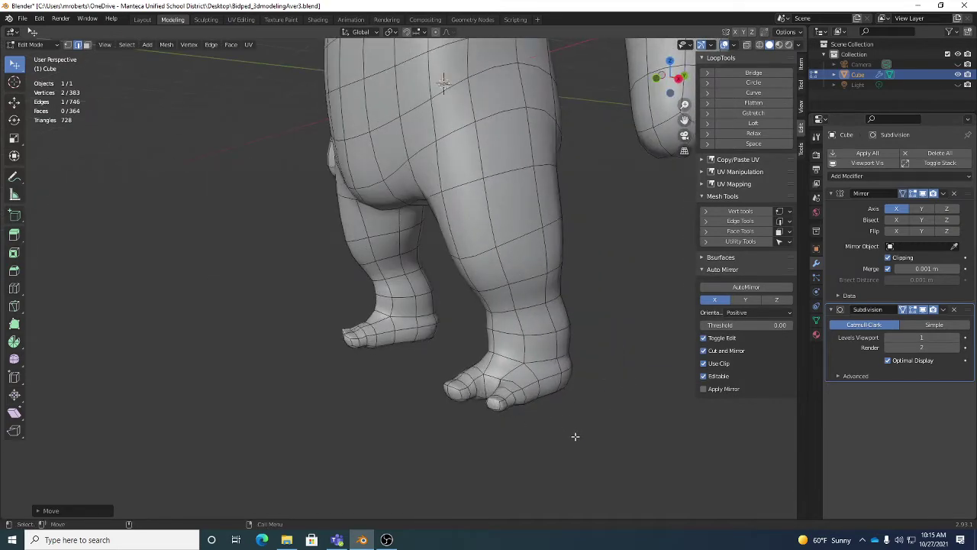
pyautogui.scroll(4, 565, 348)
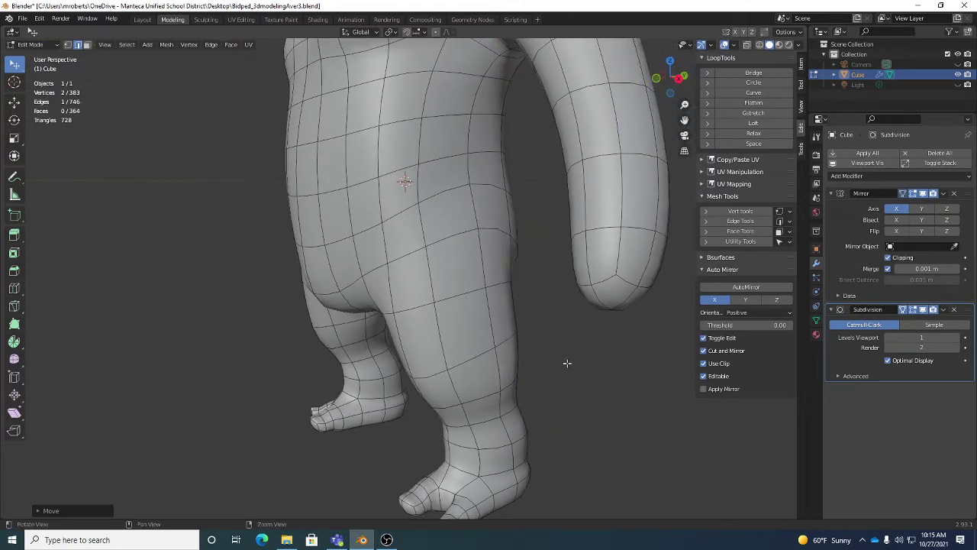
pyautogui.scroll(-4, 566, 363)
pyautogui.moveTo(545, 360); pyautogui.dragTo(545, 386, button='middle')
pyautogui.scroll(2, 545, 386)
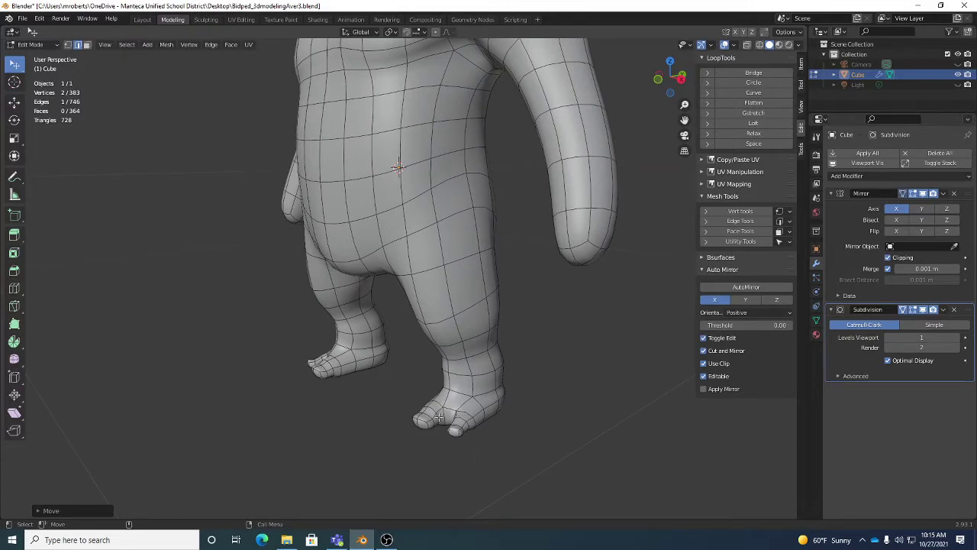
pyautogui.scroll(5, 441, 416)
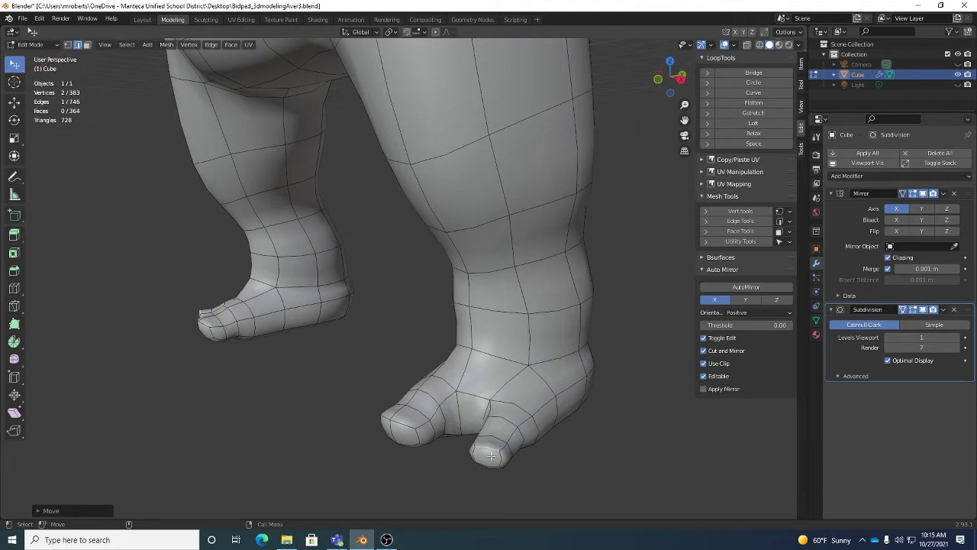
pyautogui.moveTo(491, 456); pyautogui.dragTo(563, 473, button='middle')
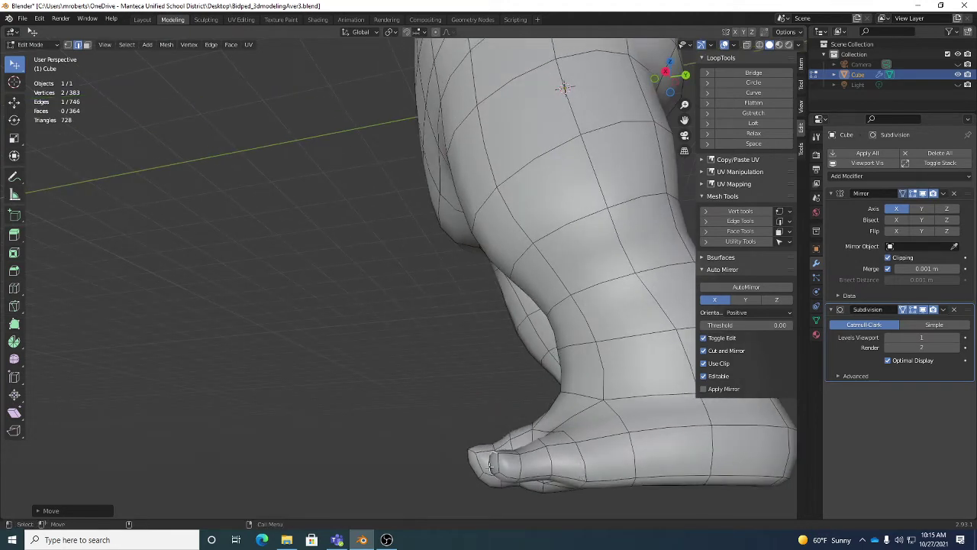
# Work in face selection and shift the front face just above the arm's rounded tip slightly.
pyautogui.moveTo(493, 457); pyautogui.dragTo(552, 339, button='middle')
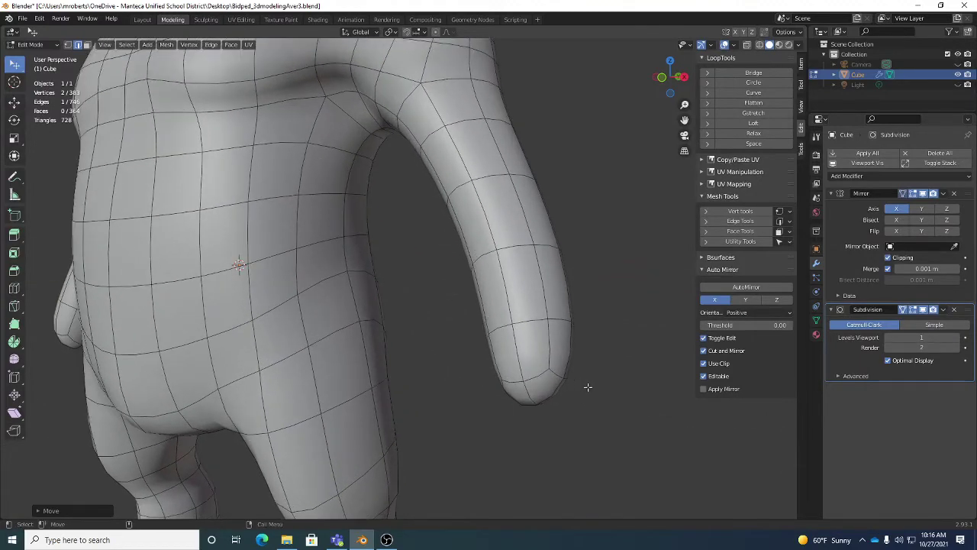
pyautogui.moveTo(587, 386); pyautogui.dragTo(521, 324, button='middle')
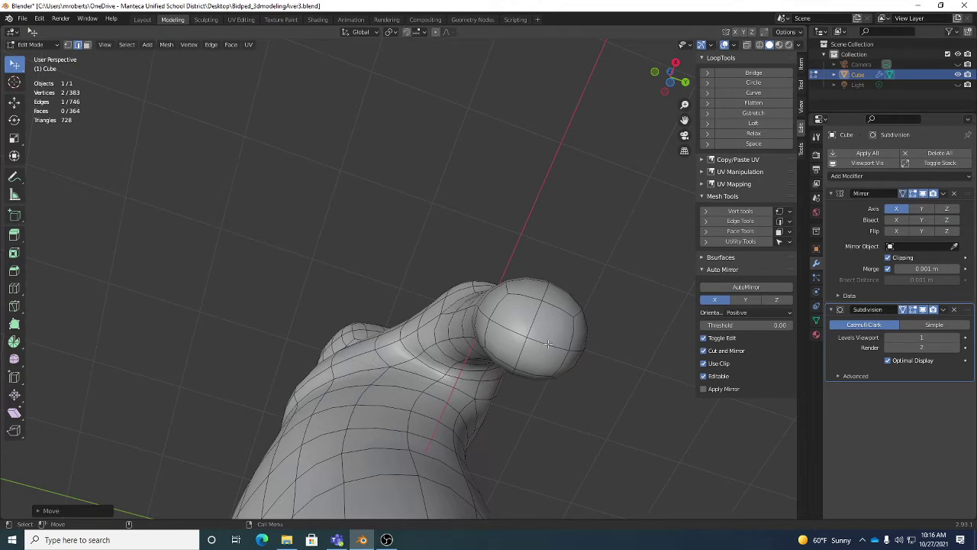
pyautogui.moveTo(523, 315); pyautogui.dragTo(559, 387, button='middle')
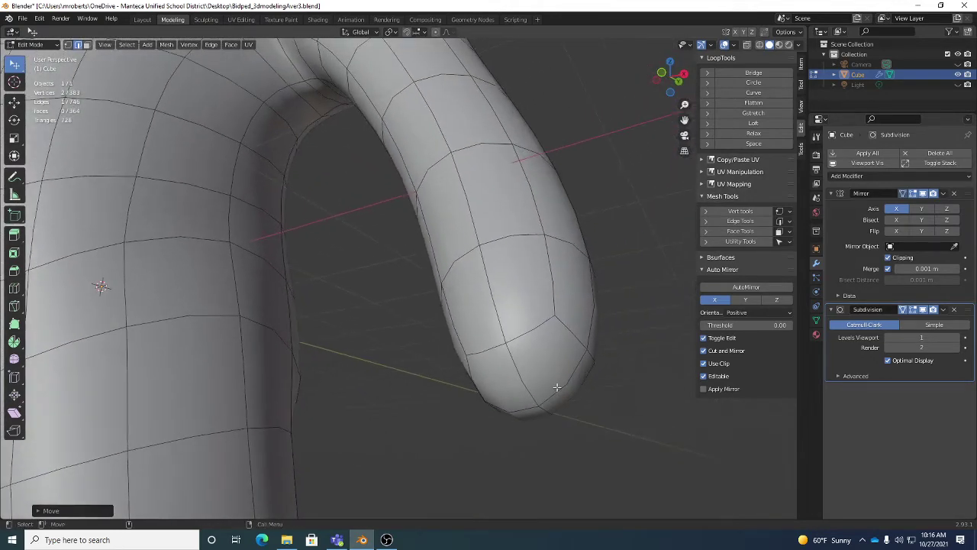
pyautogui.press('3')
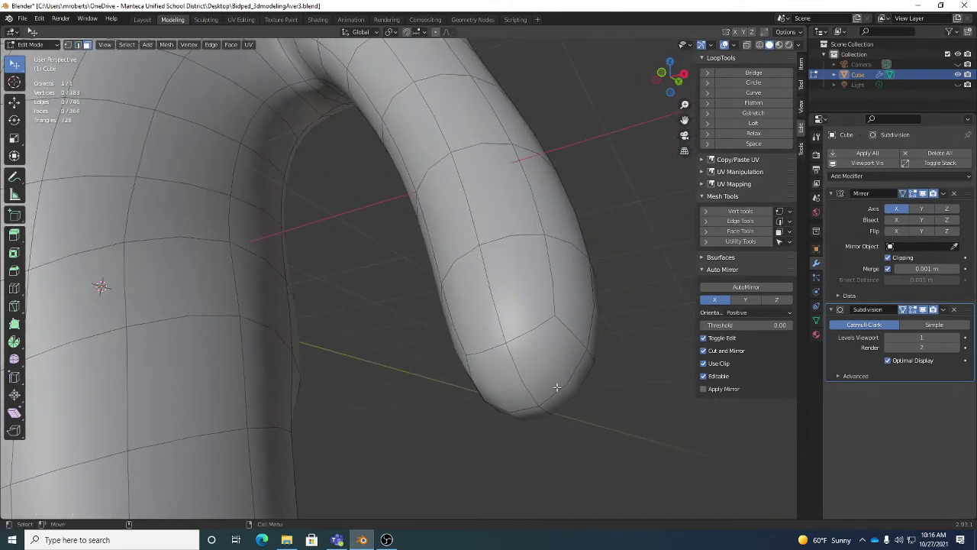
pyautogui.press('2')
pyautogui.press('1')
pyautogui.click(511, 269)
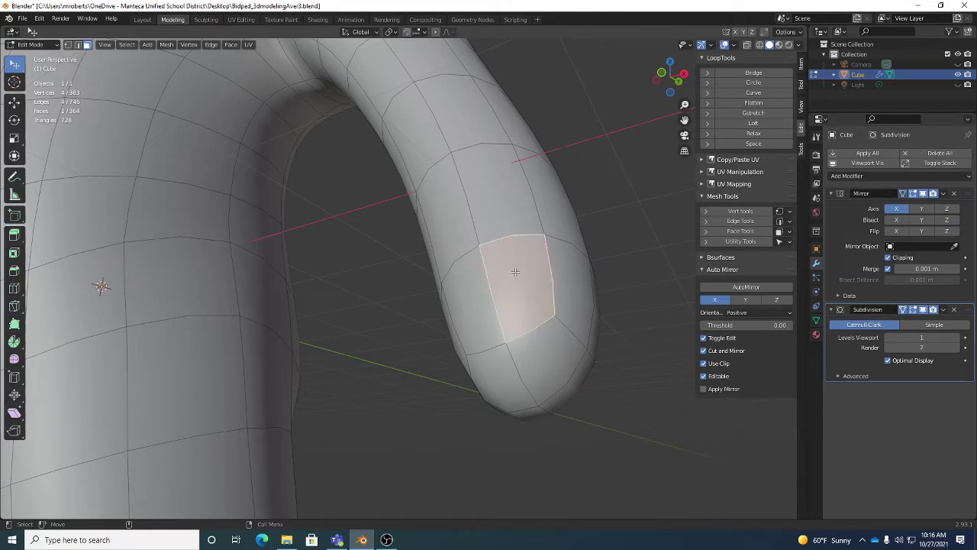
pyautogui.press('g')
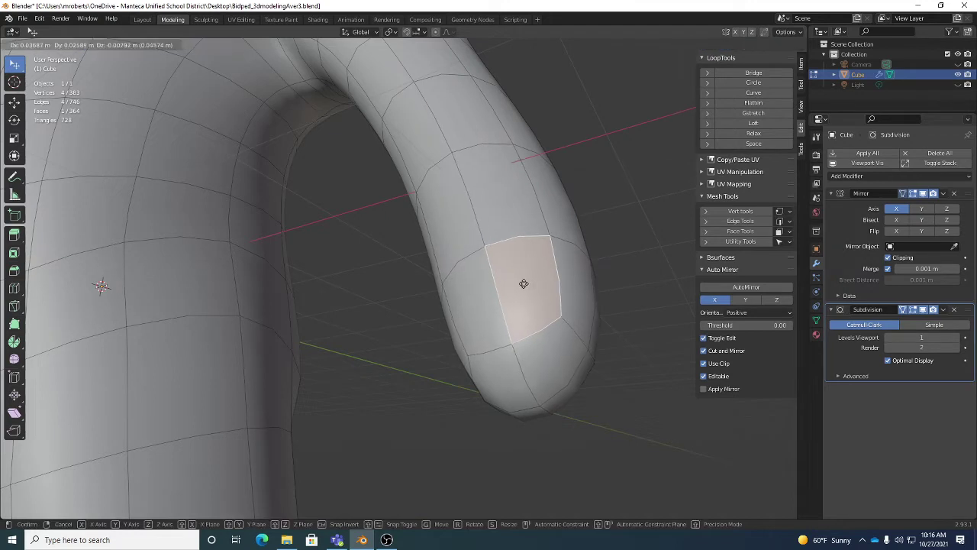
pyautogui.click(519, 284)
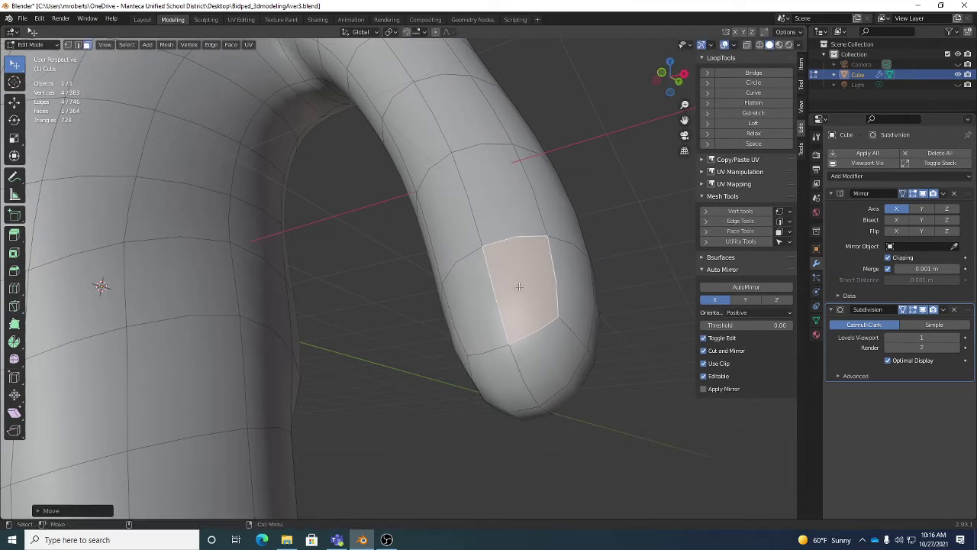
# Extend the selection to the neighbouring face so two adjacent faces on the front of the arm's end are selected.
pyautogui.keyDown('shift'); pyautogui.click(482, 318); pyautogui.keyUp('shift')
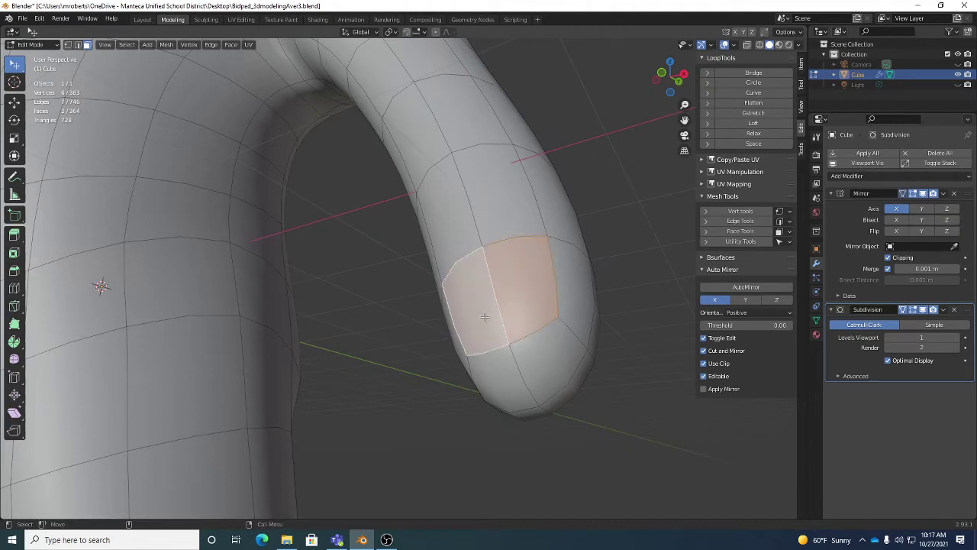
pyautogui.keyDown('shift'); pyautogui.click(500, 319); pyautogui.keyUp('shift')
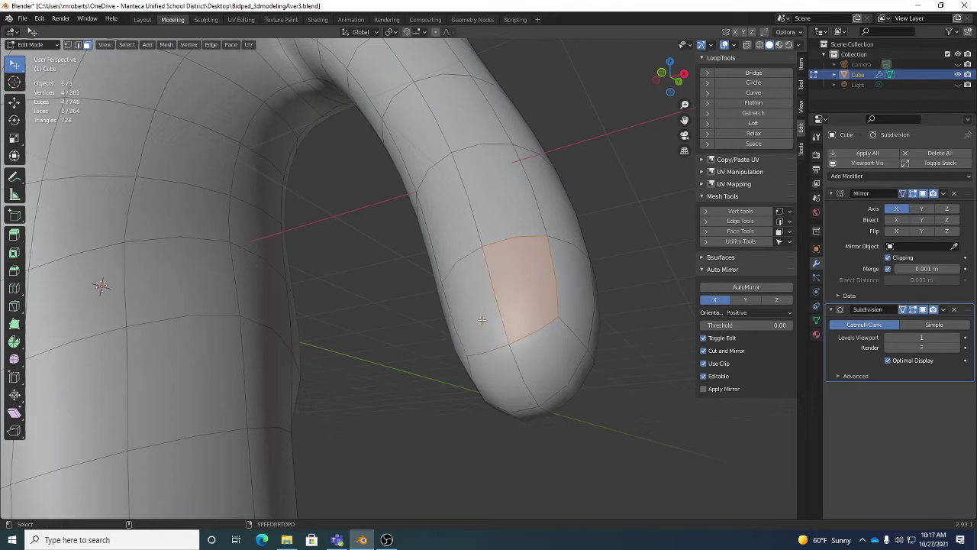
pyautogui.keyDown('shift'); pyautogui.click(484, 315); pyautogui.keyUp('shift')
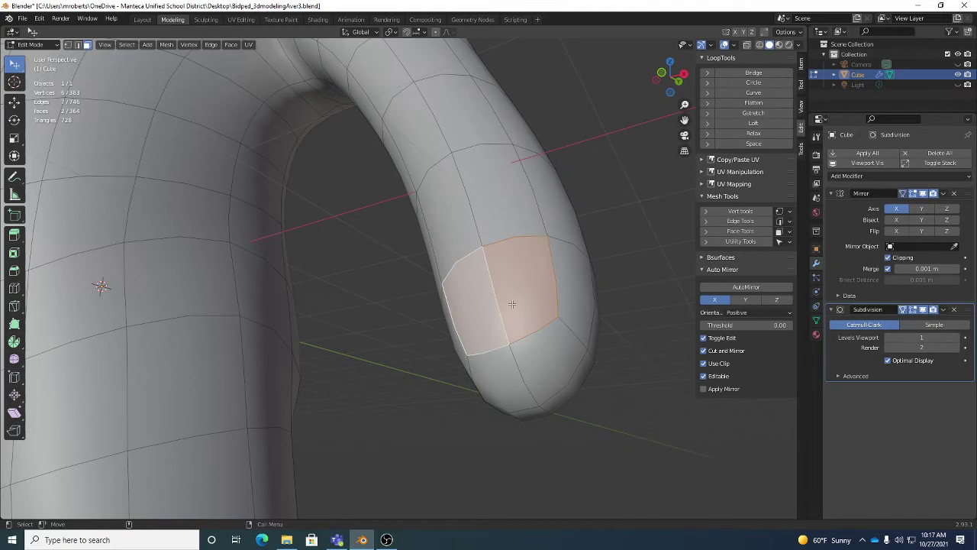
# Examine the arm's end, shoulder, legs and toes from several angles to compare the limb shapes before building the hand.
pyautogui.moveTo(622, 353); pyautogui.dragTo(497, 282, button='middle')
pyautogui.moveTo(611, 310); pyautogui.dragTo(558, 292, button='middle')
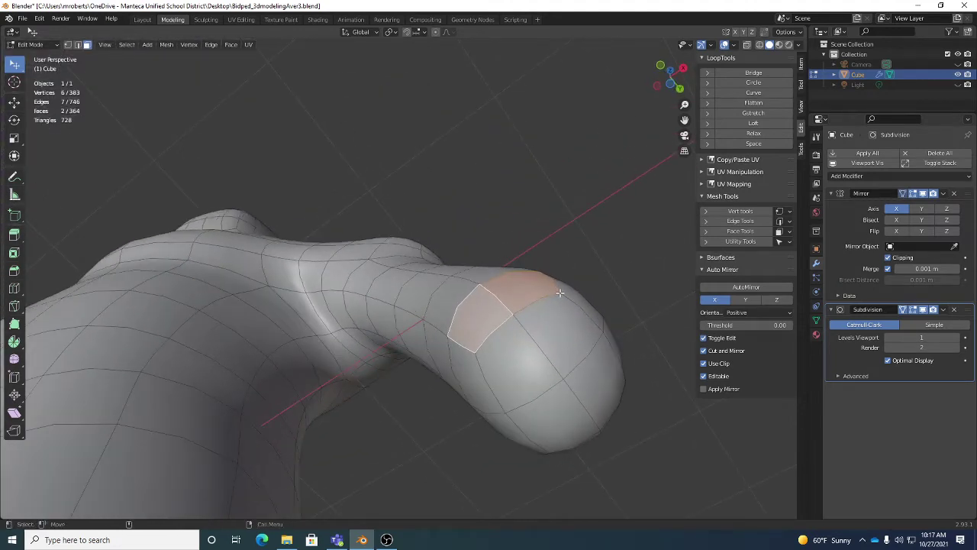
pyautogui.moveTo(350, 260); pyautogui.dragTo(395, 331, button='middle')
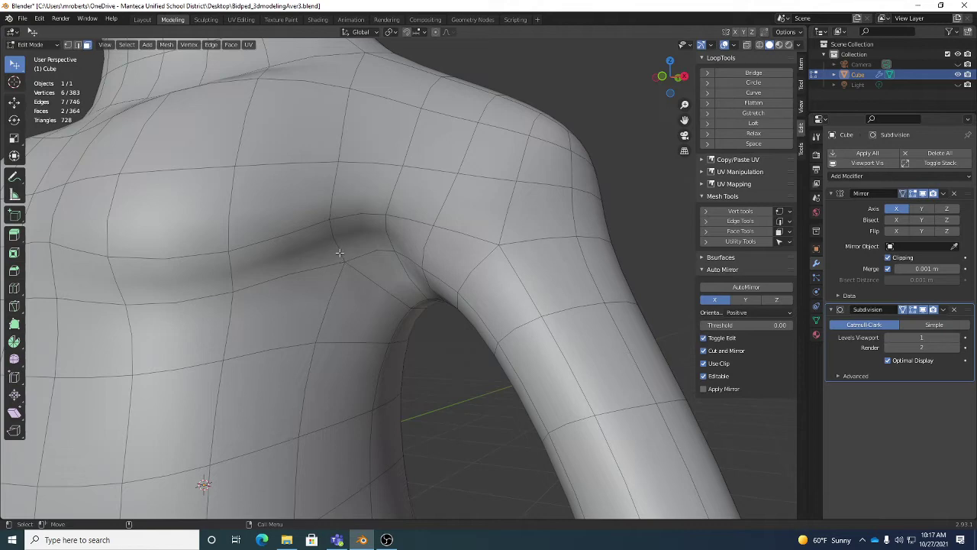
pyautogui.scroll(-1, 433, 269)
pyautogui.moveTo(433, 269)
pyautogui.mouseDown(button='middle')
pyautogui.moveTo(467, 289)
pyautogui.moveTo(444, 278)
pyautogui.mouseUp(button='middle')
pyautogui.scroll(-2, 395, 271)
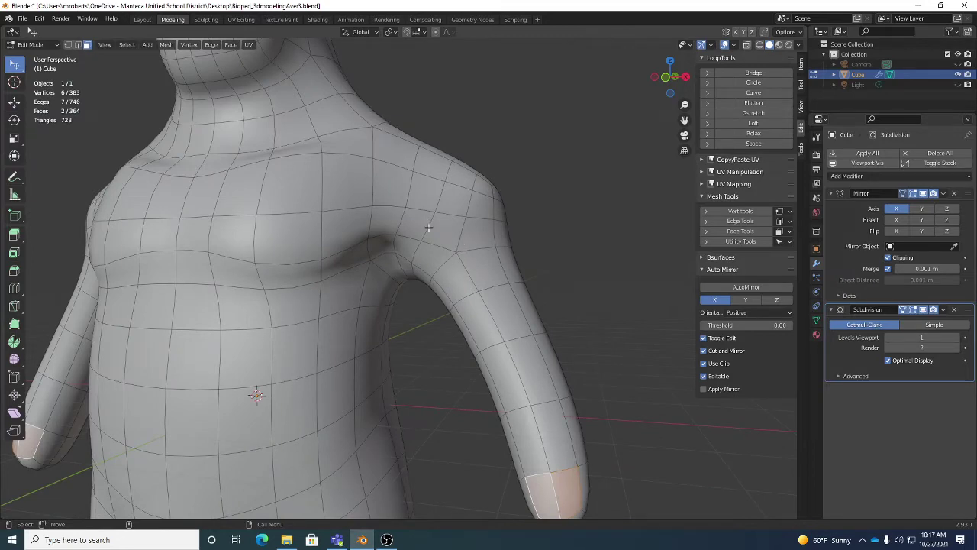
pyautogui.scroll(-3, 449, 248)
pyautogui.moveTo(449, 248); pyautogui.dragTo(464, 287, button='middle')
pyautogui.moveTo(413, 339); pyautogui.dragTo(486, 361, button='middle')
pyautogui.keyDown('shift'); pyautogui.moveTo(480, 428); pyautogui.dragTo(445, 373, button='middle'); pyautogui.keyUp('shift')
pyautogui.scroll(3, 445, 371)
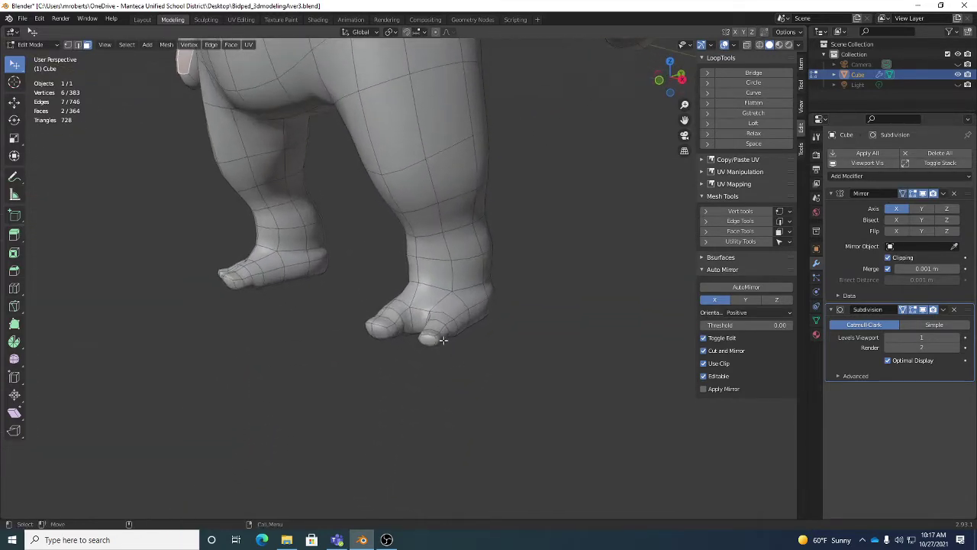
pyautogui.moveTo(518, 338); pyautogui.dragTo(573, 390, button='middle')
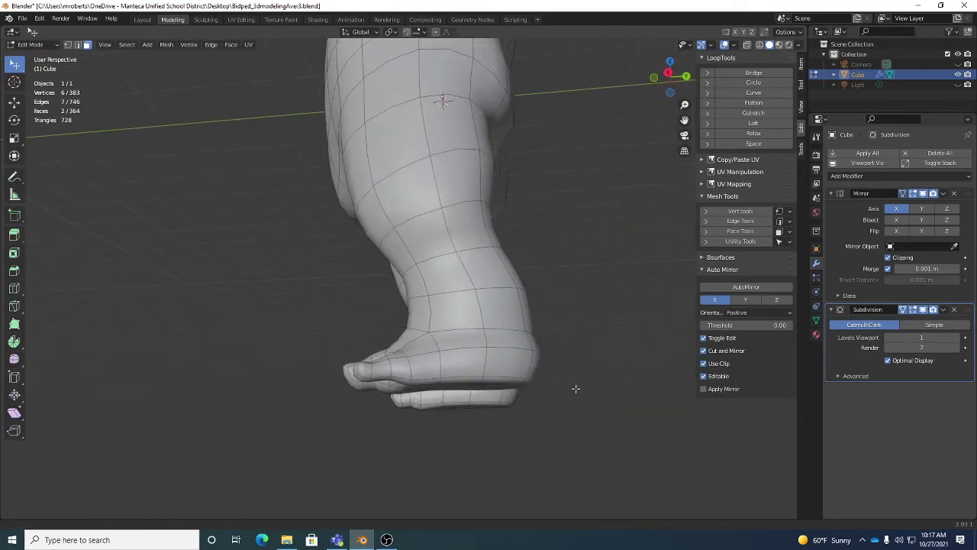
pyautogui.moveTo(506, 344)
pyautogui.keyDown('alt'); pyautogui.mouseDown()
pyautogui.moveTo(537, 346)
pyautogui.moveTo(522, 341)
pyautogui.mouseUp(); pyautogui.keyUp('alt')
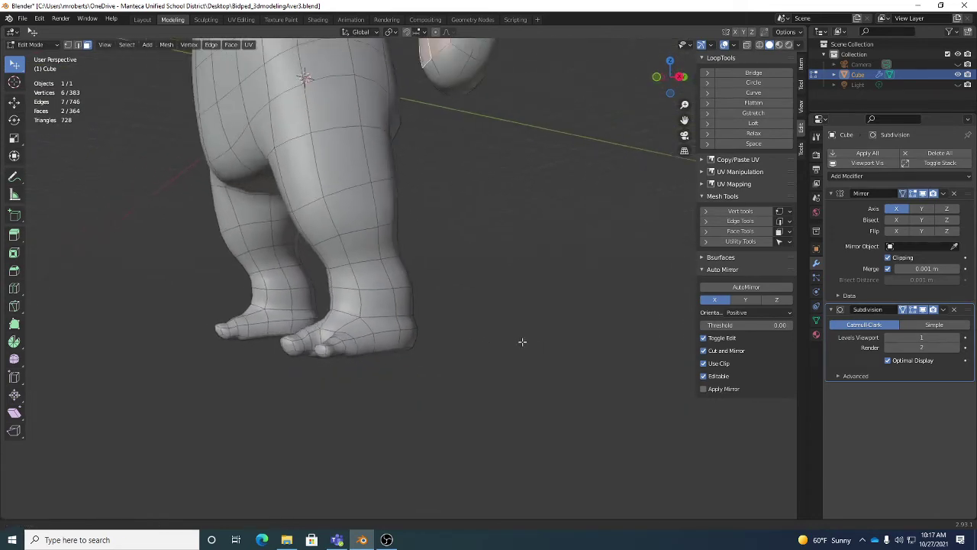
pyautogui.keyDown('alt'); pyautogui.moveTo(522, 341); pyautogui.dragTo(516, 371, button='middle'); pyautogui.keyUp('alt')
pyautogui.keyDown('alt'); pyautogui.moveTo(516, 371); pyautogui.dragTo(534, 364); pyautogui.keyUp('alt')
pyautogui.keyDown('alt'); pyautogui.moveTo(534, 365); pyautogui.dragTo(553, 373, button='middle'); pyautogui.keyUp('alt')
pyautogui.scroll(2, 554, 373)
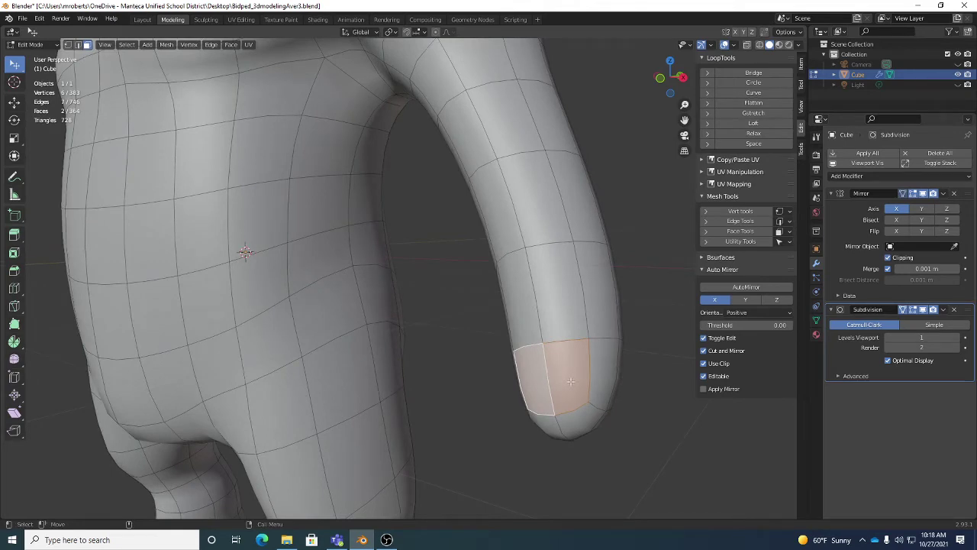
# Extrude the two selected front faces of the arm's end forward by about 0.29 m.
pyautogui.moveTo(571, 380); pyautogui.dragTo(431, 333, button='middle')
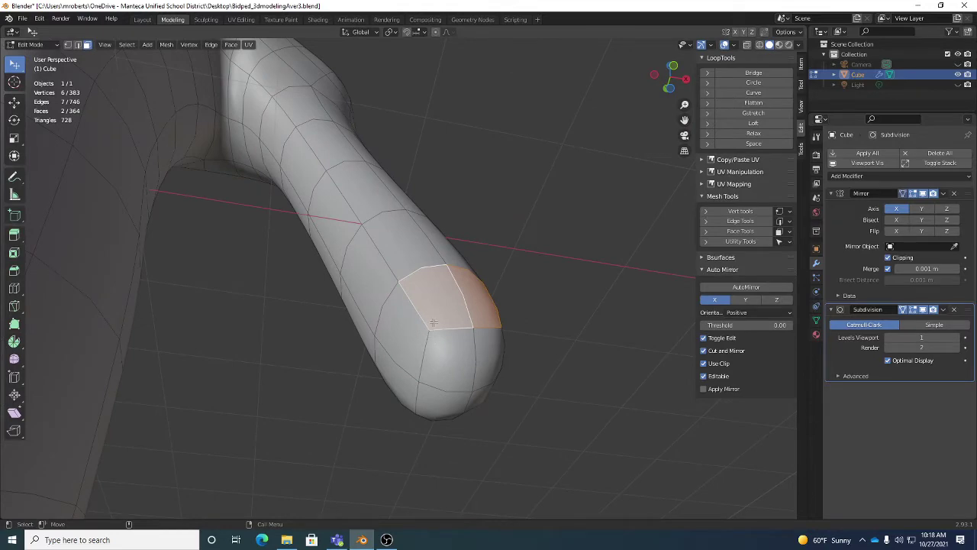
pyautogui.moveTo(570, 343); pyautogui.dragTo(498, 382, button='middle')
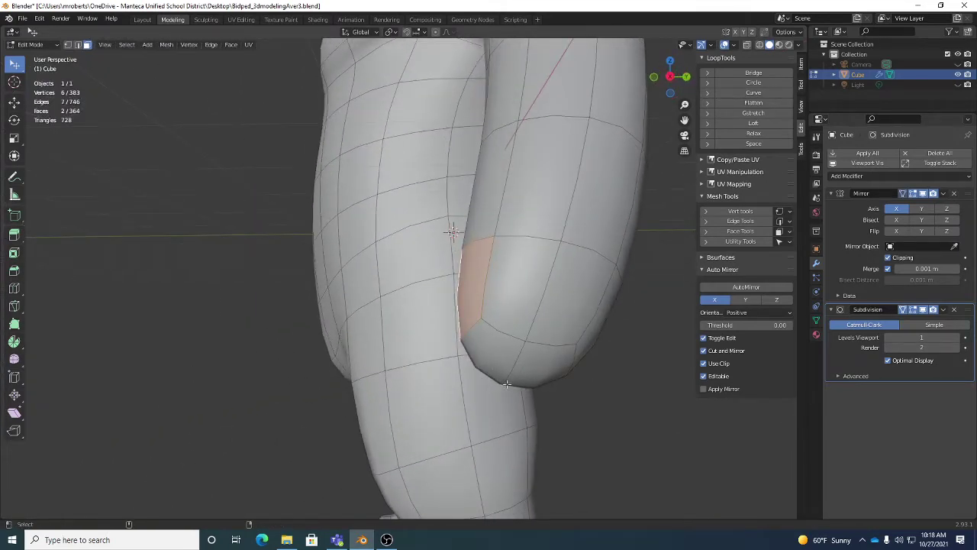
pyautogui.hotkey('ctrl', 'e')
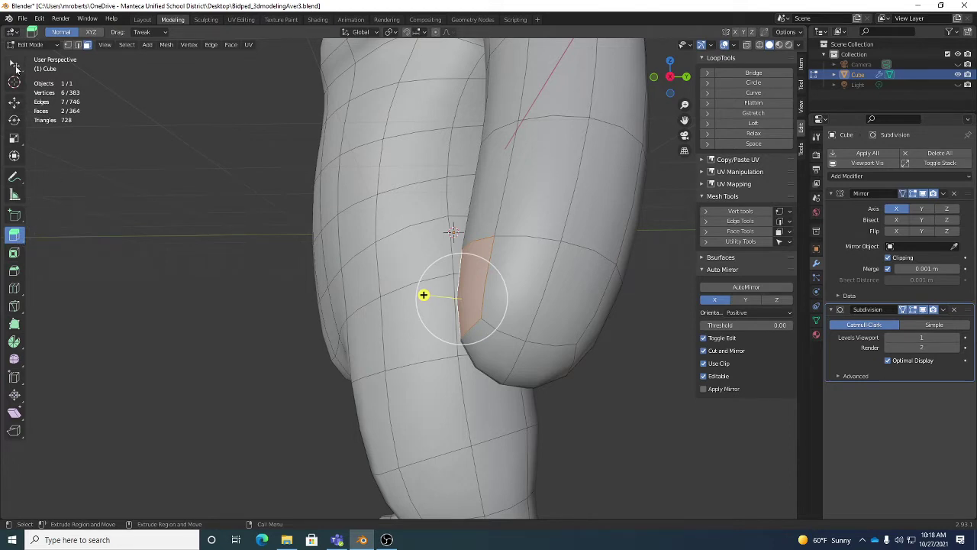
pyautogui.moveTo(487, 306); pyautogui.dragTo(461, 307, button='middle')
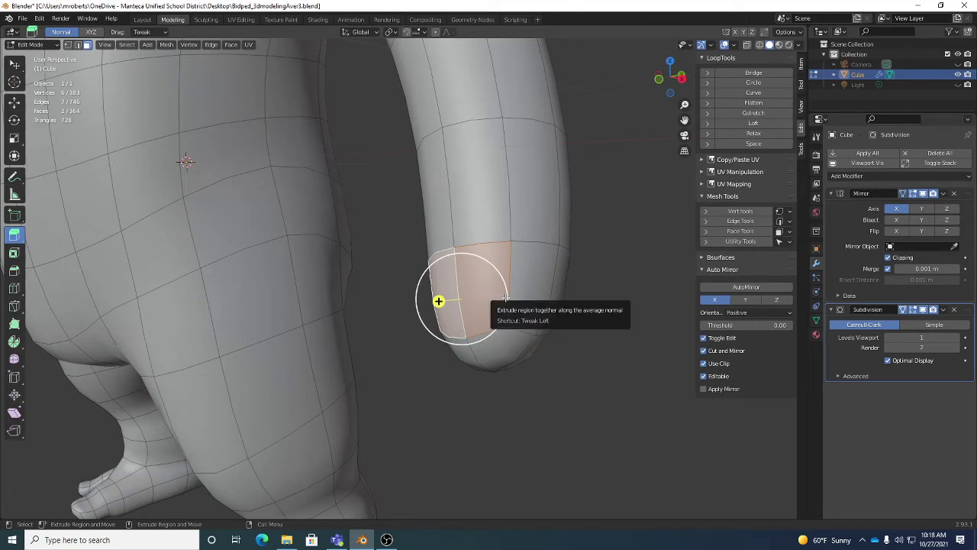
pyautogui.moveTo(505, 296); pyautogui.dragTo(547, 319, button='middle')
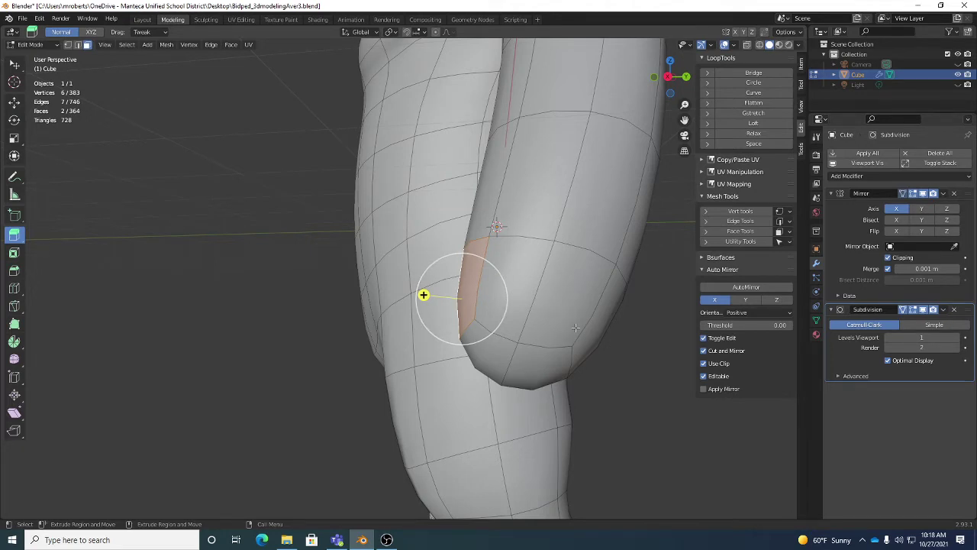
pyautogui.press('e')
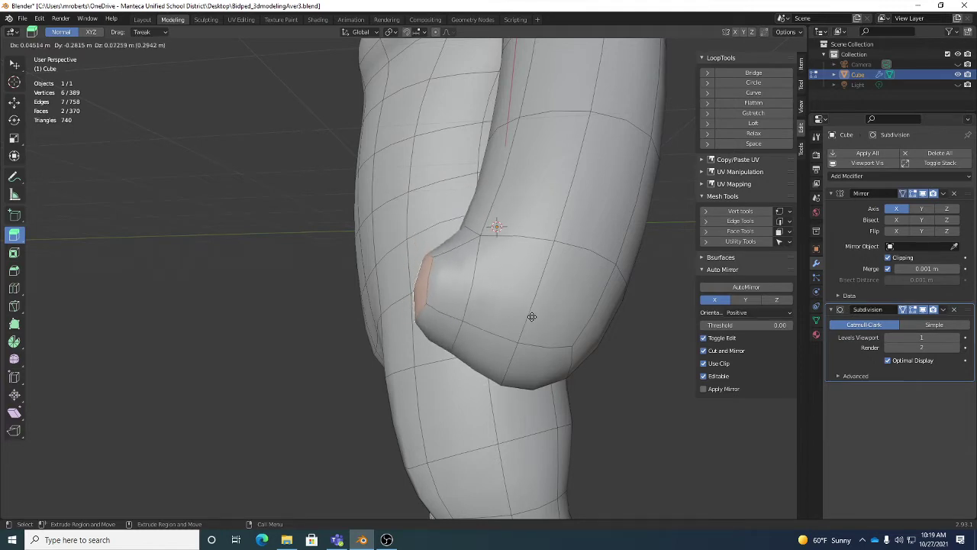
pyautogui.click(532, 317)
# Extrude the two matching faces on the back of the arm's end outward by about 0.2 m.
pyautogui.moveTo(532, 316); pyautogui.dragTo(425, 342, button='middle')
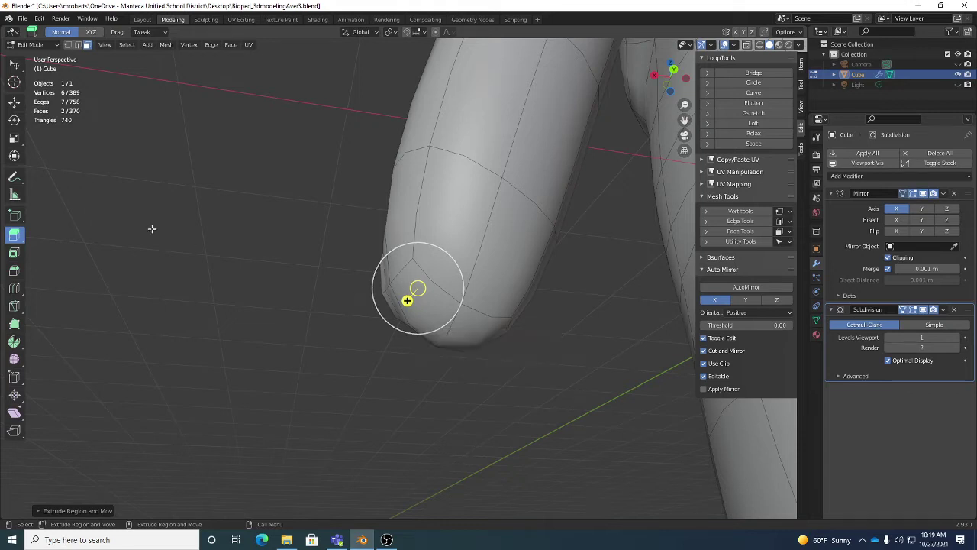
pyautogui.click(475, 204)
pyautogui.moveTo(477, 213); pyautogui.dragTo(526, 241)
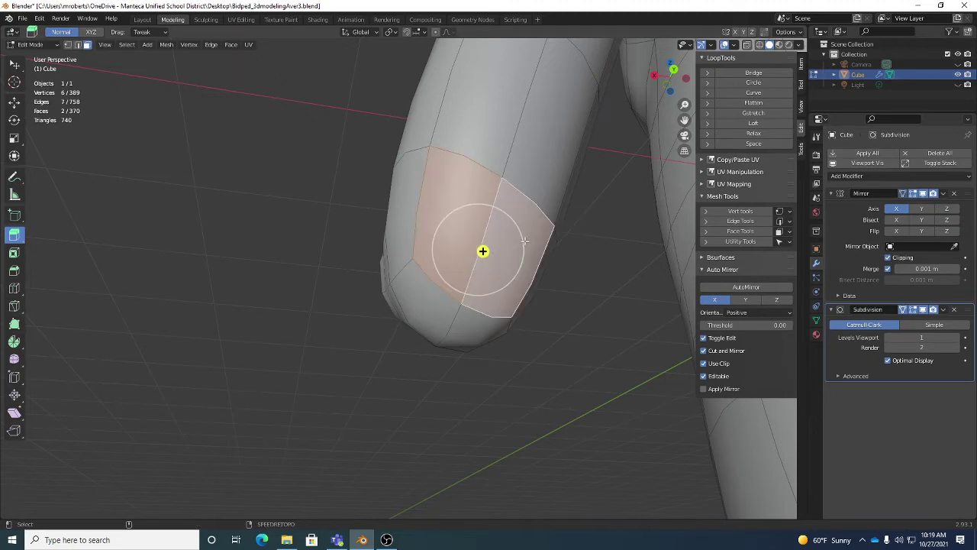
pyautogui.moveTo(541, 280); pyautogui.dragTo(470, 238, button='middle')
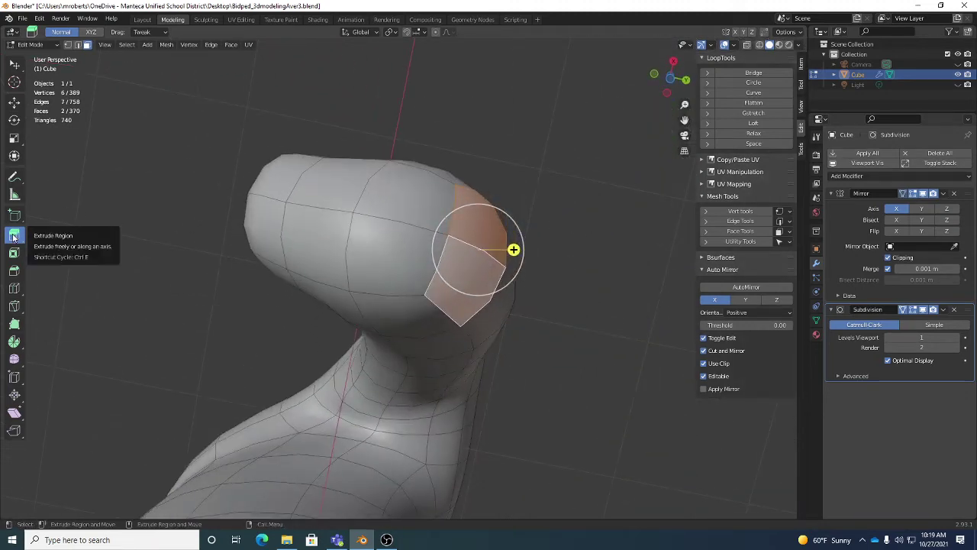
pyautogui.moveTo(429, 241); pyautogui.dragTo(628, 294, button='middle')
pyautogui.moveTo(523, 224); pyautogui.dragTo(417, 241, button='middle')
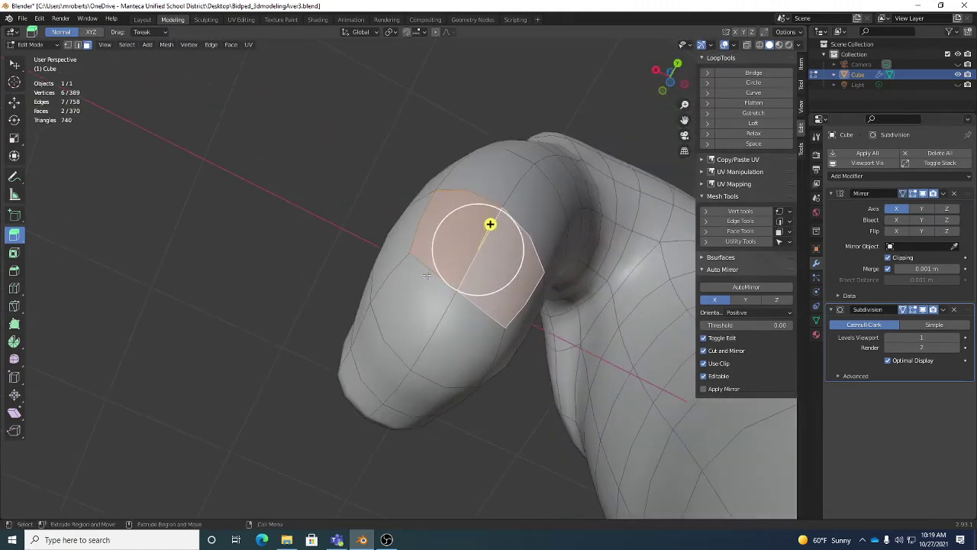
pyautogui.moveTo(506, 316); pyautogui.dragTo(573, 326, button='middle')
pyautogui.press('e')
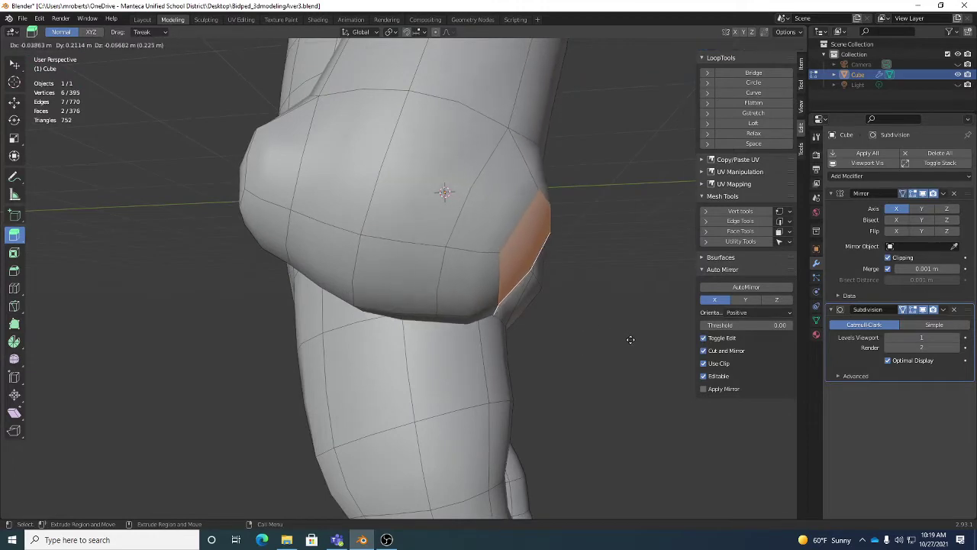
pyautogui.click(633, 343)
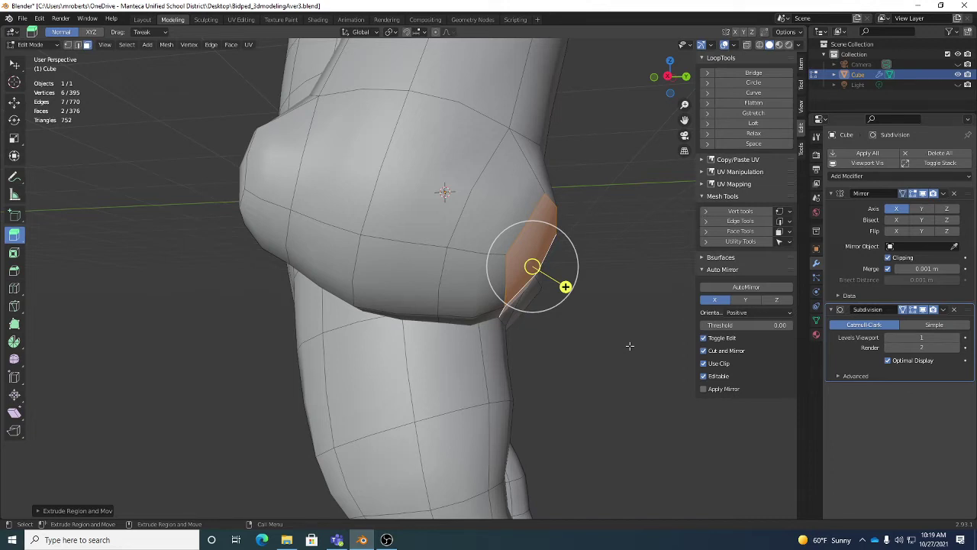
# Reshape the arm's end with the Tweak tool by nudging individual faces on its sides and underside.
pyautogui.press('w')
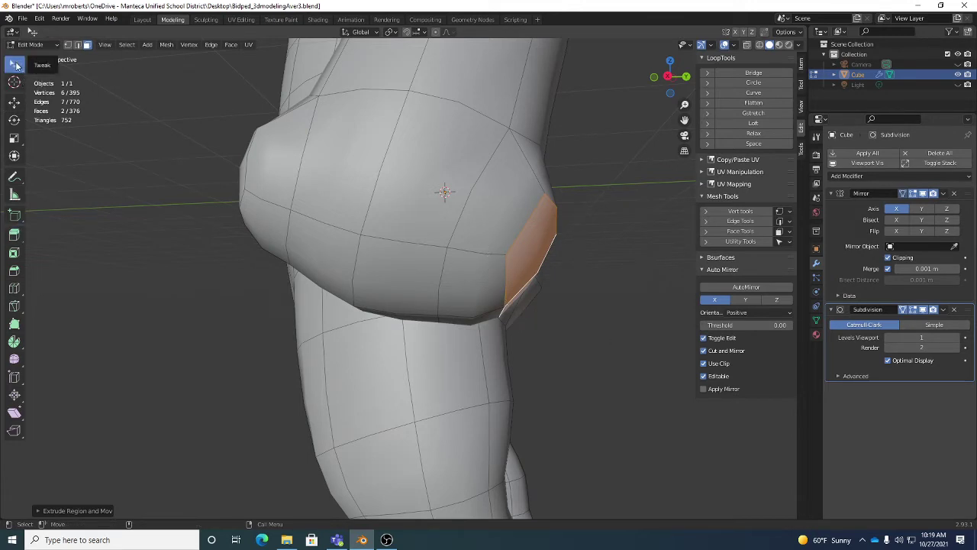
pyautogui.moveTo(599, 284); pyautogui.dragTo(435, 283, button='middle')
pyautogui.click(562, 266)
pyautogui.keyDown('shift'); pyautogui.moveTo(585, 309); pyautogui.dragTo(432, 304, button='middle'); pyautogui.keyUp('shift')
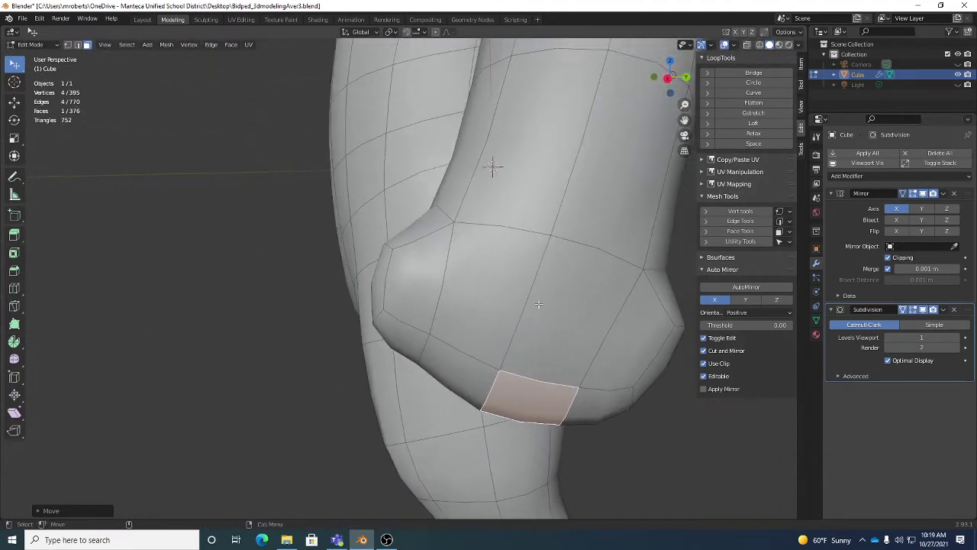
pyautogui.moveTo(467, 298); pyautogui.dragTo(467, 299)
pyautogui.click(408, 337)
pyautogui.moveTo(408, 336); pyautogui.dragTo(406, 343)
pyautogui.moveTo(408, 343); pyautogui.dragTo(528, 337, button='middle')
pyautogui.moveTo(333, 302); pyautogui.dragTo(327, 306)
pyautogui.moveTo(296, 322); pyautogui.dragTo(323, 271, button='middle')
pyautogui.moveTo(251, 388); pyautogui.dragTo(254, 384)
pyautogui.moveTo(333, 409); pyautogui.dragTo(387, 350, button='middle')
# Work in vertex selection and nudge the vertices along the underside of the arm's end to even out their spacing.
pyautogui.press('1')
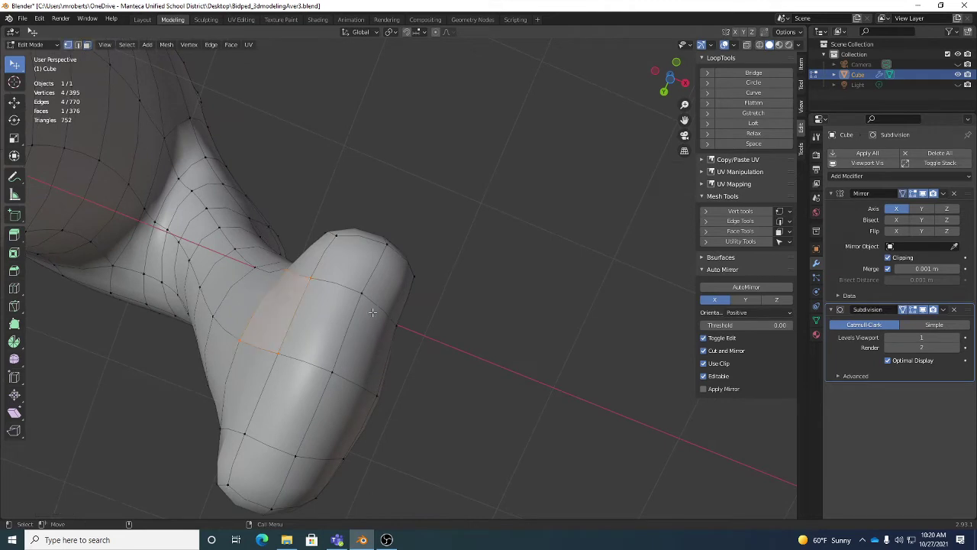
pyautogui.click(363, 295)
pyautogui.press('g')
pyautogui.click(339, 372)
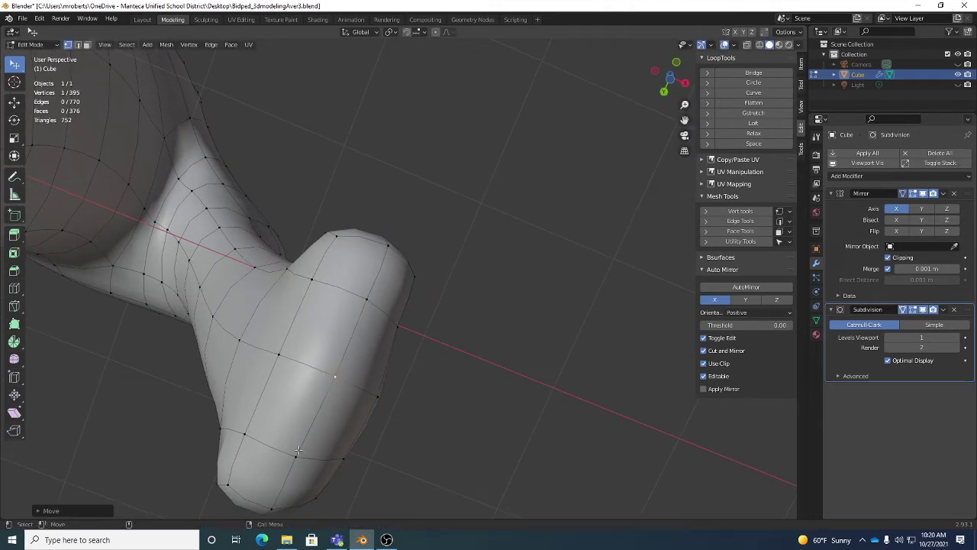
pyautogui.moveTo(339, 372); pyautogui.dragTo(372, 398, button='middle')
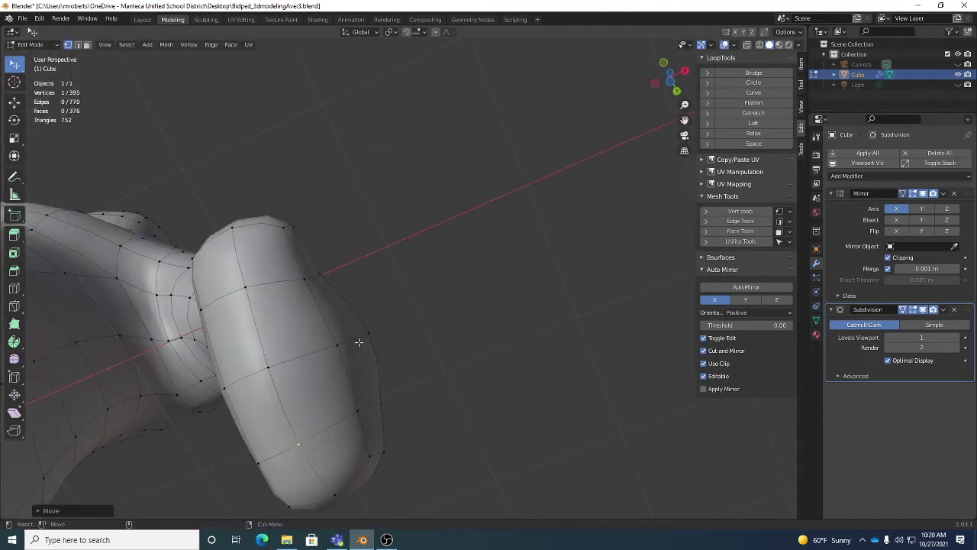
# Adjust the middle vertex on the outer side of the arm's end between the two extruded stubs.
pyautogui.press('2')
pyautogui.moveTo(358, 337); pyautogui.dragTo(317, 354)
pyautogui.press('1')
pyautogui.moveTo(317, 355); pyautogui.dragTo(290, 361, button='middle')
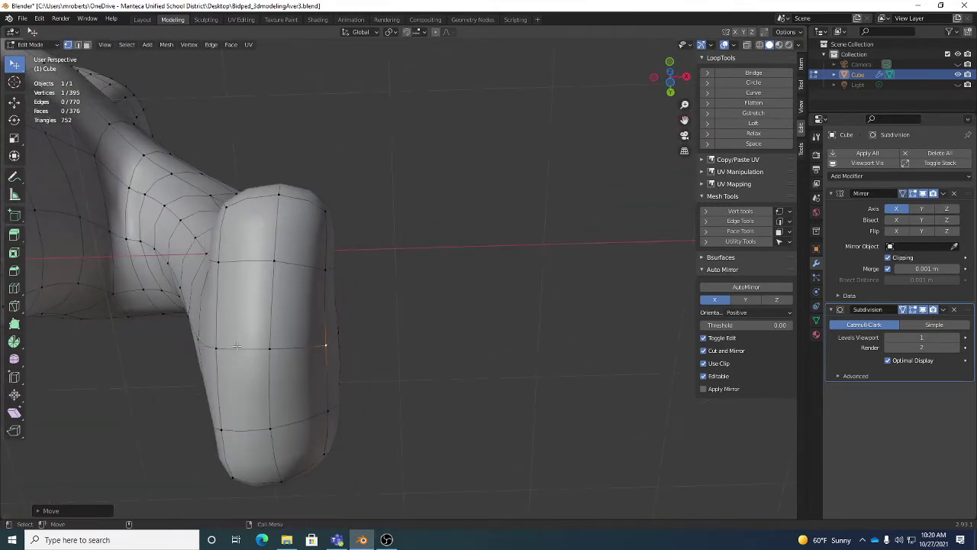
# Work in edge selection and nudge individual edges around the underside, outer side and front of the arm's end to even out its shape.
pyautogui.press('2')
pyautogui.moveTo(236, 348); pyautogui.dragTo(217, 345)
pyautogui.moveTo(186, 337); pyautogui.dragTo(231, 354, button='middle')
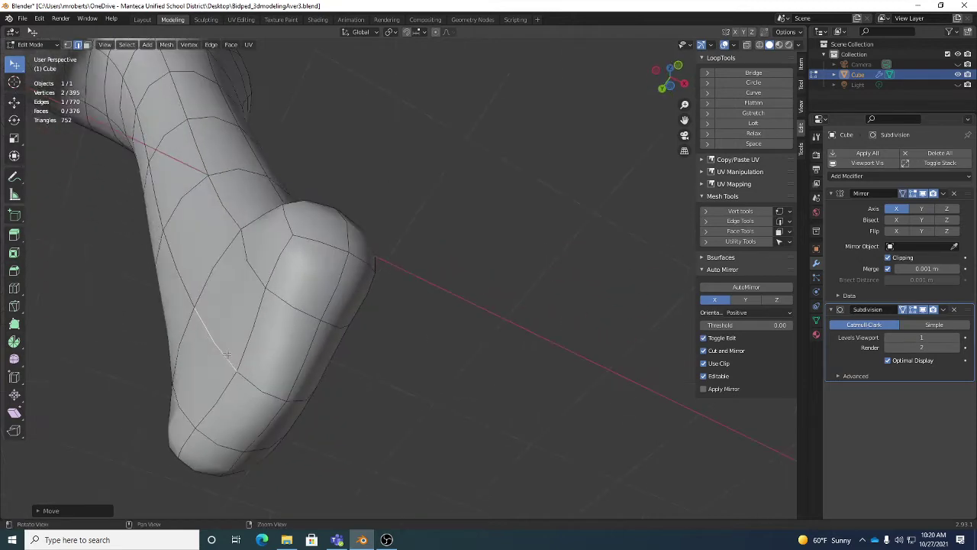
pyautogui.moveTo(229, 354); pyautogui.dragTo(232, 351)
pyautogui.moveTo(234, 353); pyautogui.dragTo(365, 384, button='middle')
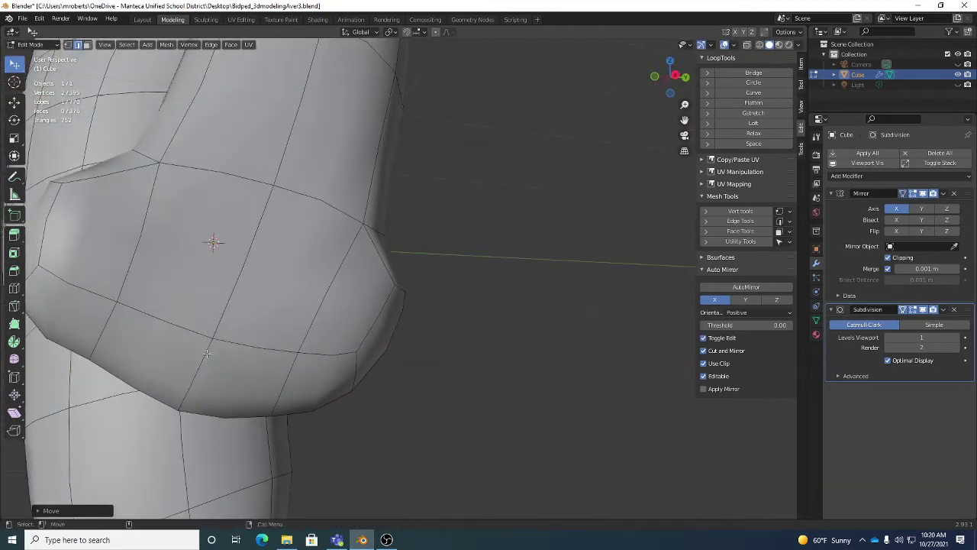
pyautogui.moveTo(203, 360); pyautogui.dragTo(196, 366)
pyautogui.moveTo(114, 315); pyautogui.dragTo(104, 335)
pyautogui.moveTo(107, 334); pyautogui.dragTo(245, 335, button='middle')
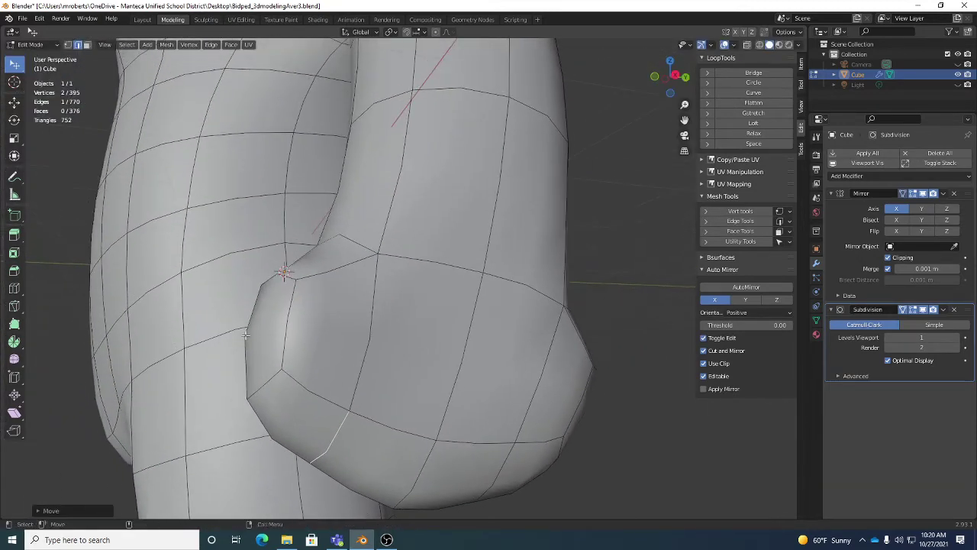
pyautogui.moveTo(278, 338); pyautogui.dragTo(296, 337)
pyautogui.click(296, 336)
pyautogui.moveTo(295, 336); pyautogui.dragTo(128, 159, button='middle')
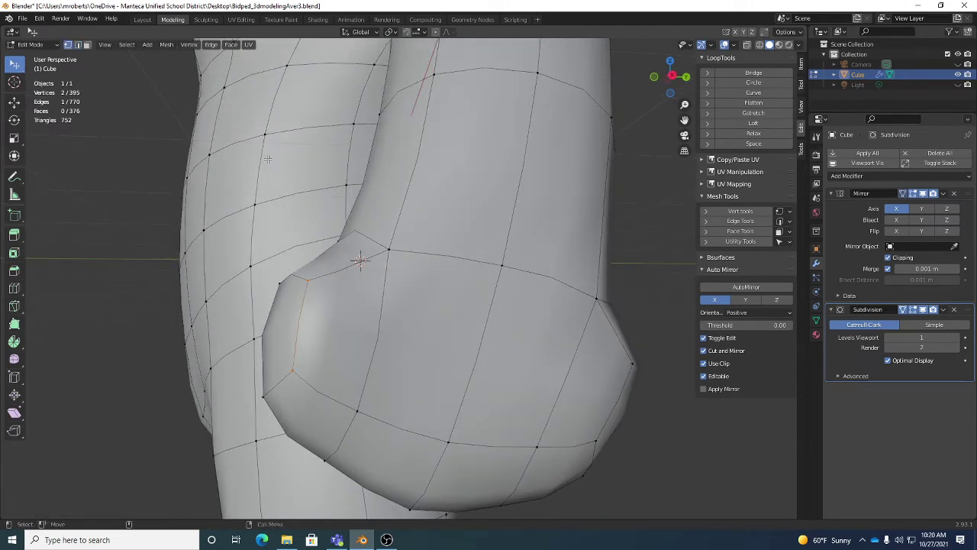
# Nudge the vertices across the lower end of the hand with the Tweak tool to straighten its rows.
pyautogui.press('2')
pyautogui.press('3')
pyautogui.moveTo(390, 238); pyautogui.dragTo(483, 210, button='middle')
pyautogui.moveTo(507, 218); pyautogui.dragTo(511, 212)
pyautogui.moveTo(454, 199); pyautogui.dragTo(460, 190)
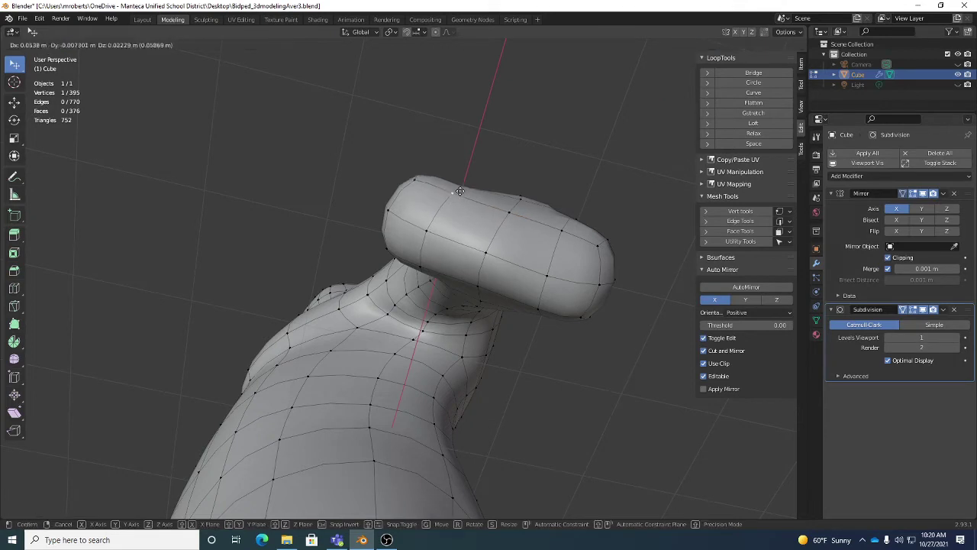
pyautogui.click(460, 191)
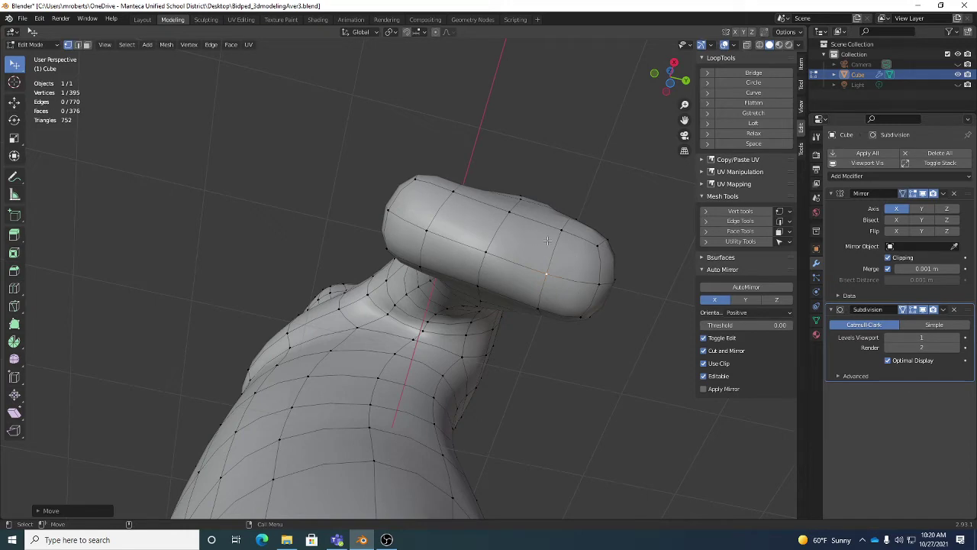
pyautogui.moveTo(509, 230); pyautogui.dragTo(411, 203, button='middle')
pyautogui.moveTo(533, 239); pyautogui.dragTo(490, 227, button='middle')
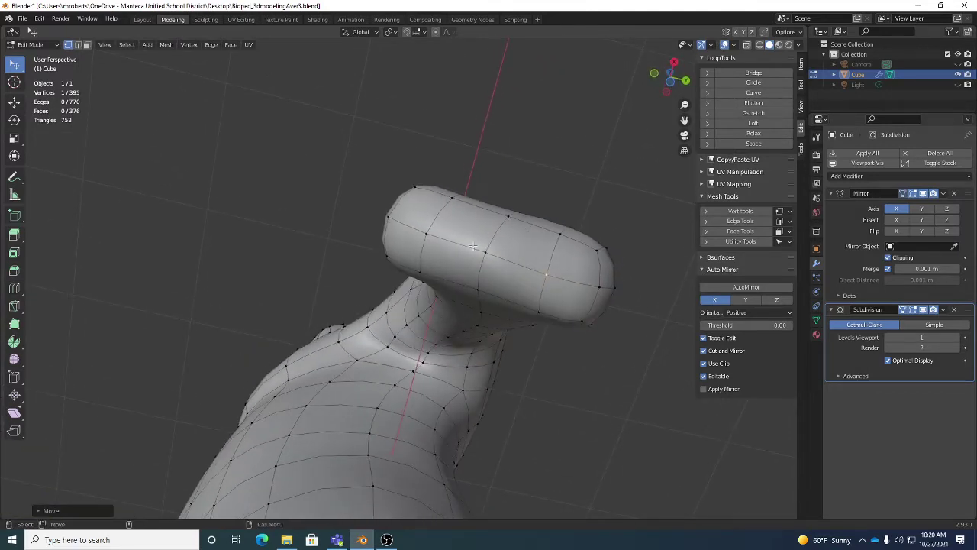
# Circle-select the eight faces across the hand's lower end, keeping only the outer row of four.
pyautogui.press('3')
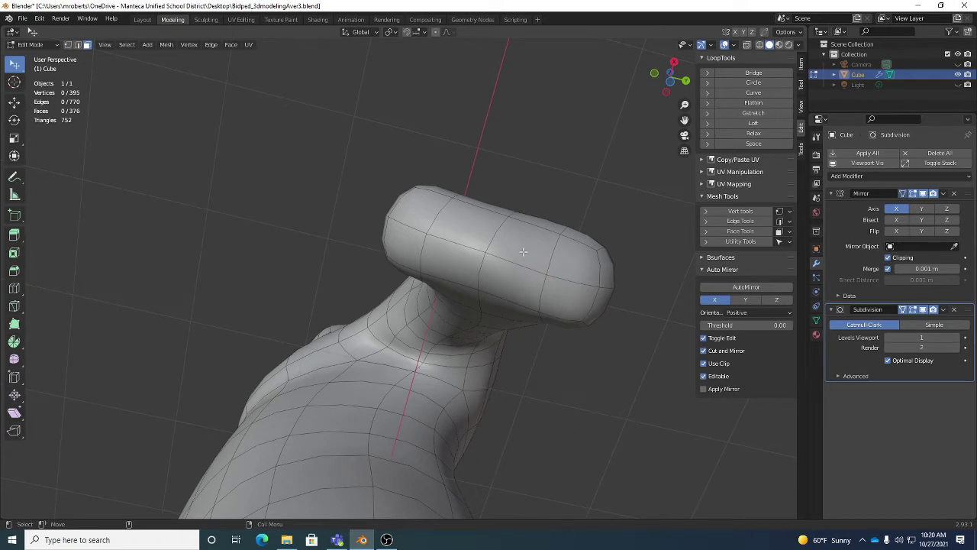
pyautogui.press('w')
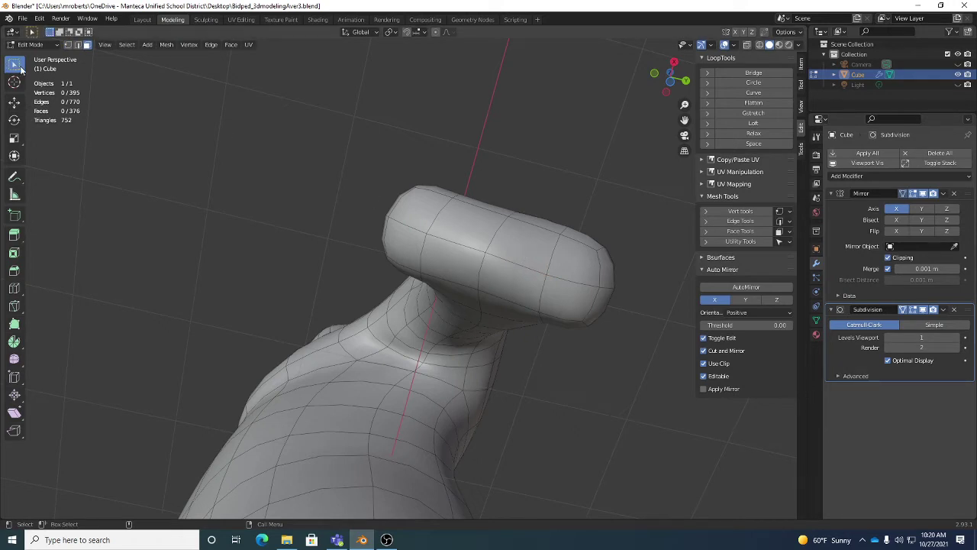
pyautogui.press('w')
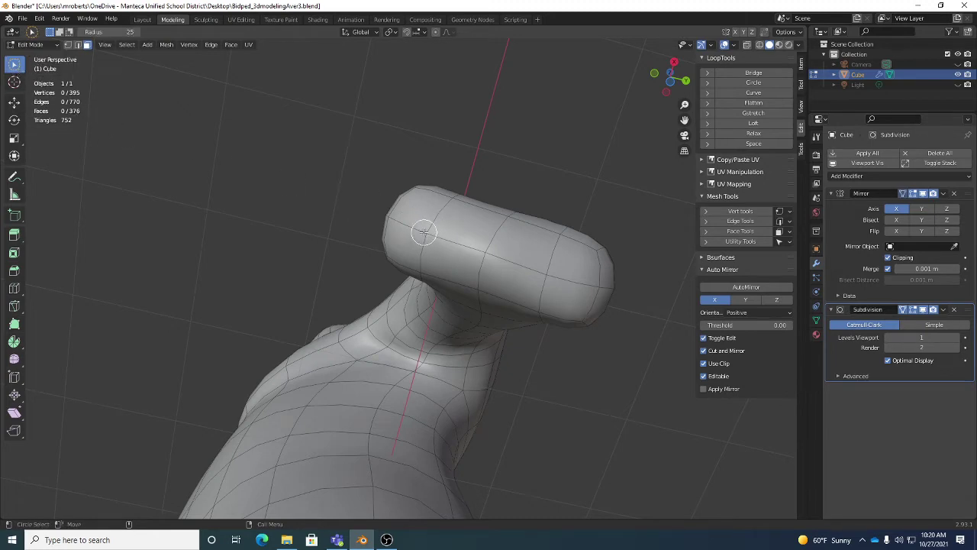
pyautogui.moveTo(423, 232); pyautogui.dragTo(554, 267)
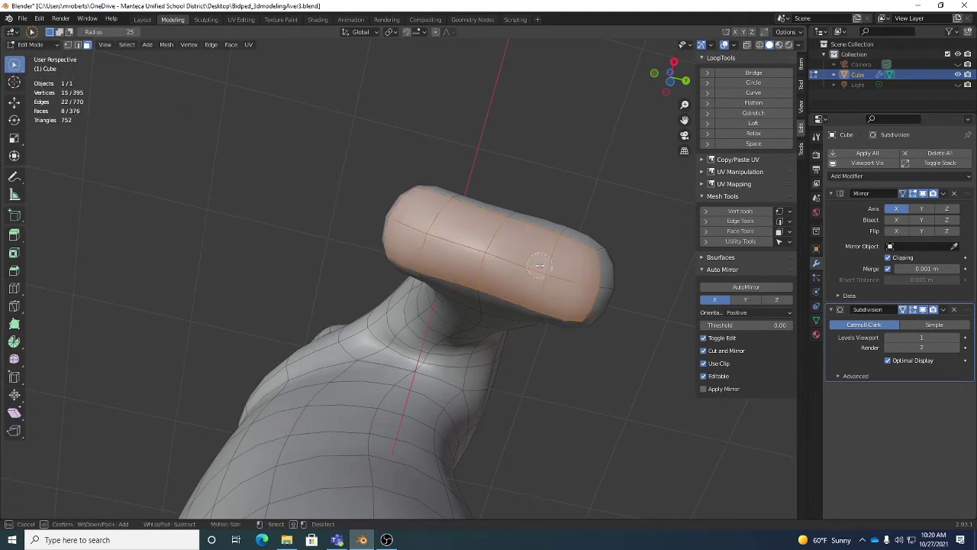
pyautogui.moveTo(429, 226); pyautogui.dragTo(497, 267, button='middle')
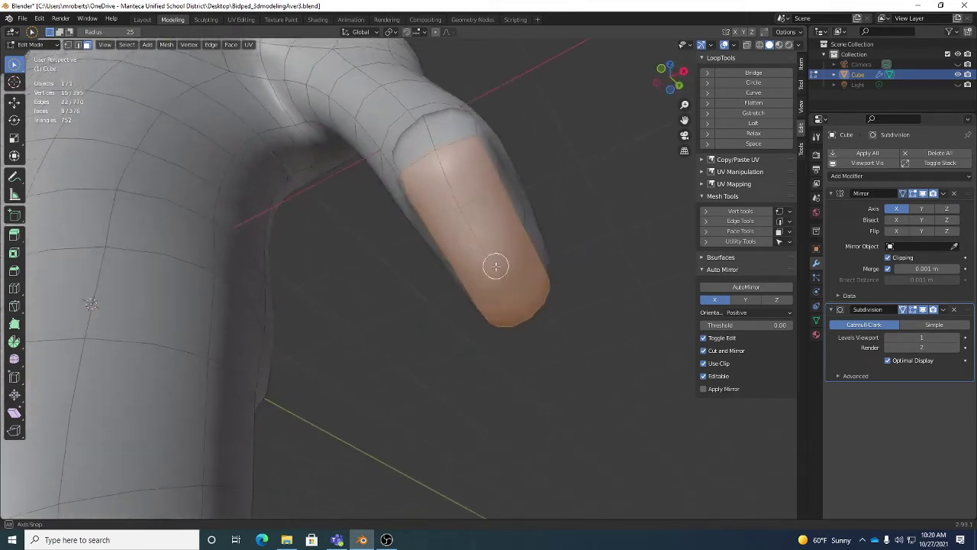
pyautogui.moveTo(447, 127); pyautogui.dragTo(465, 175, button='middle')
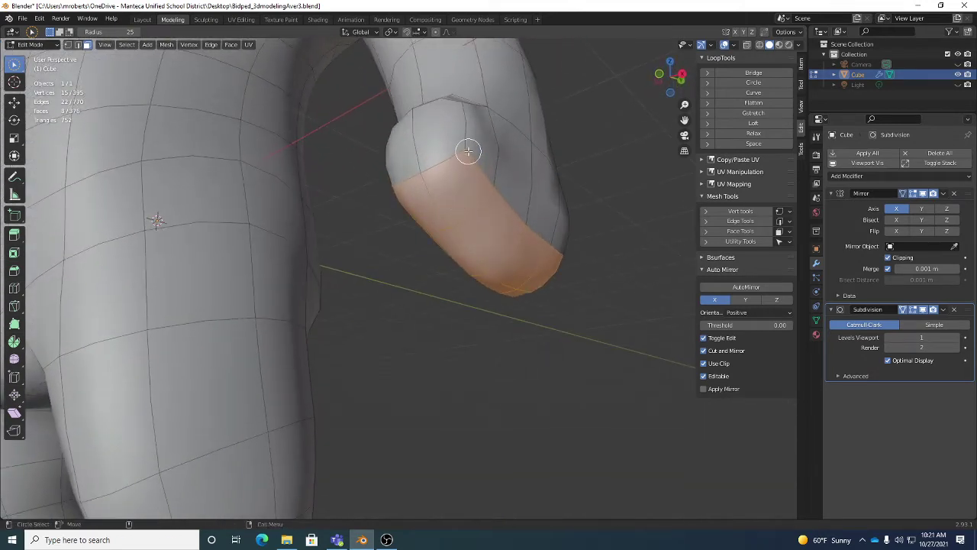
pyautogui.moveTo(386, 181); pyautogui.dragTo(604, 222, button='middle')
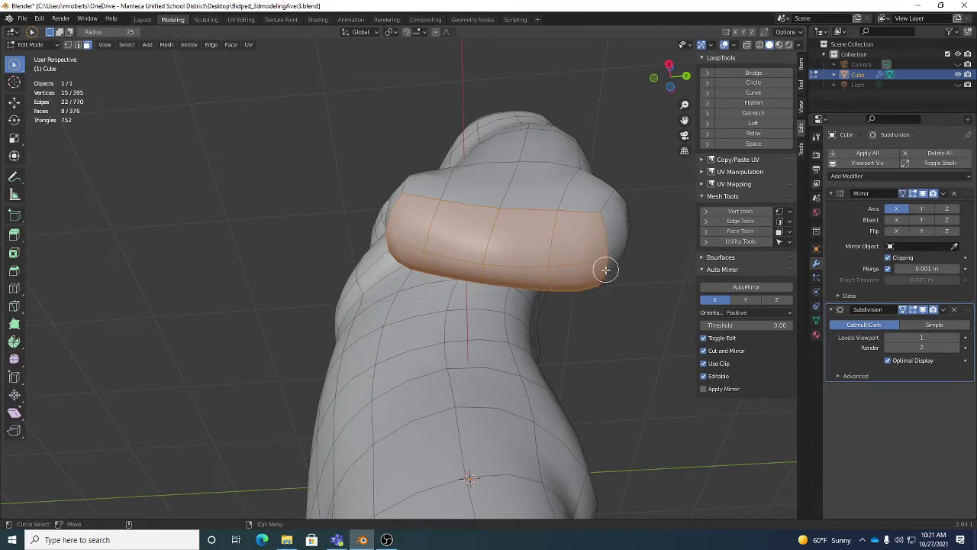
pyautogui.moveTo(606, 270); pyautogui.dragTo(572, 227, button='middle')
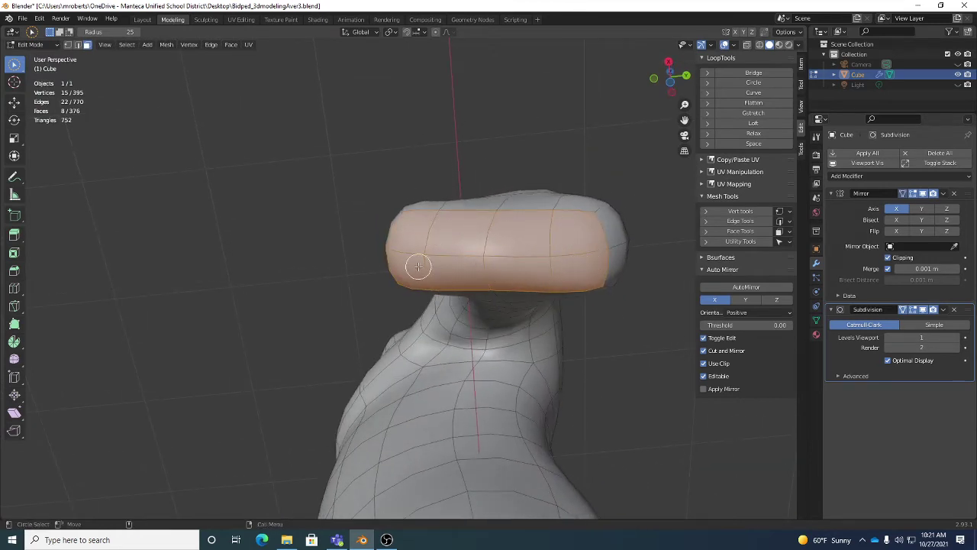
pyautogui.keyDown('ctrl'); pyautogui.moveTo(409, 233); pyautogui.dragTo(568, 236); pyautogui.keyUp('ctrl')
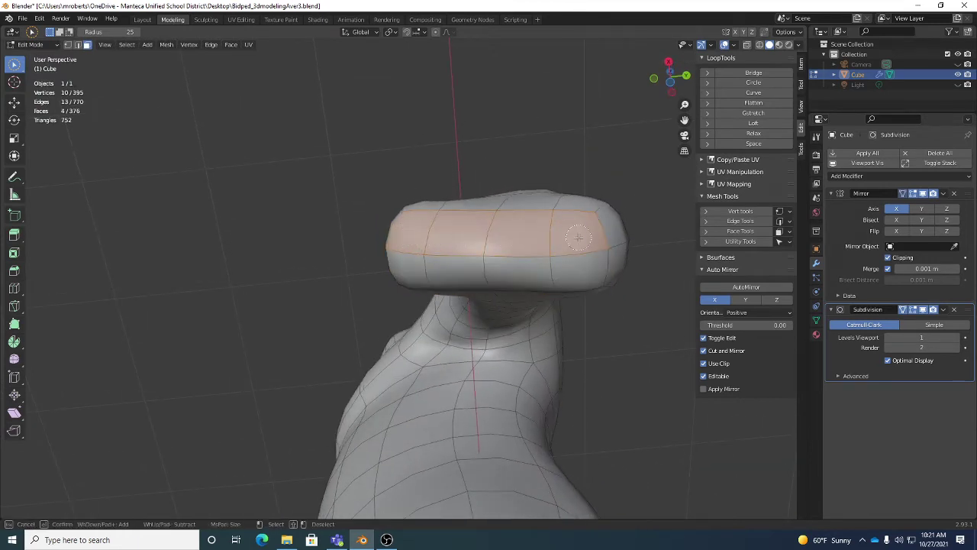
pyautogui.moveTo(562, 255); pyautogui.dragTo(560, 232, button='middle')
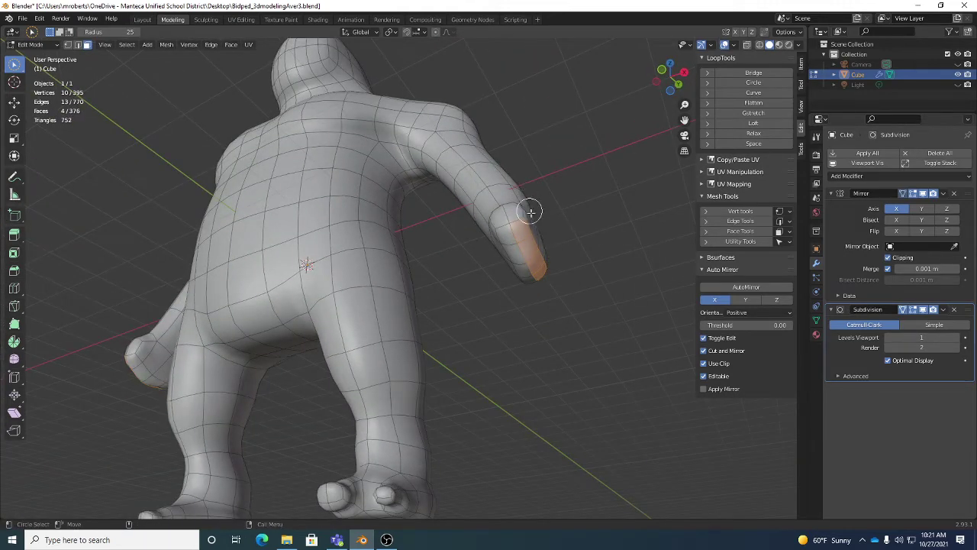
pyautogui.moveTo(567, 248); pyautogui.dragTo(530, 259, button='middle')
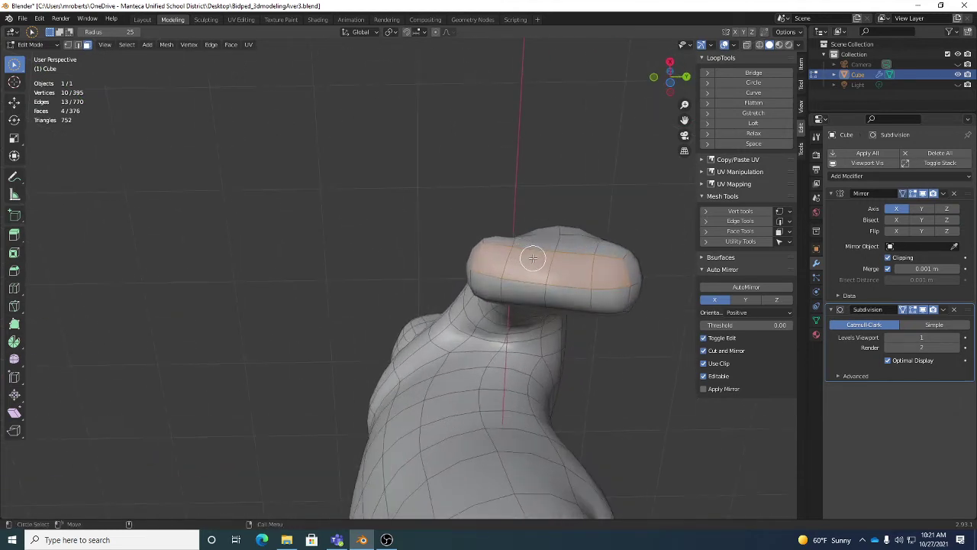
pyautogui.press('Escape')
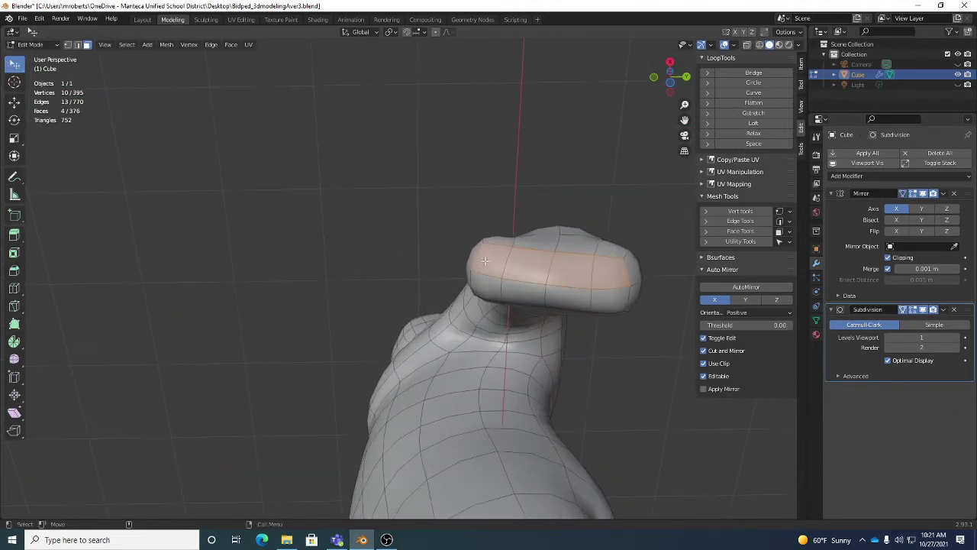
# Extrude the frontmost face of the hand's lower end downward to form the front finger.
pyautogui.click(485, 260)
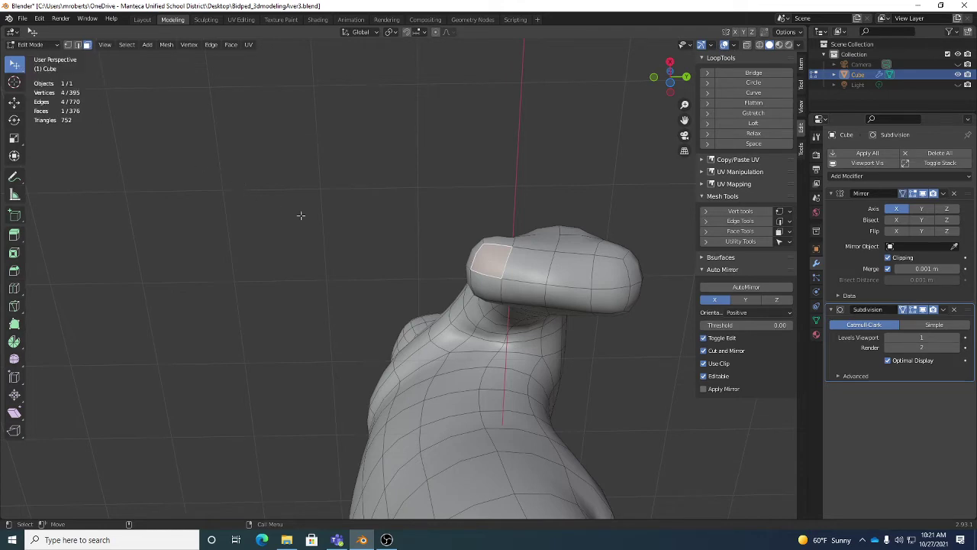
pyautogui.moveTo(429, 244); pyautogui.dragTo(471, 334, button='middle')
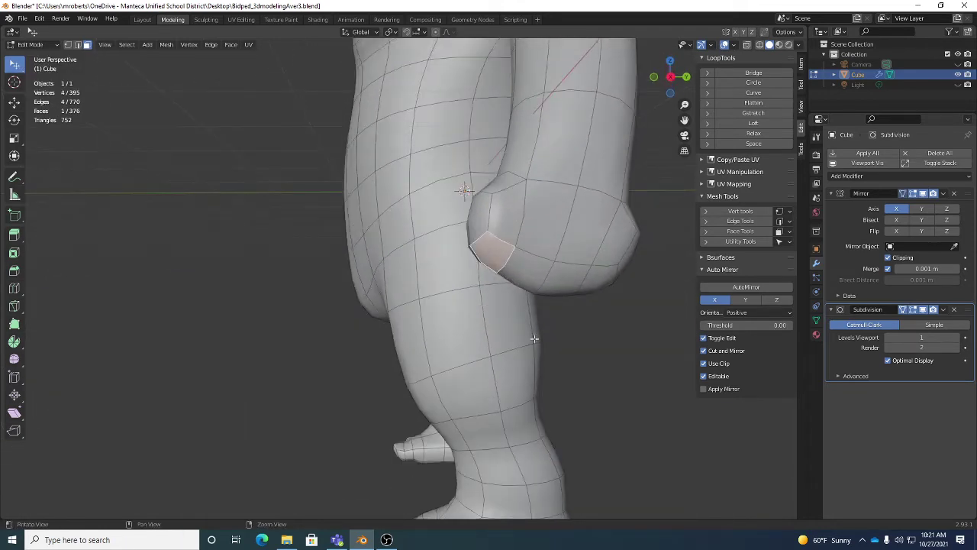
pyautogui.moveTo(534, 338); pyautogui.dragTo(523, 331, button='middle')
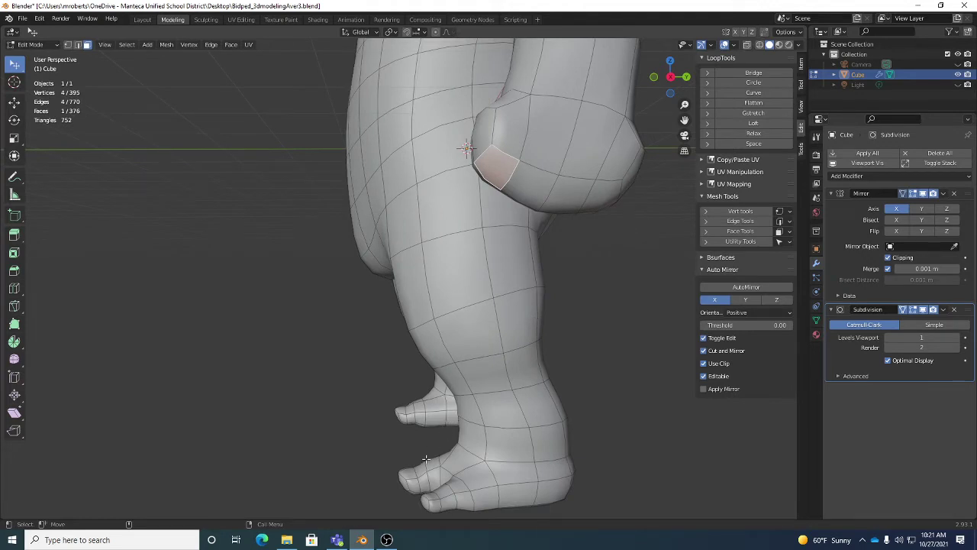
pyautogui.moveTo(568, 335); pyautogui.dragTo(552, 300, button='middle')
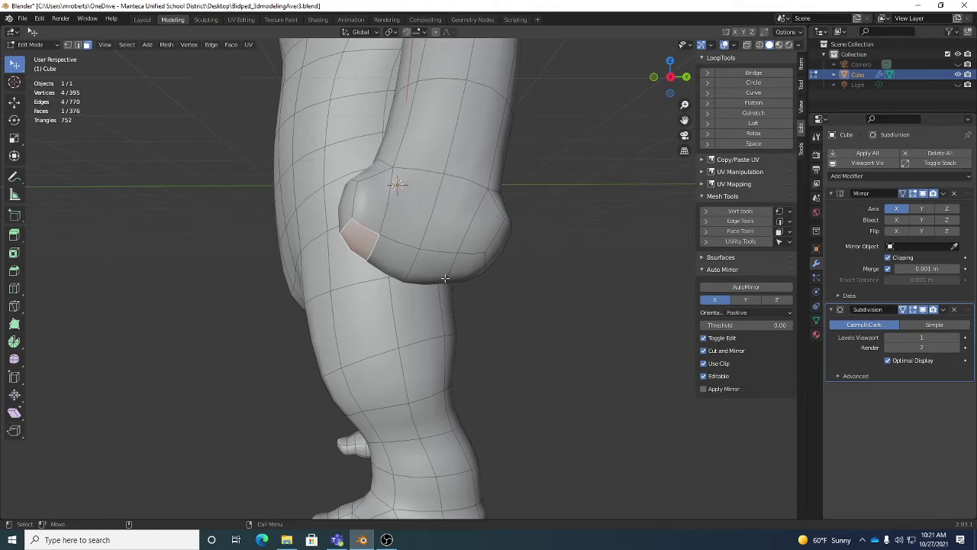
pyautogui.hotkey('ctrl', 'e')
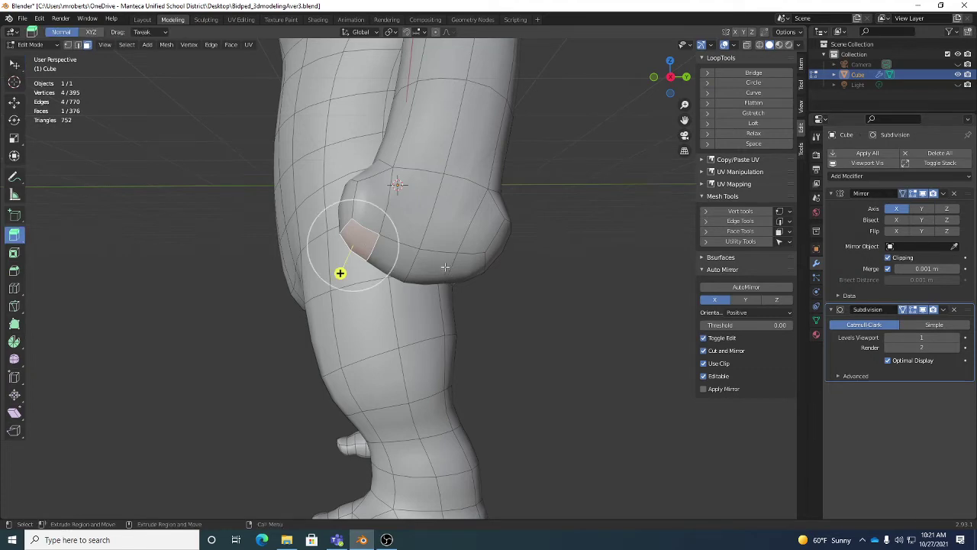
pyautogui.keyDown('alt'); pyautogui.moveTo(429, 273); pyautogui.dragTo(500, 278); pyautogui.keyUp('alt')
pyautogui.press('e')
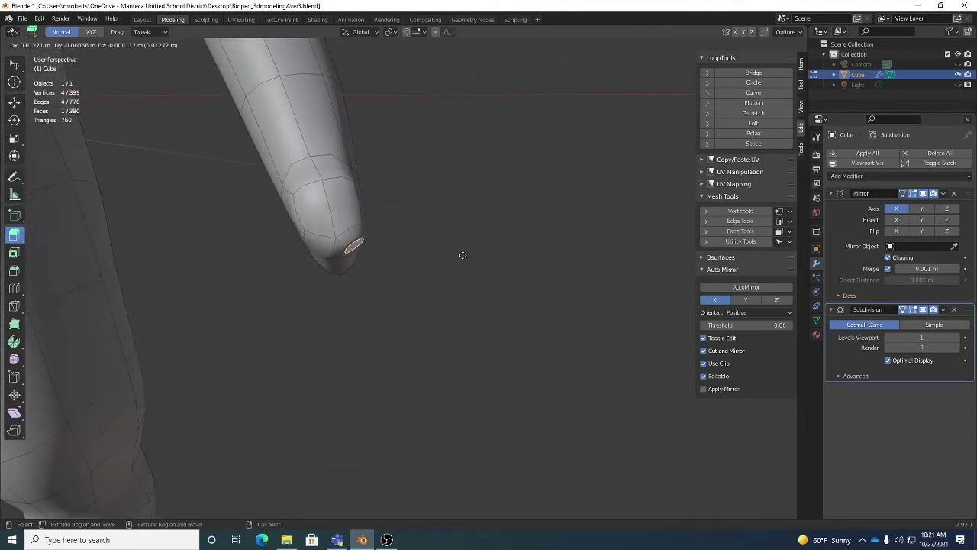
pyautogui.click(482, 355)
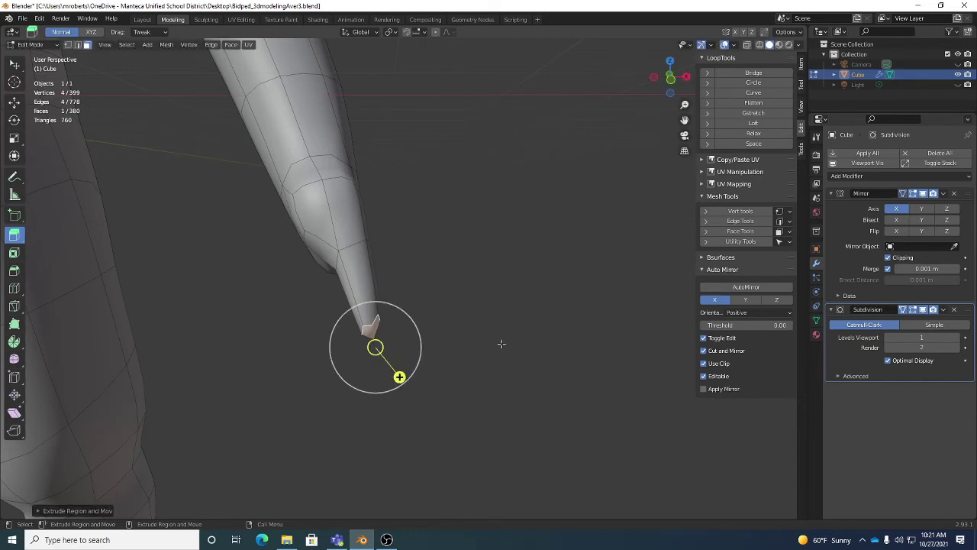
# Extrude the rearmost face of the hand's lower end downward to form a second finger, redoing the first short extrusion.
pyautogui.moveTo(501, 341); pyautogui.dragTo(516, 269, button='middle')
pyautogui.moveTo(509, 265); pyautogui.dragTo(516, 273)
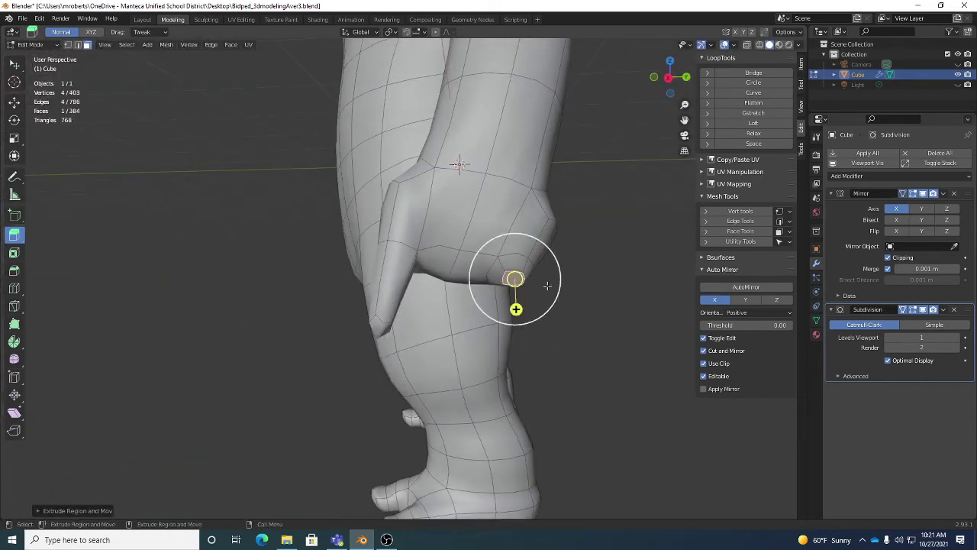
pyautogui.moveTo(672, 328); pyautogui.dragTo(590, 307, button='middle')
pyautogui.hotkey('ctrl', 'z')
pyautogui.press('e')
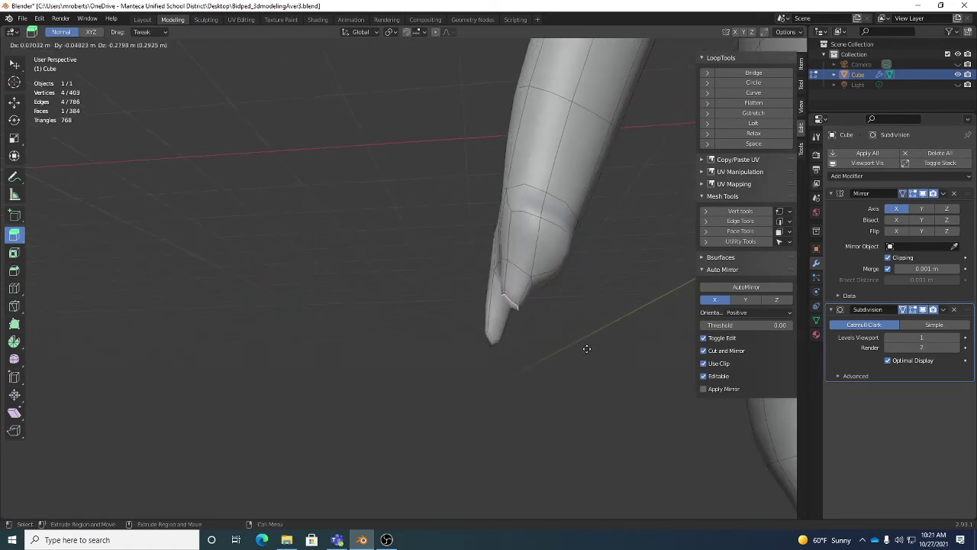
pyautogui.click(573, 392)
pyautogui.moveTo(573, 393); pyautogui.dragTo(433, 436, button='middle')
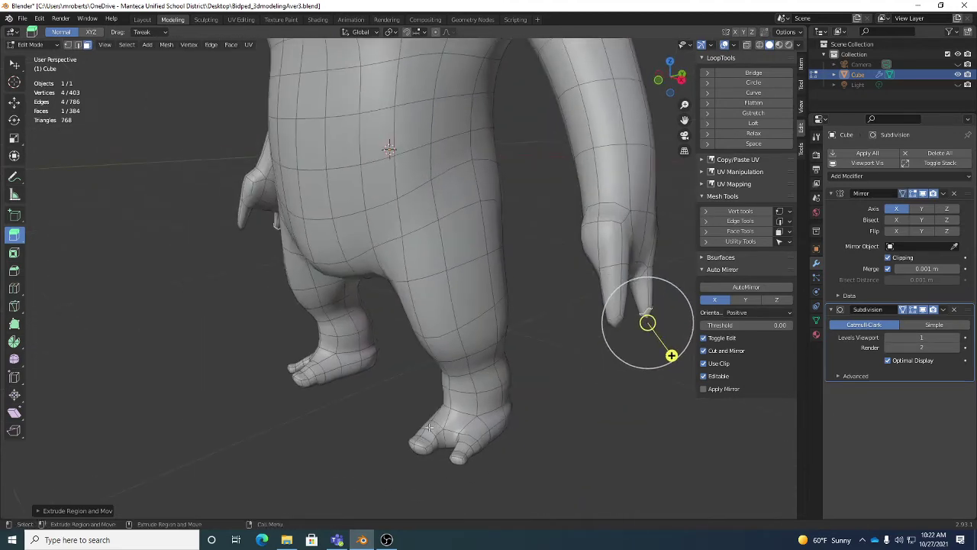
# Reposition the rear finger's tip face with the Tweak tool and rotate it to square up with the finger.
pyautogui.moveTo(511, 366); pyautogui.dragTo(548, 290, button='middle')
pyautogui.press('w')
pyautogui.keyDown('alt'); pyautogui.moveTo(535, 327); pyautogui.dragTo(528, 334); pyautogui.keyUp('alt')
pyautogui.moveTo(530, 336); pyautogui.dragTo(546, 339, button='middle')
pyautogui.keyDown('alt'); pyautogui.moveTo(448, 338); pyautogui.dragTo(555, 346); pyautogui.keyUp('alt')
pyautogui.hotkey('shift', 'space')
pyautogui.press('r')
pyautogui.moveTo(550, 345); pyautogui.dragTo(440, 391, button='middle')
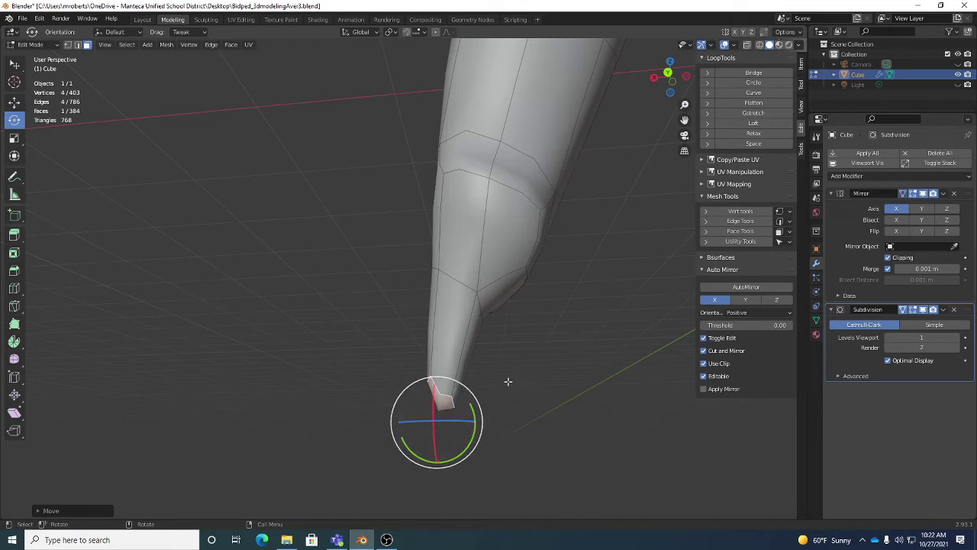
pyautogui.press('r')
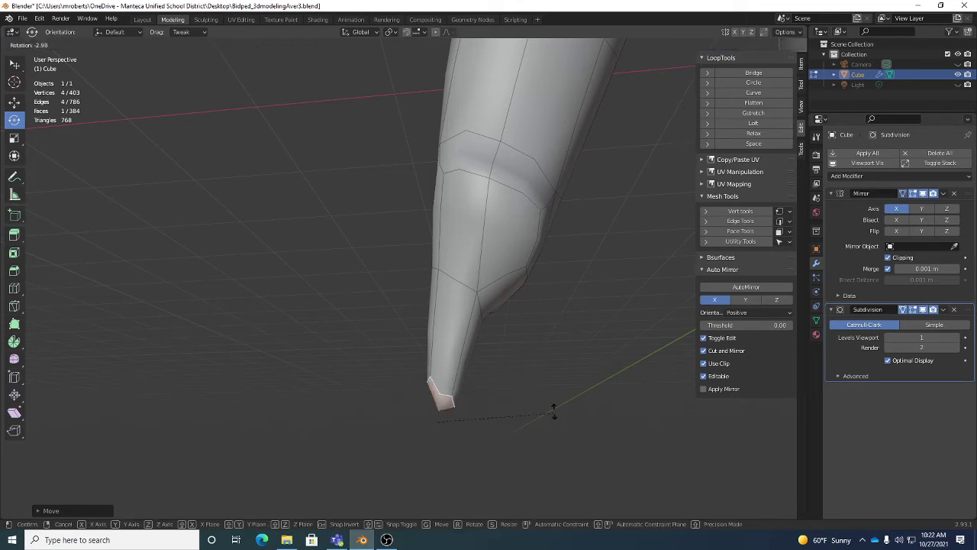
pyautogui.click(476, 338)
# Select the front finger's tip face and rotate it from several angles to align it with the finger.
pyautogui.moveTo(476, 338); pyautogui.dragTo(583, 357, button='middle')
pyautogui.click(243, 367)
pyautogui.moveTo(254, 368); pyautogui.dragTo(392, 253, button='middle')
pyautogui.press('r')
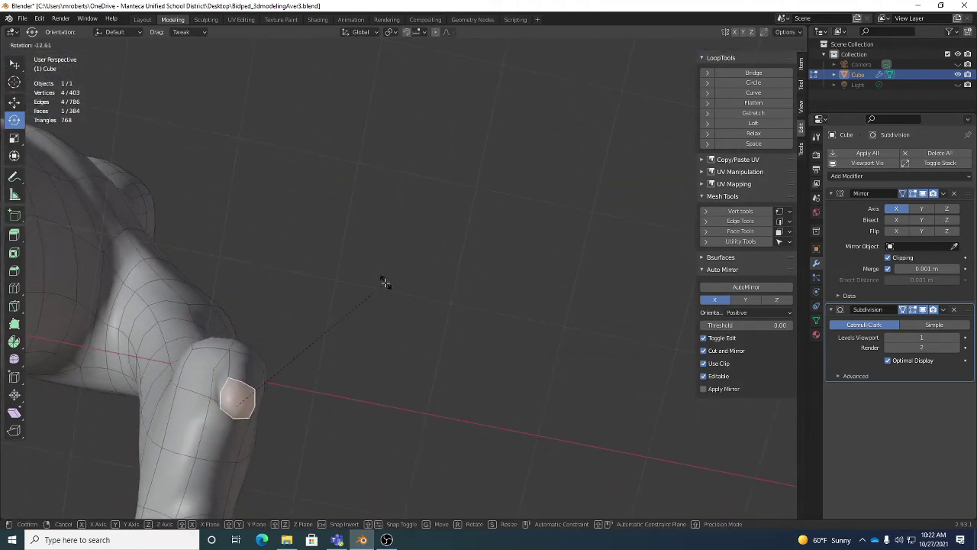
pyautogui.click(385, 283)
pyautogui.moveTo(355, 354); pyautogui.dragTo(330, 372, button='middle')
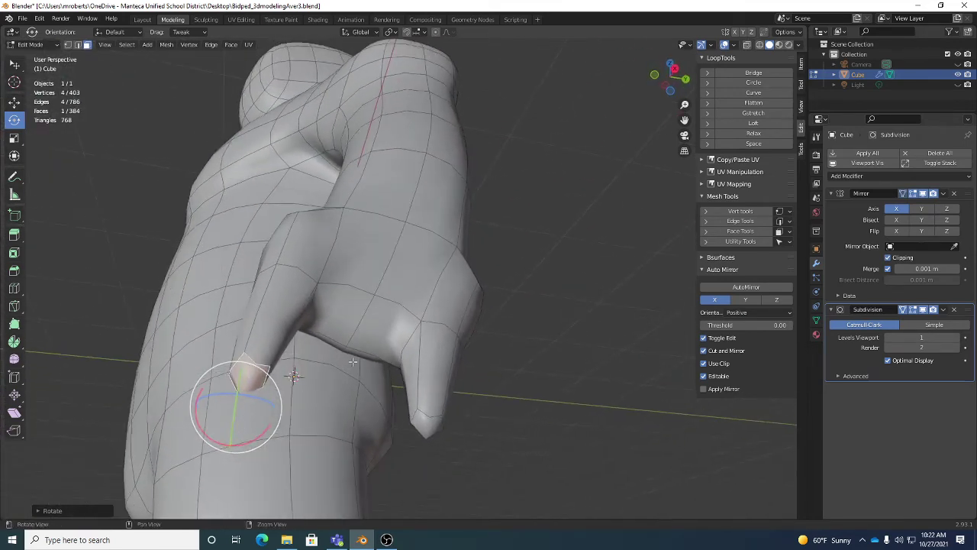
pyautogui.keyDown('shift'); pyautogui.moveTo(404, 362); pyautogui.dragTo(458, 322, button='middle'); pyautogui.keyUp('shift')
pyautogui.scroll(5, 444, 359)
pyautogui.press('r')
pyautogui.click(473, 397)
# Nudge the tips of the front and rear fingers with the Tweak tool to adjust their length and direction.
pyautogui.press('w')
pyautogui.moveTo(410, 307); pyautogui.dragTo(406, 318)
pyautogui.moveTo(406, 317); pyautogui.dragTo(389, 332, button='middle')
pyautogui.moveTo(405, 366); pyautogui.dragTo(432, 311, button='middle')
pyautogui.moveTo(555, 358); pyautogui.dragTo(586, 311, button='middle')
pyautogui.moveTo(594, 304); pyautogui.dragTo(591, 327)
pyautogui.moveTo(590, 327); pyautogui.dragTo(592, 378, button='middle')
# Nudge the side faces of both fingers to adjust their thickness and the gap between them.
pyautogui.moveTo(586, 280); pyautogui.dragTo(589, 280)
pyautogui.moveTo(589, 281); pyautogui.dragTo(587, 338, button='middle')
pyautogui.moveTo(409, 298); pyautogui.dragTo(441, 242, button='middle')
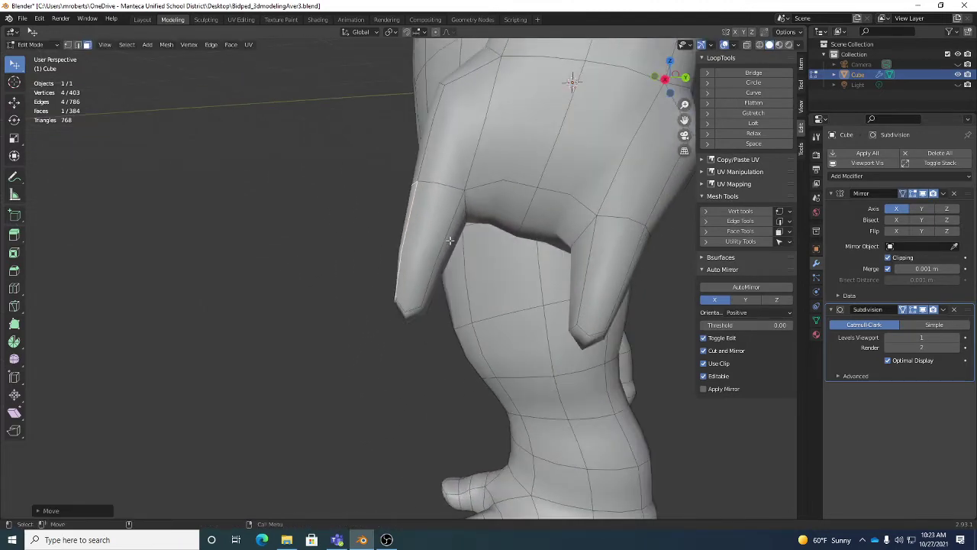
pyautogui.moveTo(449, 241); pyautogui.dragTo(459, 241)
pyautogui.moveTo(578, 263); pyautogui.dragTo(575, 261)
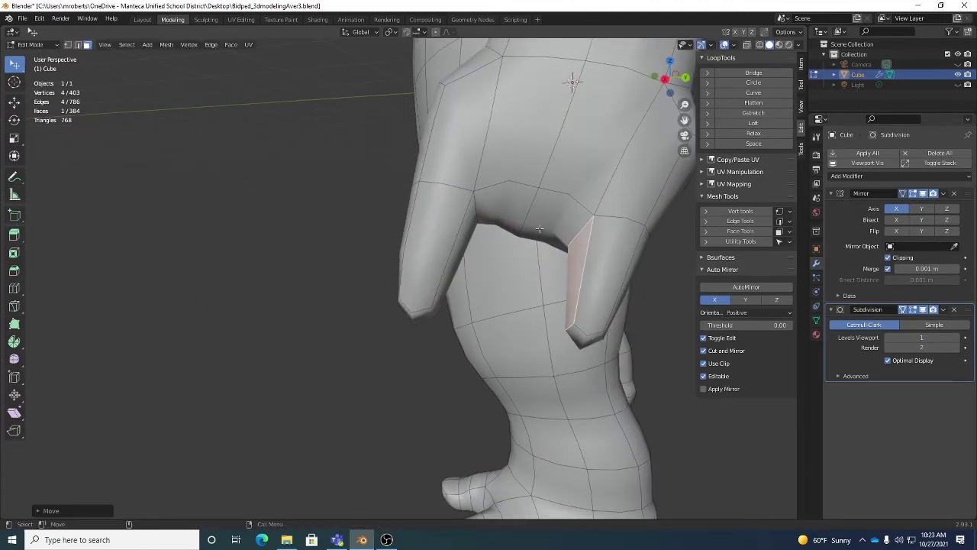
# Move the rear finger's inner side face and a finger side face reached from below to refine the shape, and clear the selection.
pyautogui.moveTo(590, 281); pyautogui.dragTo(578, 256, button='middle')
pyautogui.press('g')
pyautogui.click(574, 279)
pyautogui.click(530, 338)
pyautogui.moveTo(527, 323); pyautogui.dragTo(450, 229, button='middle')
pyautogui.click(445, 216)
pyautogui.press('g')
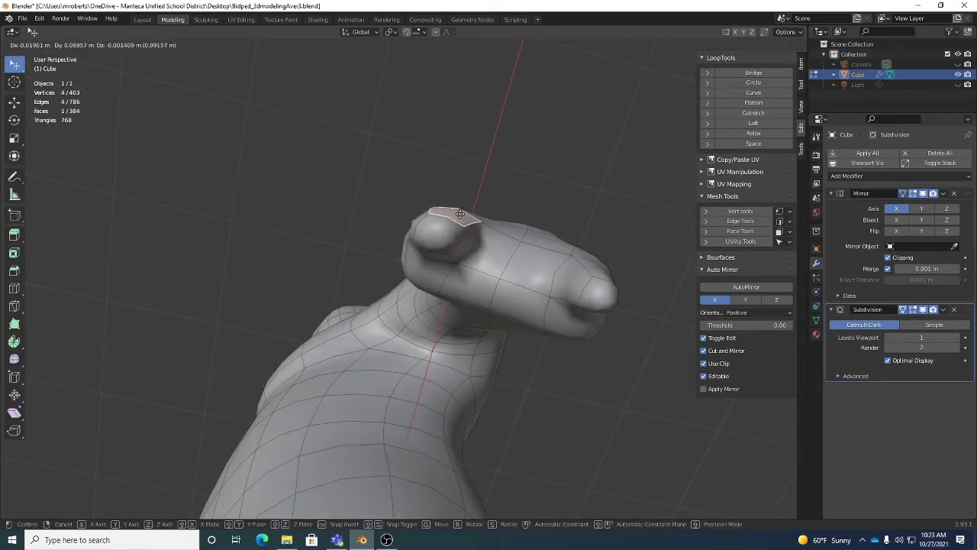
pyautogui.click(467, 223)
pyautogui.moveTo(467, 223); pyautogui.dragTo(541, 294, button='middle')
pyautogui.click(528, 333)
# Add a single loop cut around the hand between the wrist and the fingers, and clear the selection.
pyautogui.scroll(5, 541, 294)
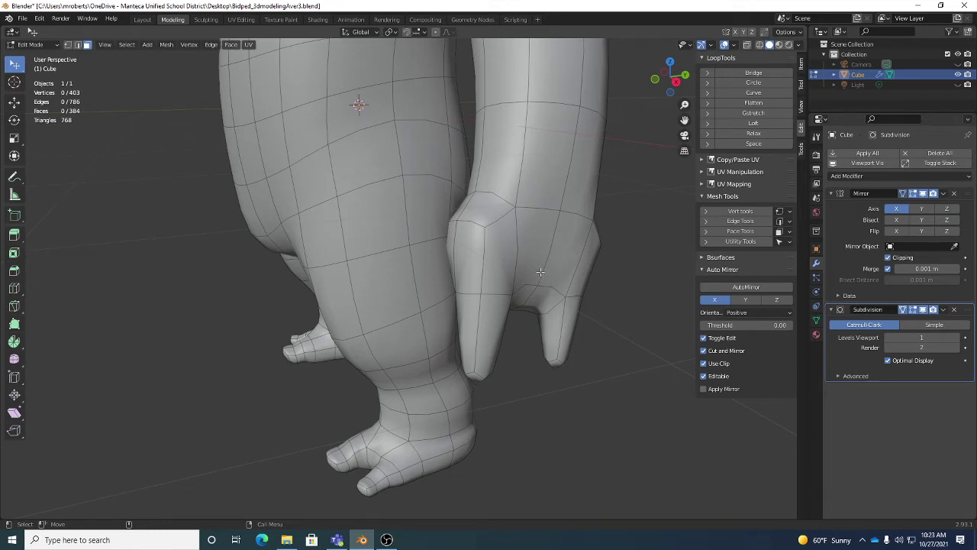
pyautogui.hotkey('ctrl', 'r')
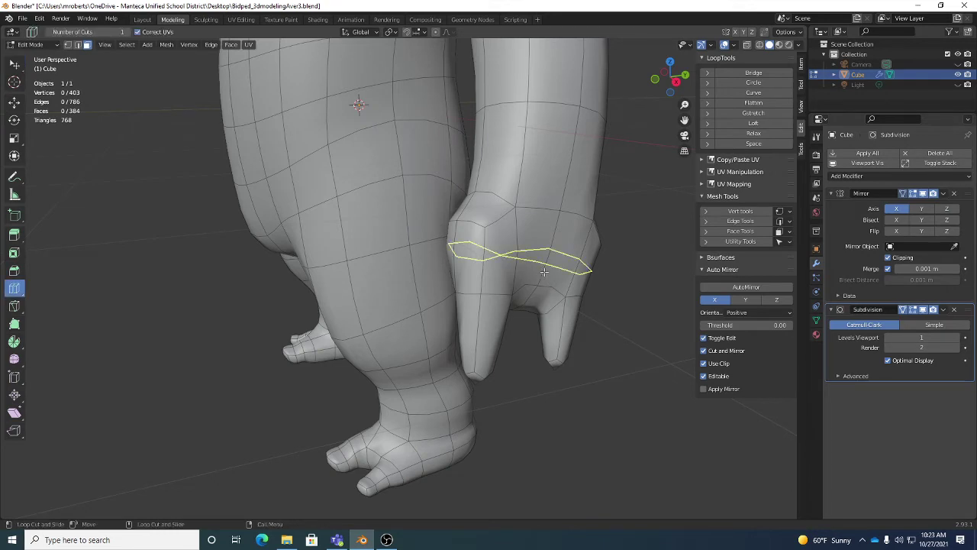
pyautogui.scroll(2, 538, 266)
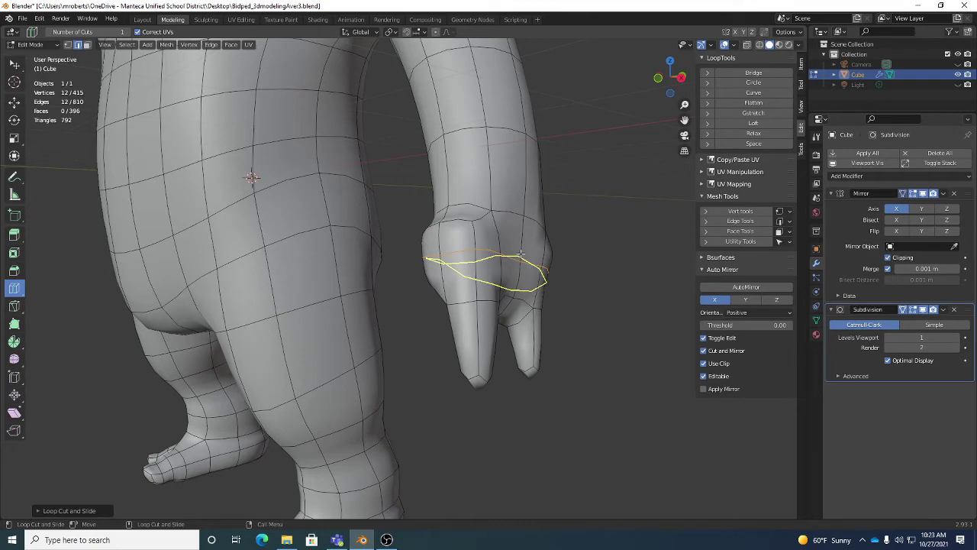
pyautogui.press('w')
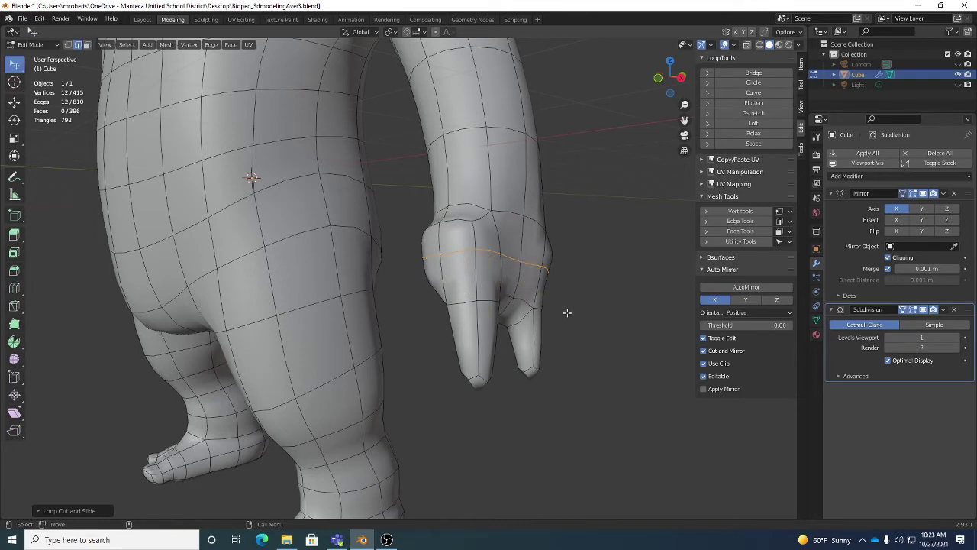
pyautogui.moveTo(482, 277); pyautogui.dragTo(504, 284, button='middle')
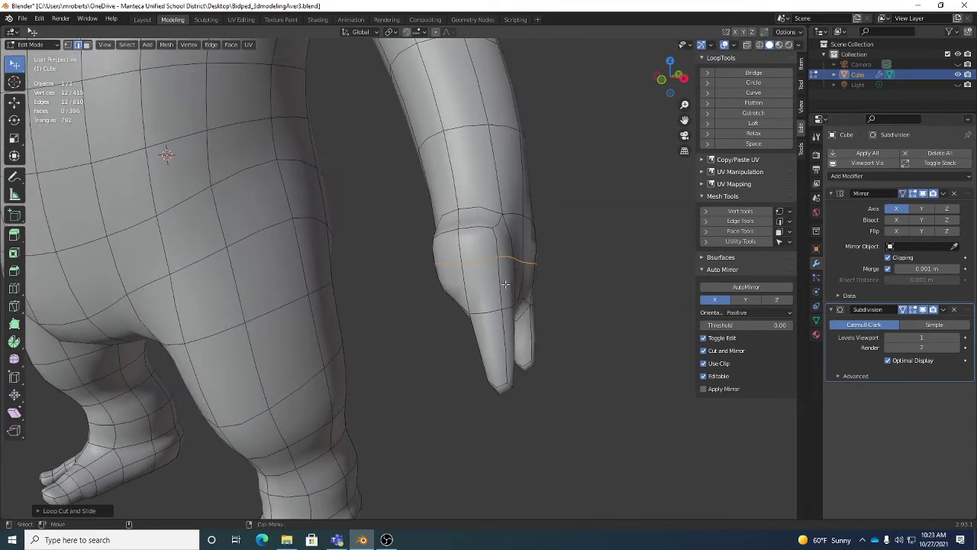
pyautogui.click(586, 298)
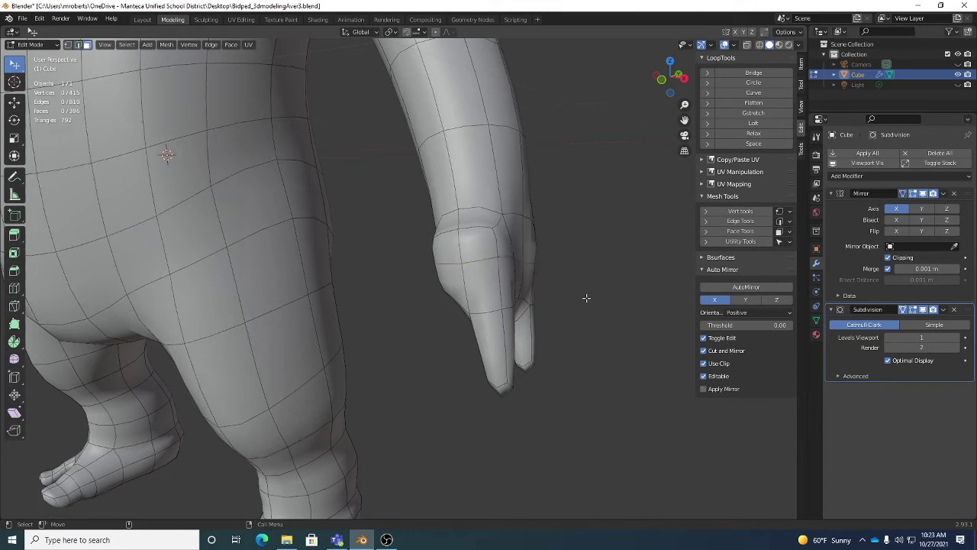
# Select the inner face on the hand's front edge between the wrist and the new loop, and extrude it forward and down as a thumb.
pyautogui.moveTo(548, 294); pyautogui.dragTo(513, 236, button='middle')
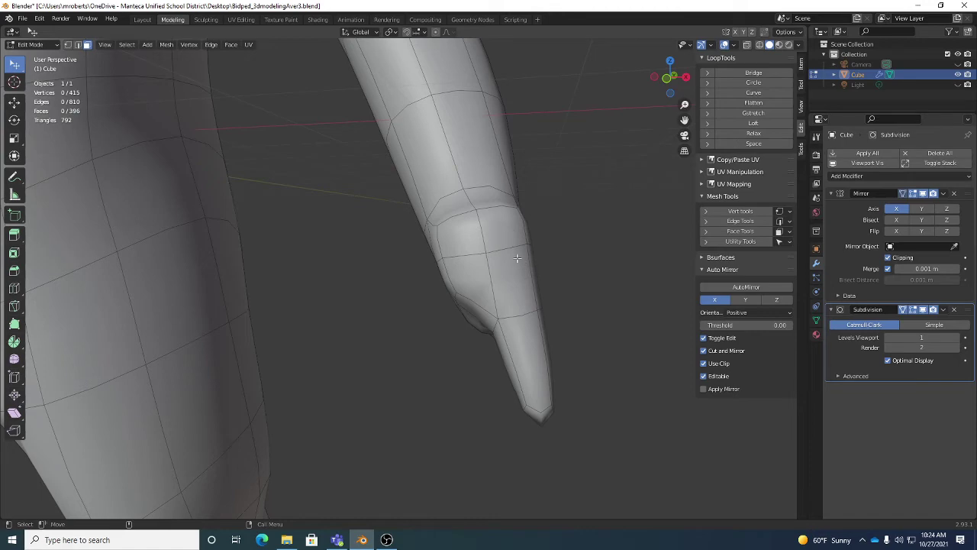
pyautogui.click(465, 239)
pyautogui.moveTo(492, 258); pyautogui.dragTo(516, 265, button='middle')
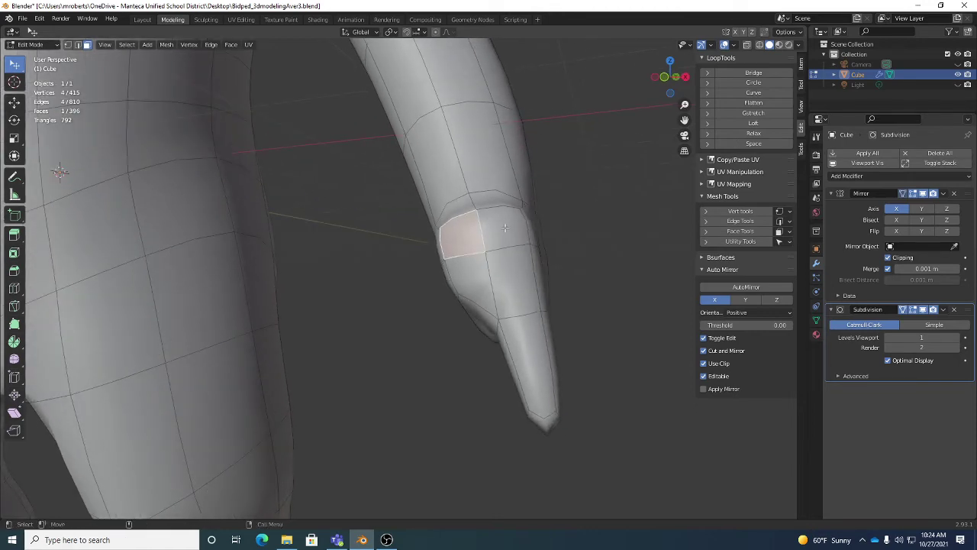
pyautogui.moveTo(505, 227); pyautogui.dragTo(473, 279, button='middle')
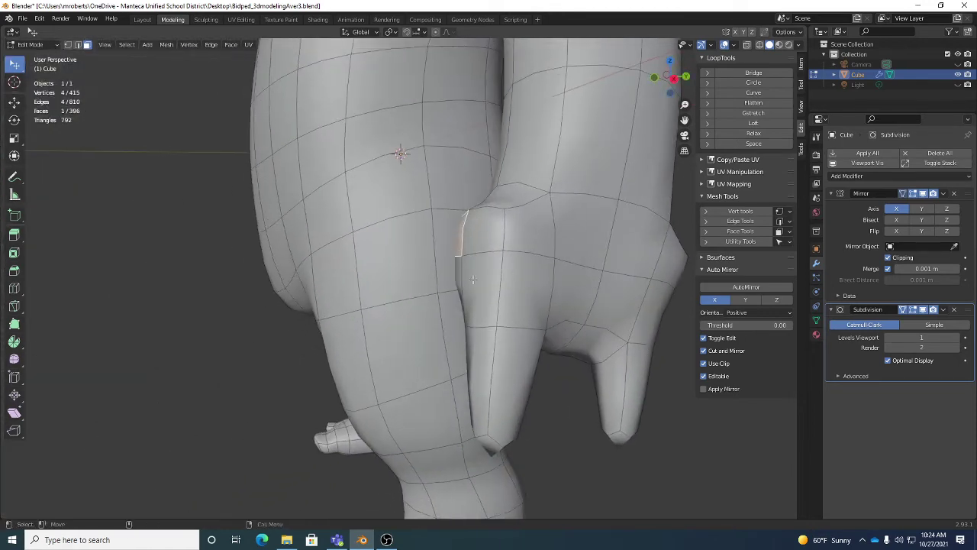
pyautogui.moveTo(530, 239)
pyautogui.mouseDown(button='middle')
pyautogui.moveTo(549, 244)
pyautogui.moveTo(525, 239)
pyautogui.mouseUp(button='middle')
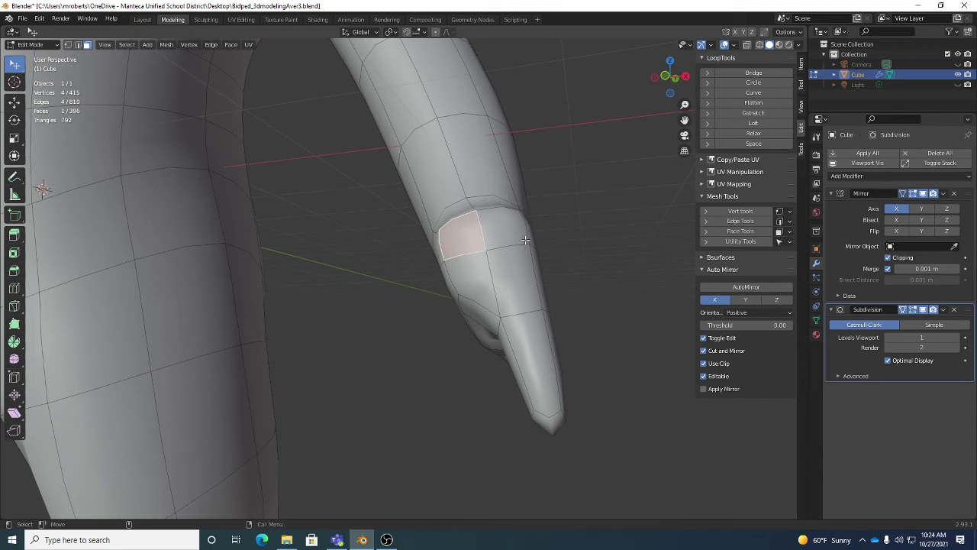
pyautogui.click(493, 231)
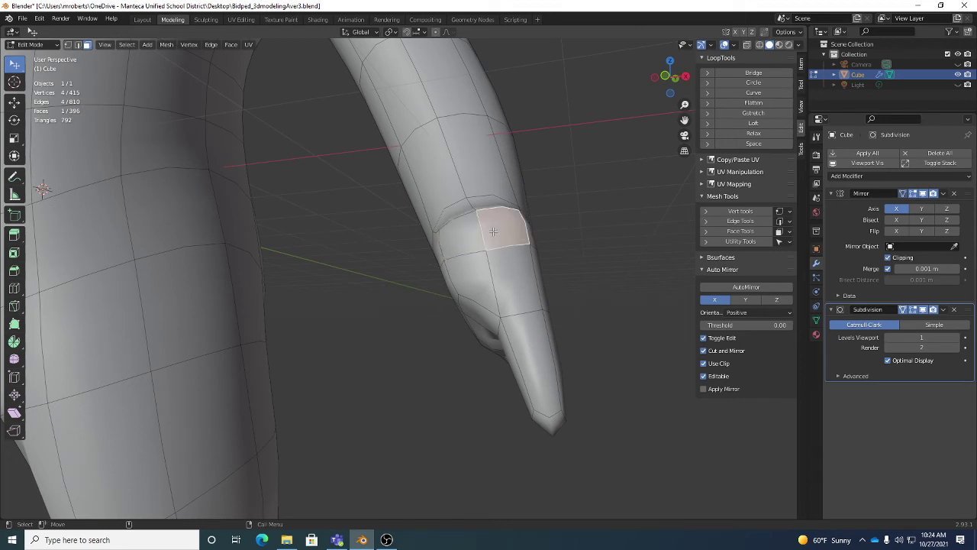
pyautogui.click(460, 235)
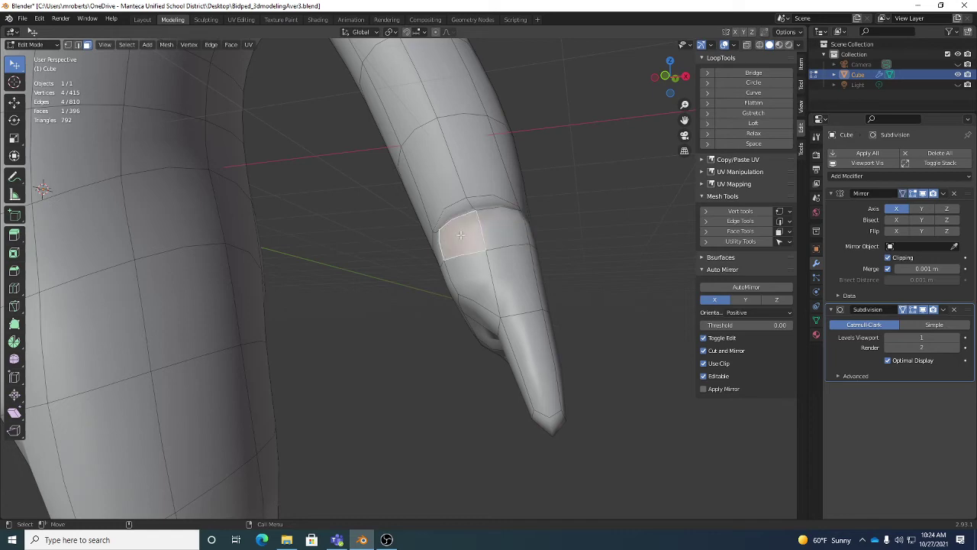
pyautogui.moveTo(489, 273); pyautogui.dragTo(396, 297, button='middle')
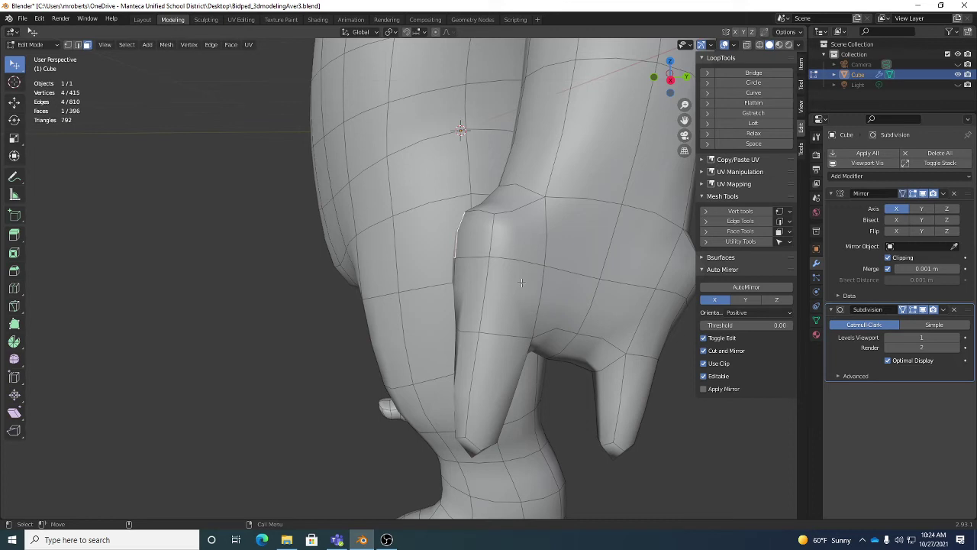
pyautogui.hotkey('ctrl', 'e')
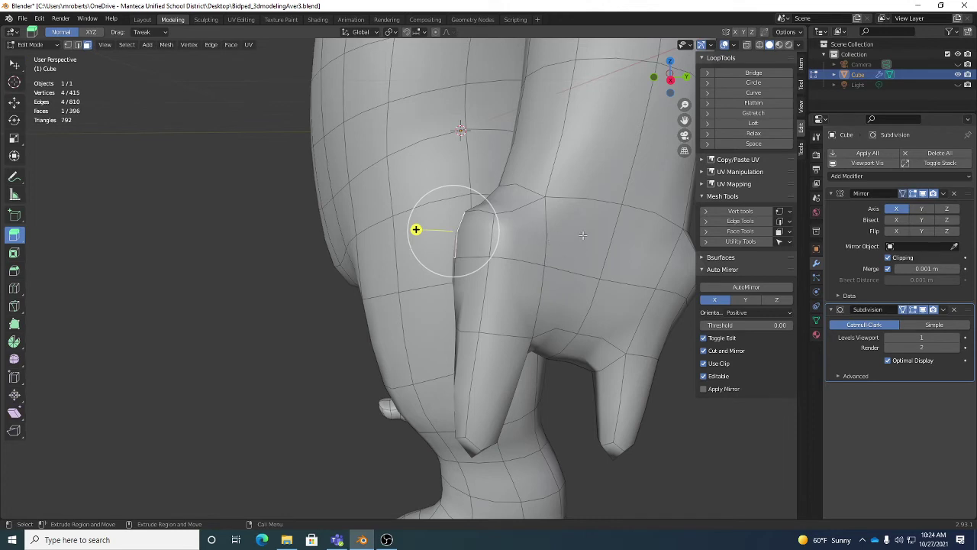
pyautogui.press('e')
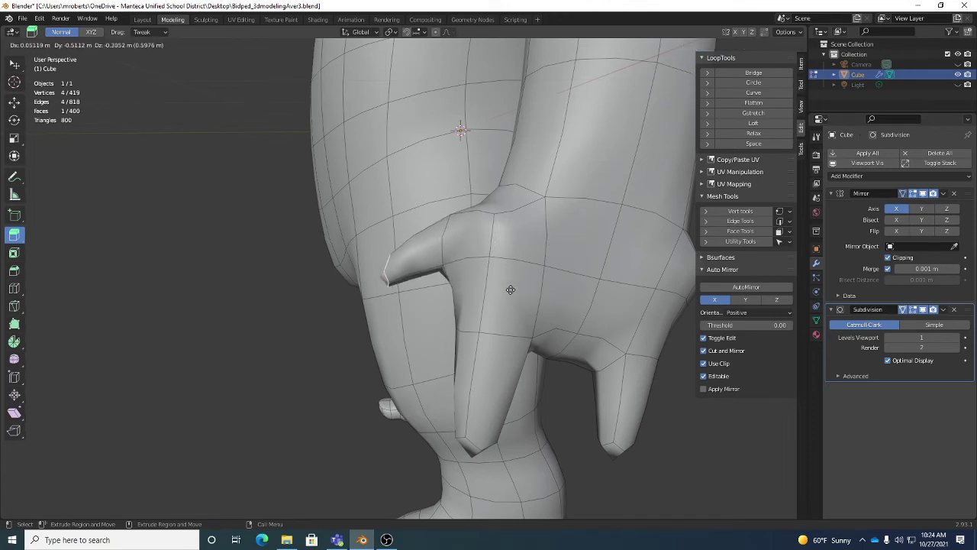
pyautogui.click(513, 311)
# Rotate the thumb's tip face to square it up with the thumb's direction.
pyautogui.hotkey('shift', 'space')
pyautogui.press('r')
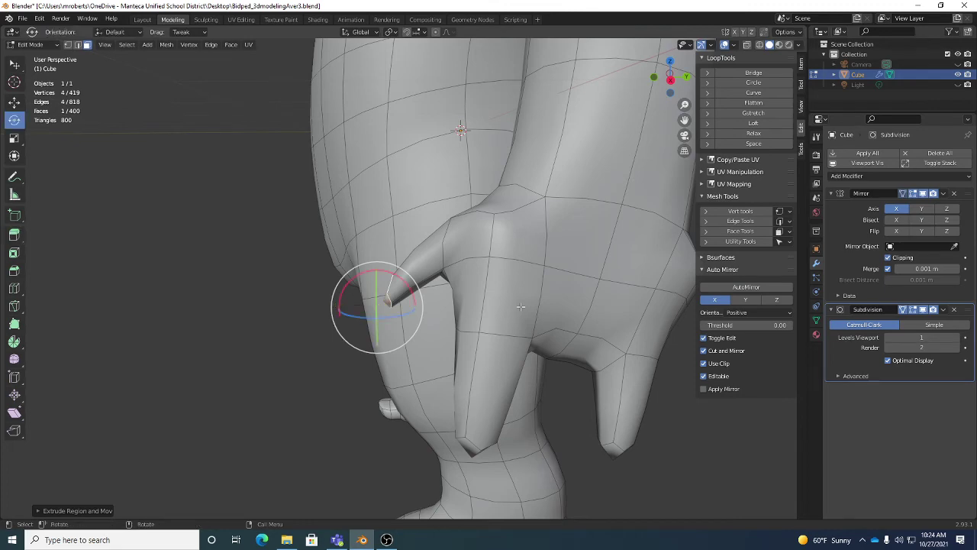
pyautogui.moveTo(519, 306); pyautogui.dragTo(481, 291, button='middle')
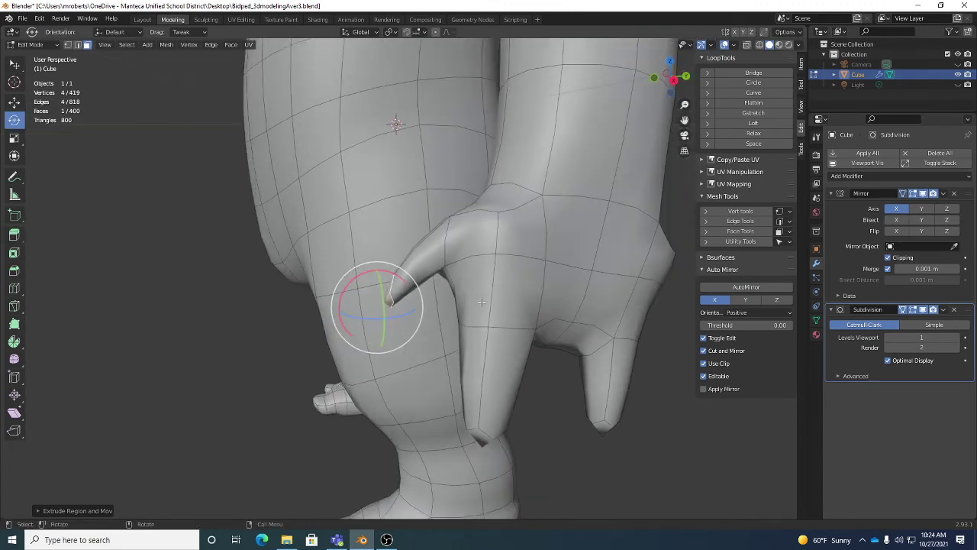
pyautogui.press('r')
pyautogui.click(397, 221)
pyautogui.moveTo(397, 221); pyautogui.dragTo(454, 288, button='middle')
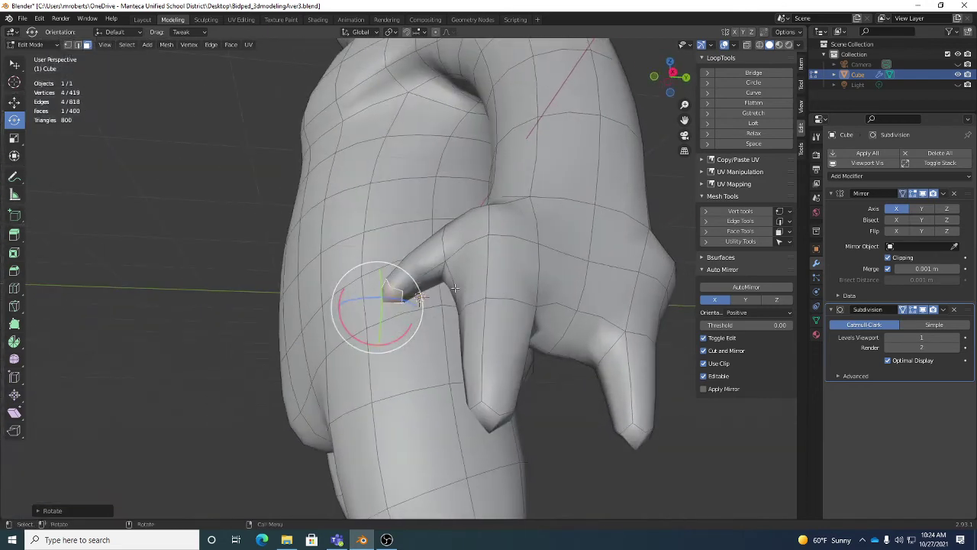
# Move the face on the thumb's underside with the Tweak tool to adjust the thumb's thickness.
pyautogui.press('w')
pyautogui.moveTo(429, 285); pyautogui.dragTo(430, 295)
pyautogui.moveTo(496, 293); pyautogui.dragTo(463, 282, button='middle')
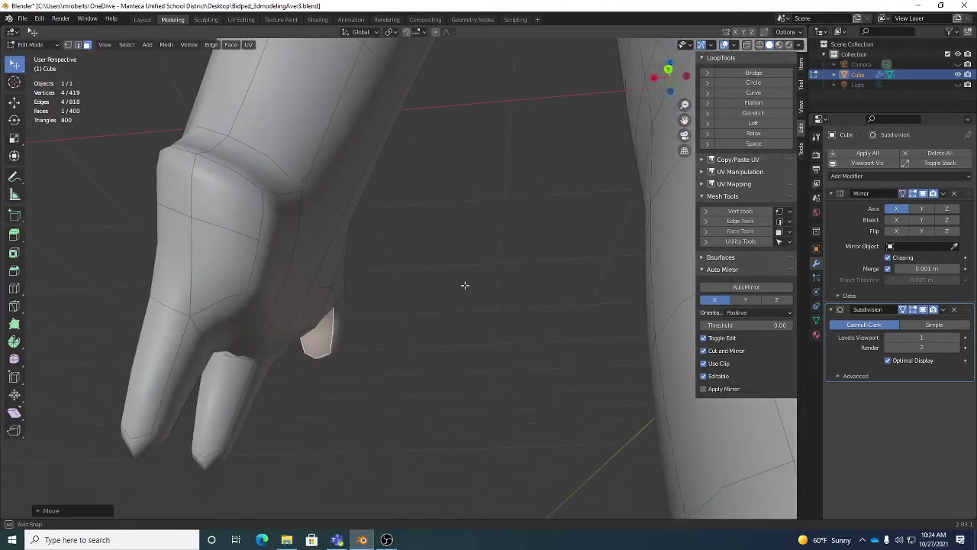
pyautogui.moveTo(279, 317); pyautogui.dragTo(382, 278, button='middle')
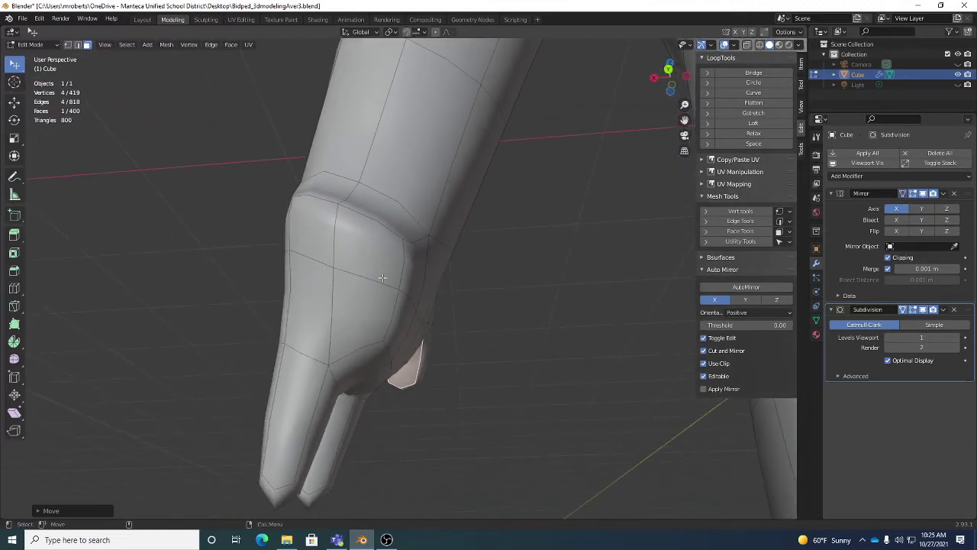
# Move individual edges on the rear side of the wrist and hand to soften the crease and bulge there.
pyautogui.moveTo(367, 210); pyautogui.dragTo(503, 353, button='middle')
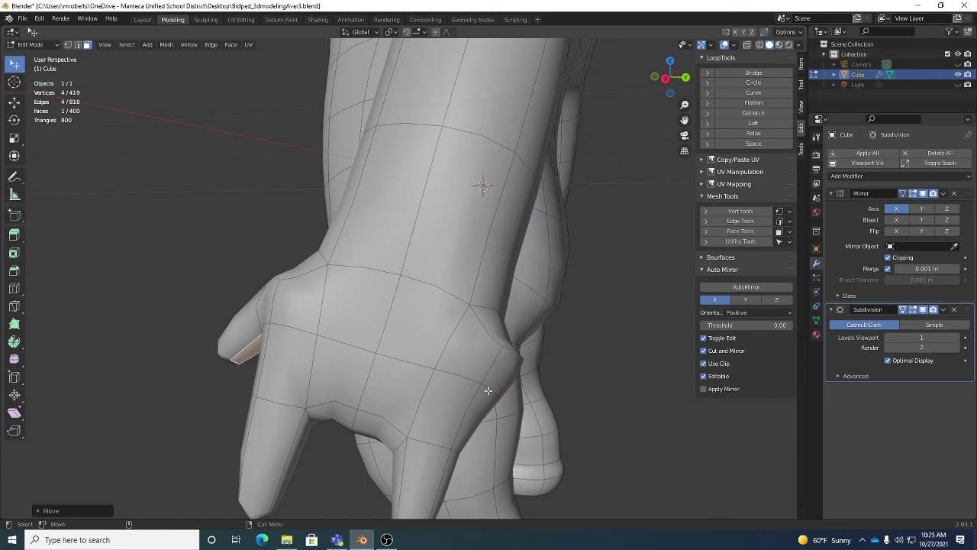
pyautogui.moveTo(569, 360); pyautogui.dragTo(497, 338, button='middle')
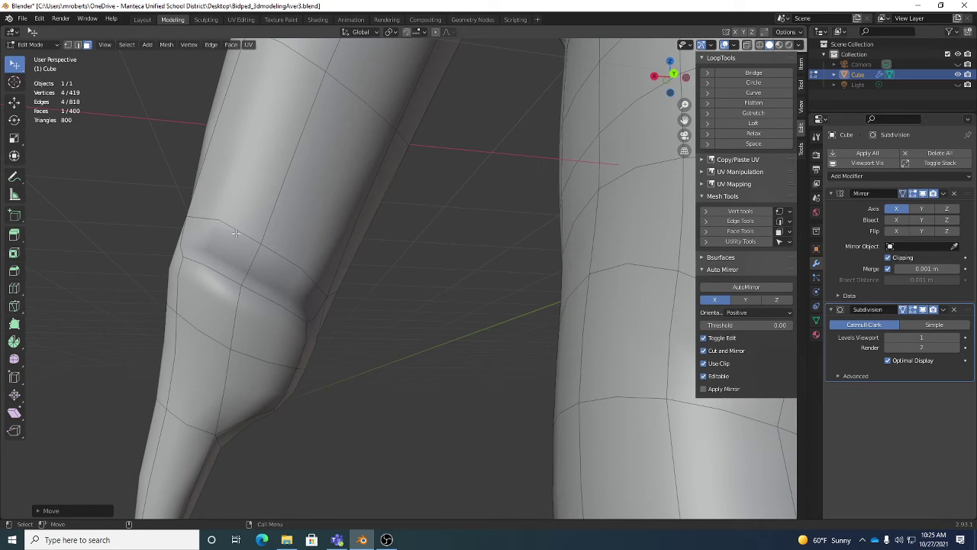
pyautogui.press('2')
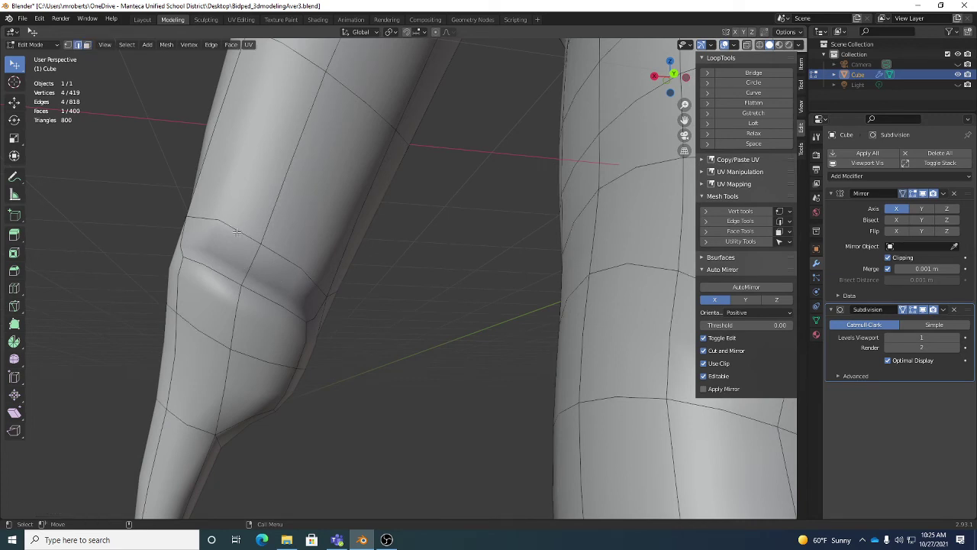
pyautogui.moveTo(234, 230); pyautogui.dragTo(263, 206)
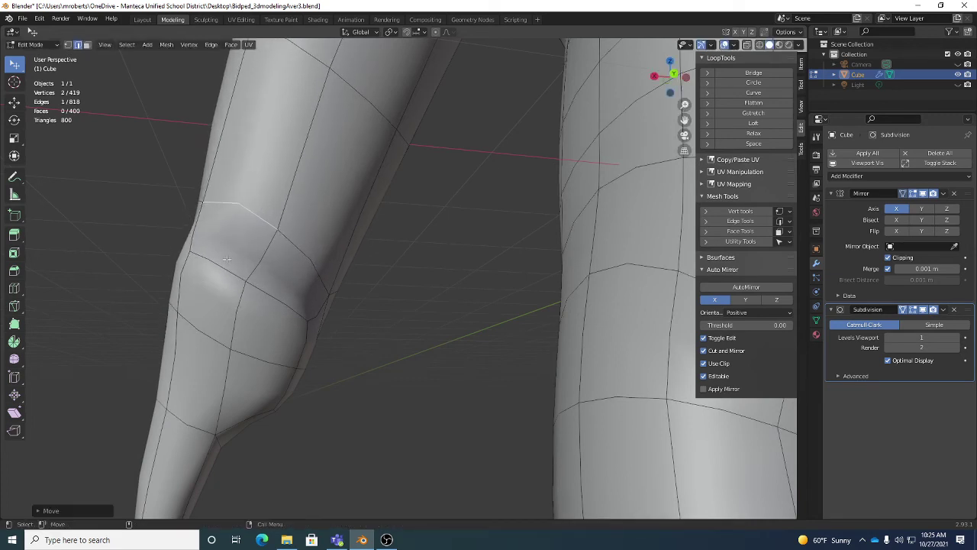
pyautogui.moveTo(226, 264); pyautogui.dragTo(315, 240)
pyautogui.moveTo(315, 240); pyautogui.dragTo(408, 301, button='middle')
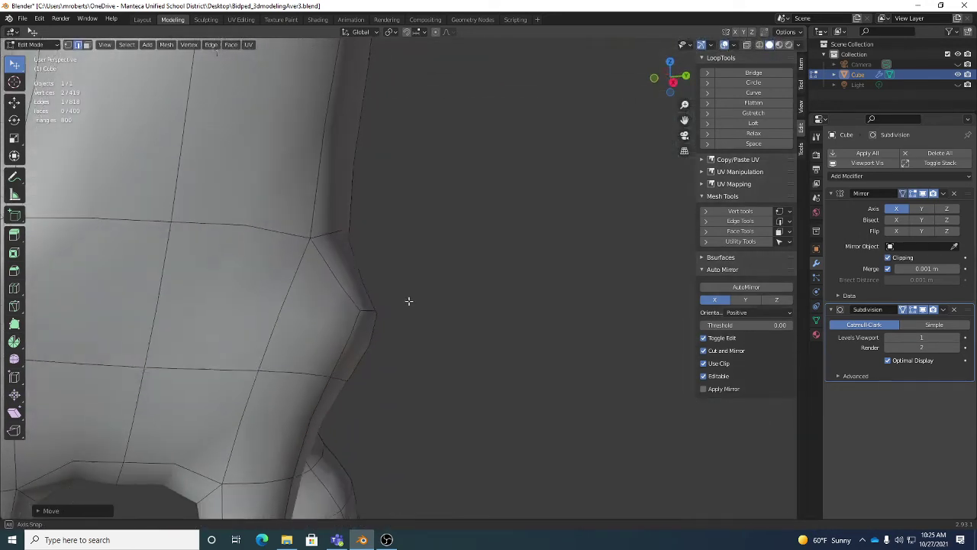
pyautogui.moveTo(371, 312); pyautogui.dragTo(330, 304)
pyautogui.moveTo(330, 304); pyautogui.dragTo(461, 347, button='middle')
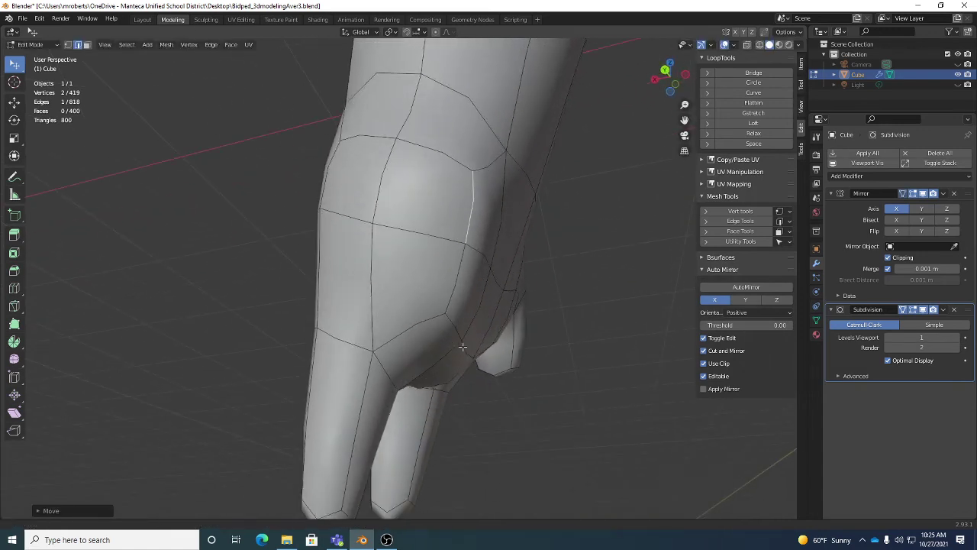
# Select the palm-side face above the gap between the fingers and move it to reshape the palm.
pyautogui.press('3')
pyautogui.click(474, 298)
pyautogui.press('g')
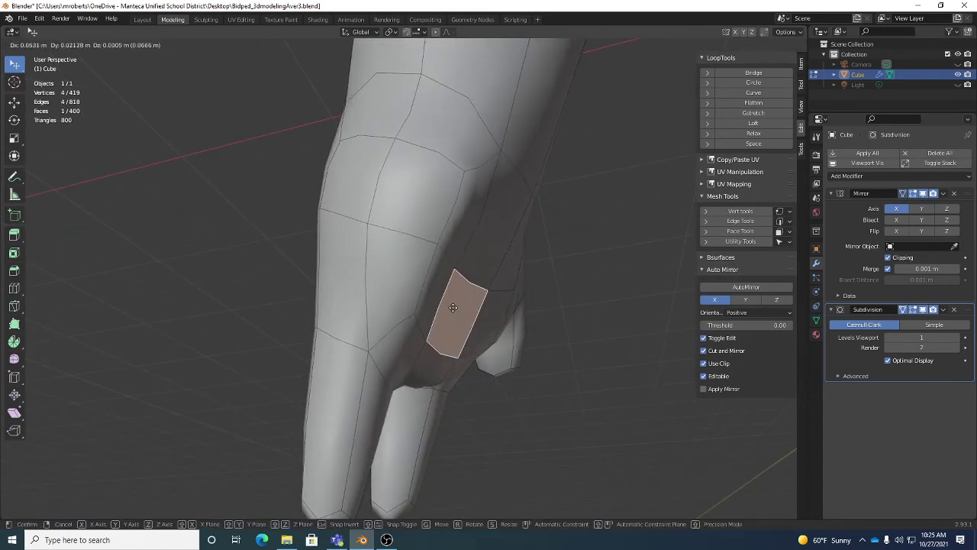
pyautogui.click(453, 308)
# Move the loop-cut edge on the hand's rear side inward to smooth the silhouette below the wrist.
pyautogui.moveTo(464, 200); pyautogui.dragTo(336, 266, button='middle')
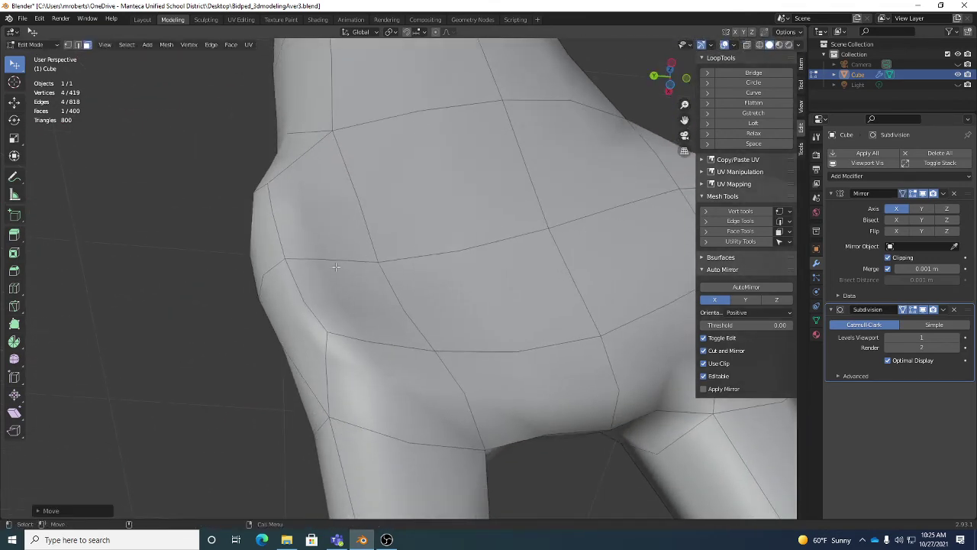
pyautogui.moveTo(271, 239); pyautogui.dragTo(300, 266)
pyautogui.press('2')
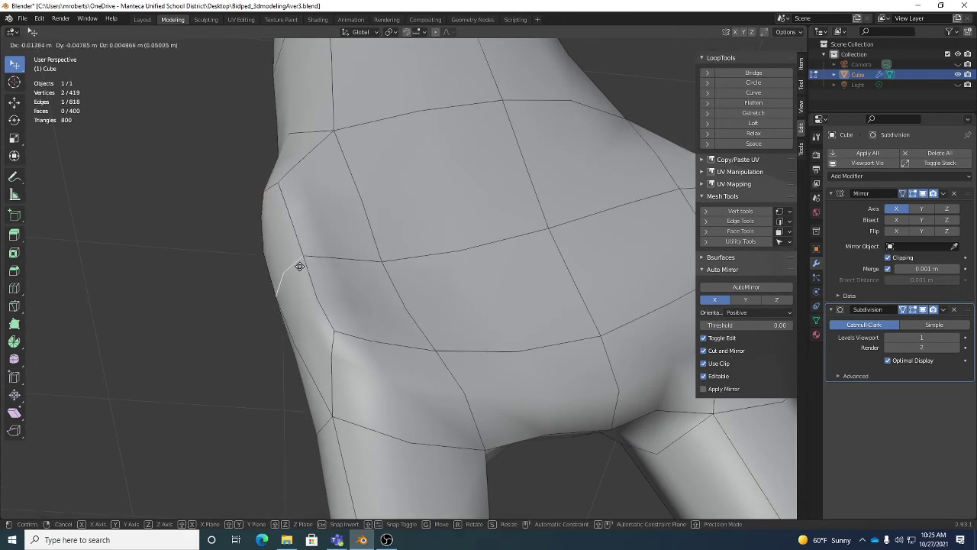
pyautogui.click(299, 266)
# Move the edges in the web between the front and rear fingers to shape the gap between them.
pyautogui.moveTo(299, 266); pyautogui.dragTo(500, 258, button='middle')
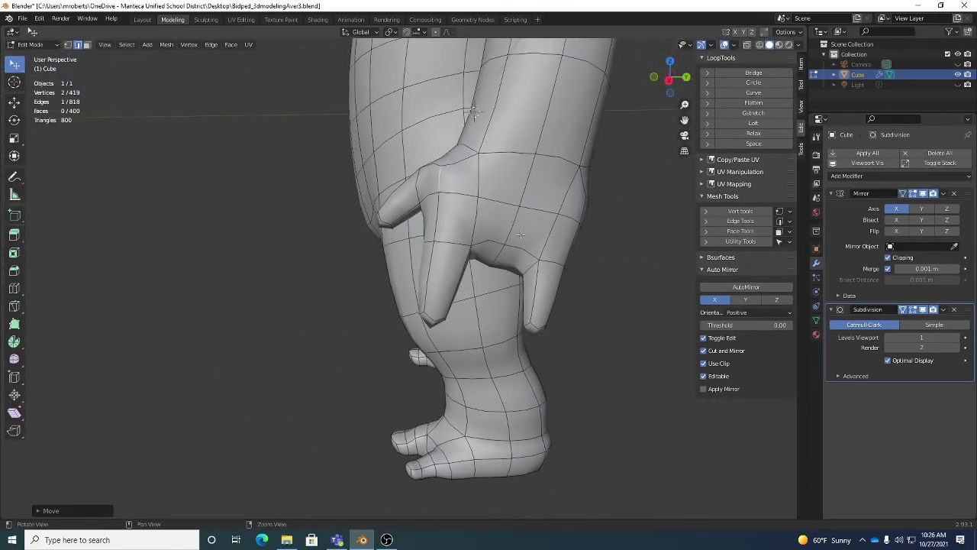
pyautogui.moveTo(500, 258); pyautogui.dragTo(504, 262)
pyautogui.moveTo(526, 277); pyautogui.dragTo(498, 261, button='middle')
pyautogui.scroll(2, 498, 262)
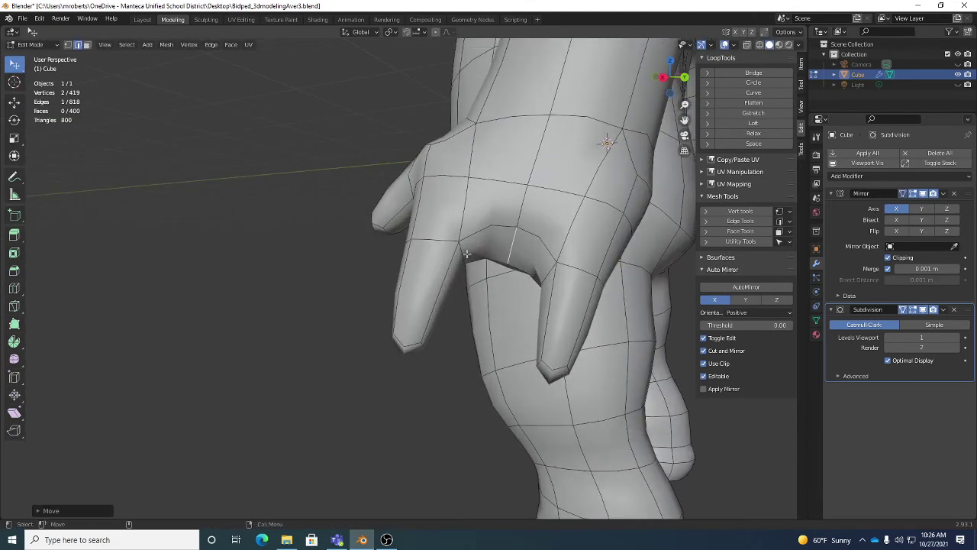
pyautogui.moveTo(473, 263); pyautogui.dragTo(479, 261)
# Move the edge between the base of the thumb and the front finger to shape the gap there.
pyautogui.moveTo(544, 271); pyautogui.dragTo(398, 208, button='middle')
pyautogui.press('g')
pyautogui.click(406, 211)
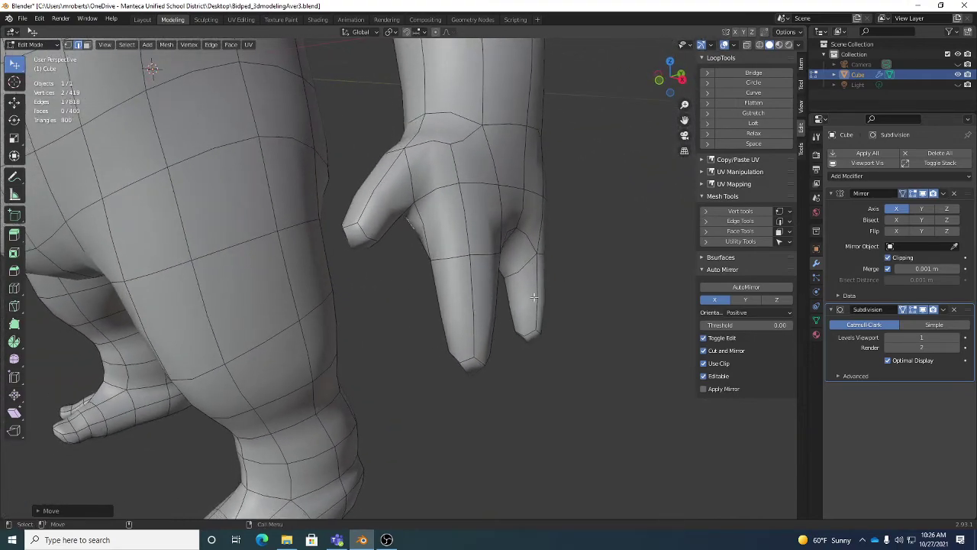
pyautogui.scroll(-5, 537, 298)
pyautogui.scroll(1, 538, 298)
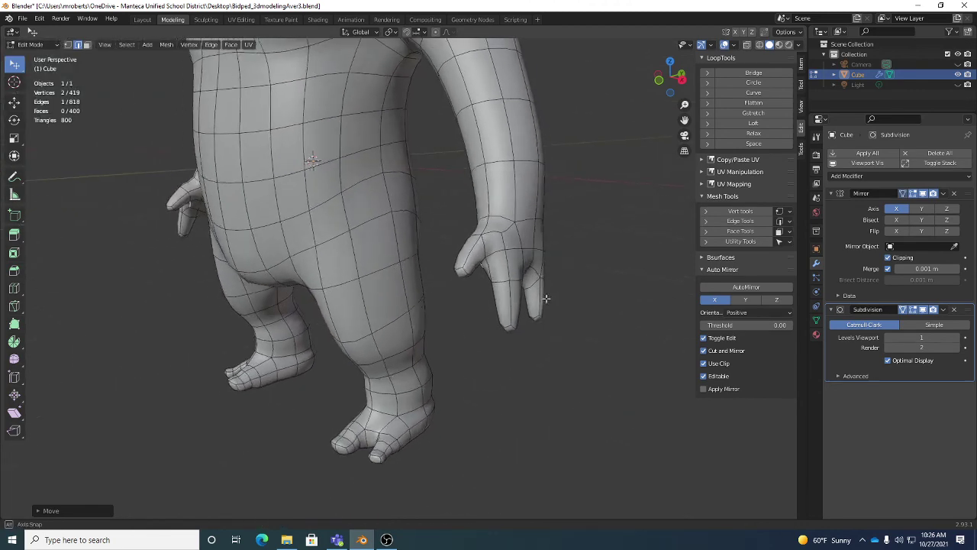
pyautogui.moveTo(540, 299); pyautogui.dragTo(535, 402, button='middle')
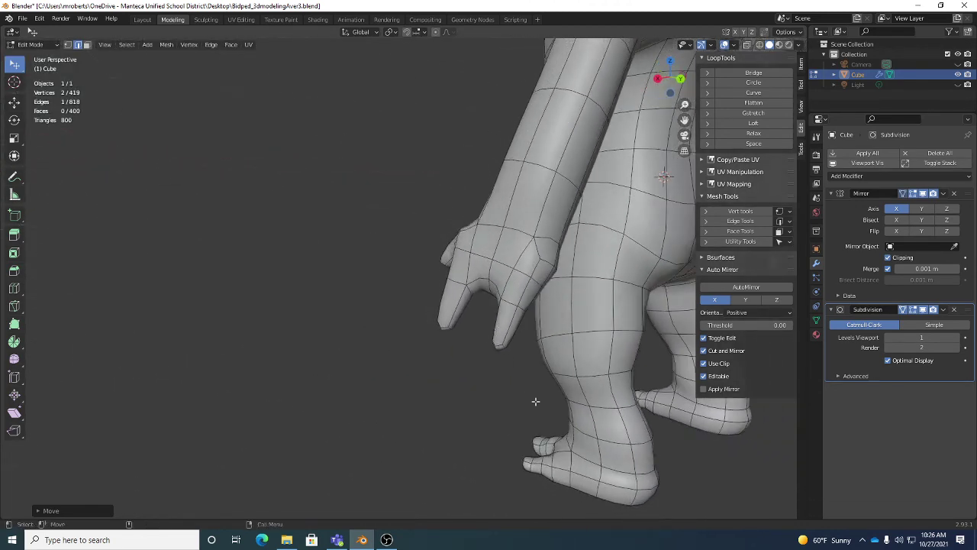
# Examine the hand's thumb, fingers, palm and wrist, together with the arm, from the front, rear and outer sides.
pyautogui.moveTo(472, 312); pyautogui.dragTo(548, 352, button='middle')
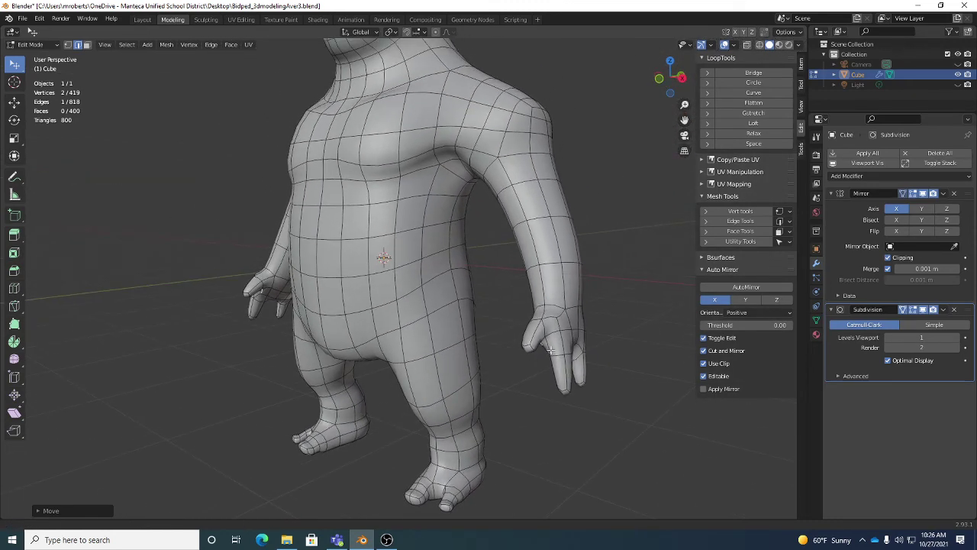
pyautogui.scroll(2, 562, 350)
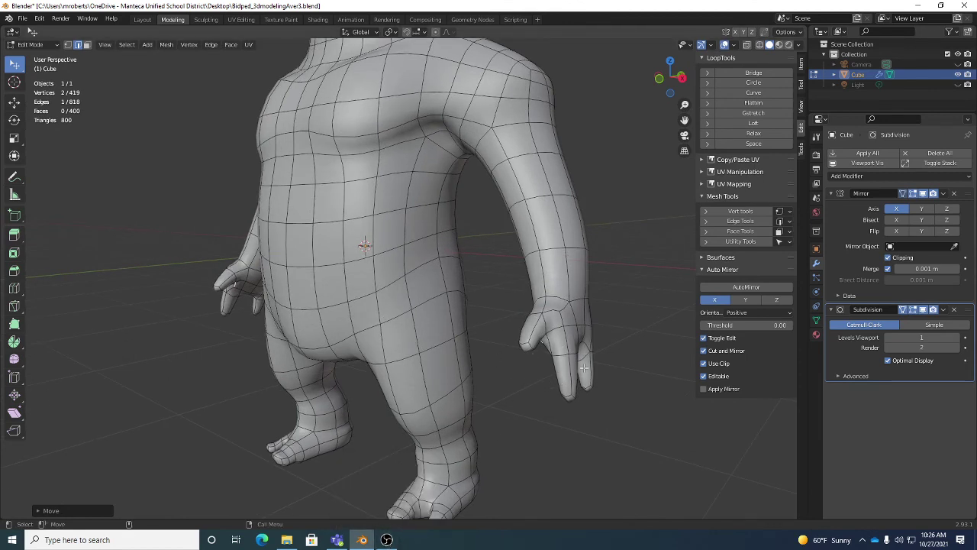
pyautogui.moveTo(589, 322); pyautogui.dragTo(500, 335, button='middle')
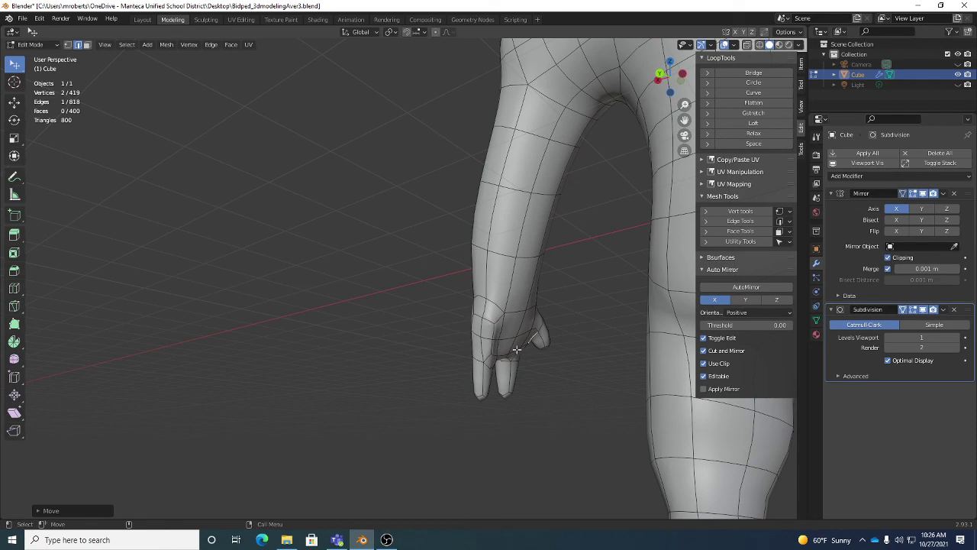
pyautogui.moveTo(494, 343); pyautogui.dragTo(526, 300, button='middle')
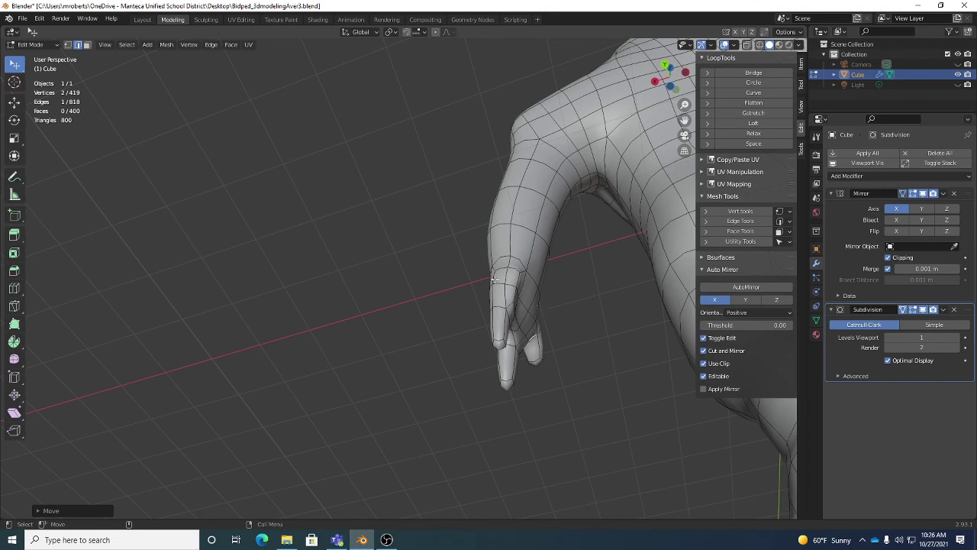
pyautogui.moveTo(494, 279); pyautogui.dragTo(596, 366, button='middle')
pyautogui.scroll(2, 596, 365)
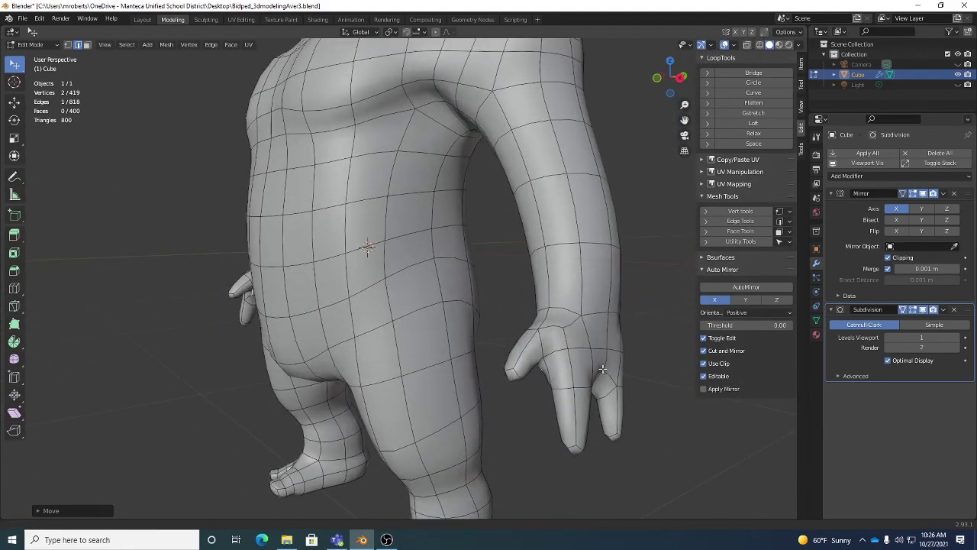
pyautogui.scroll(-1, 597, 368)
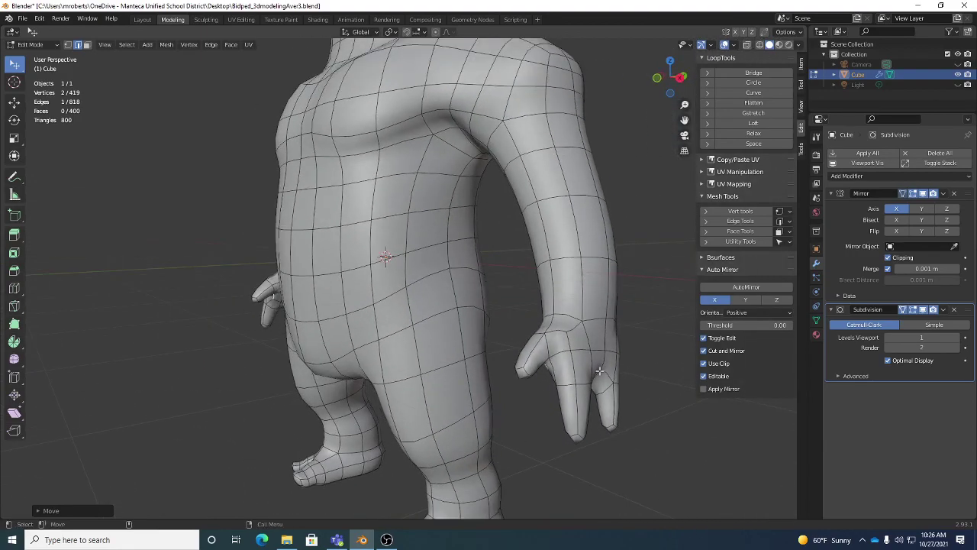
pyautogui.click(386, 539)
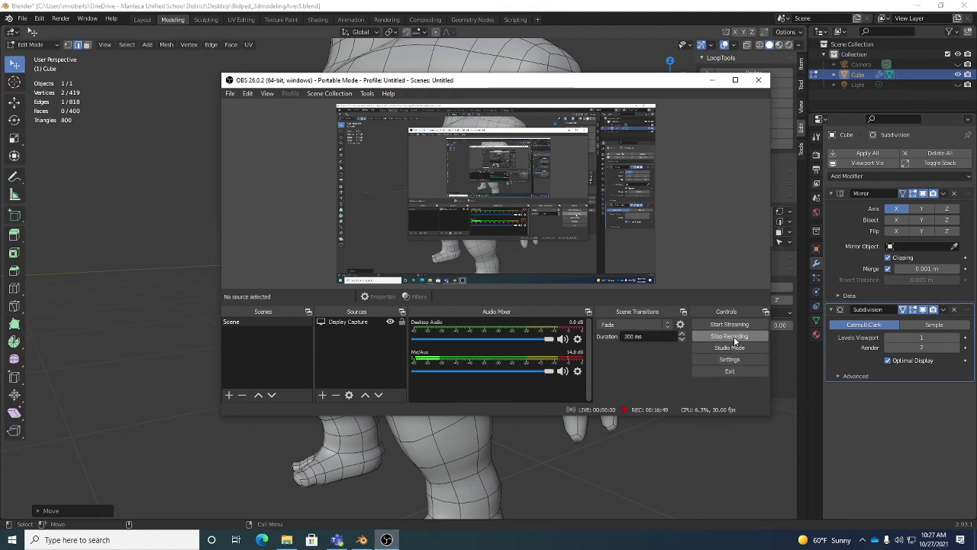